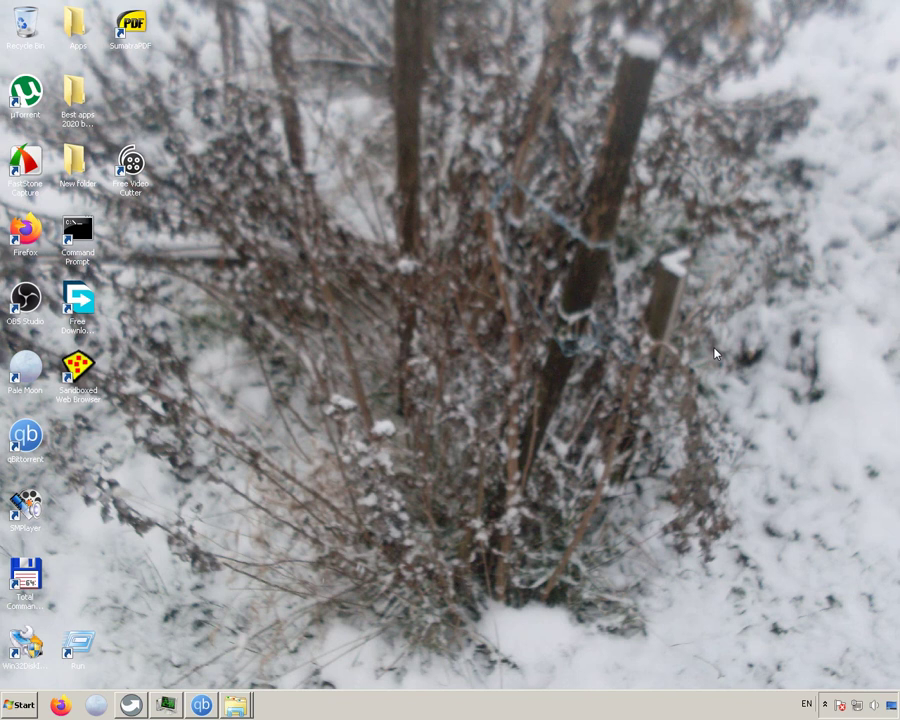
Step: Open Firefox, search Google for cnet in a new tab, and open the CNET Download site
click(57, 697)
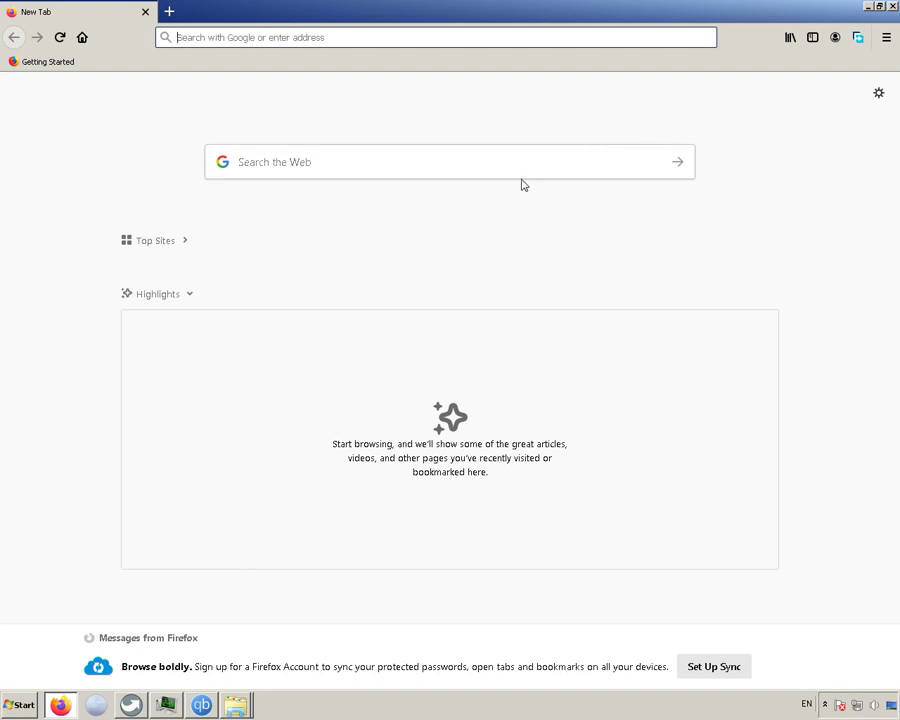
click(170, 11)
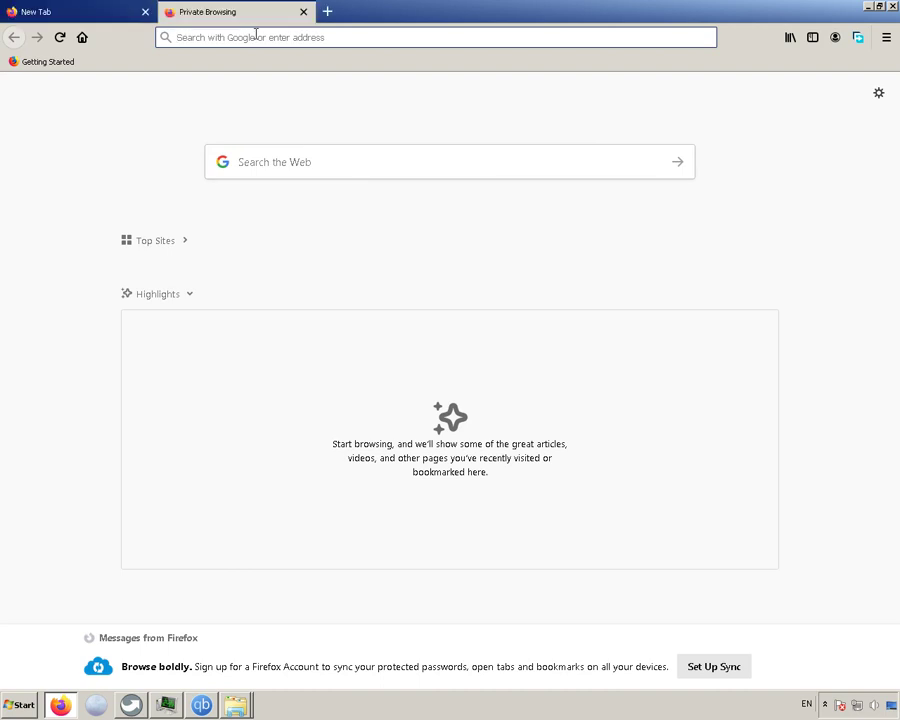
click(258, 37)
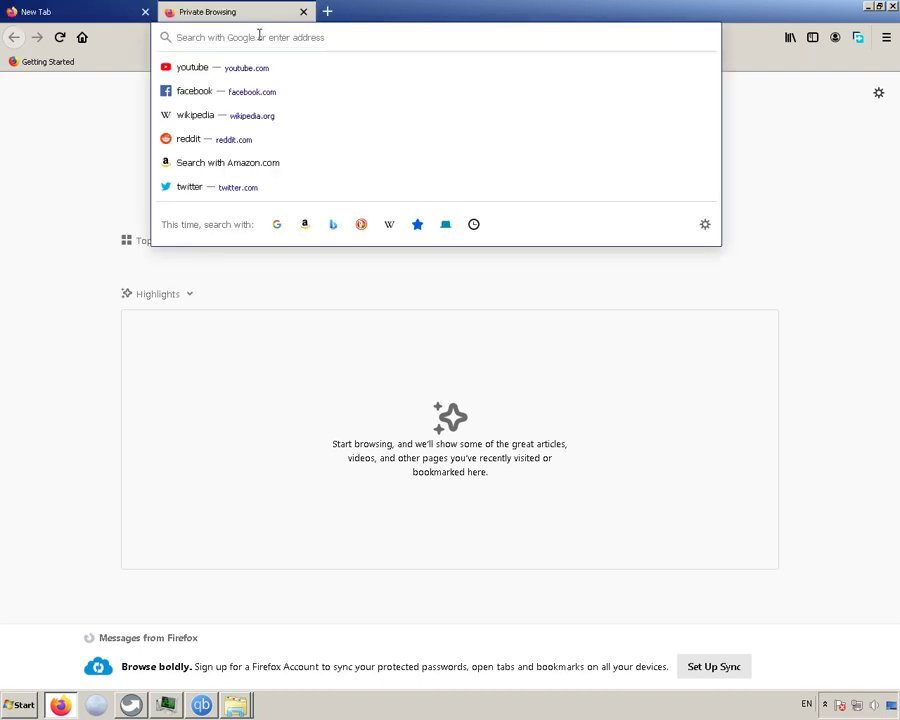
text(cnet)
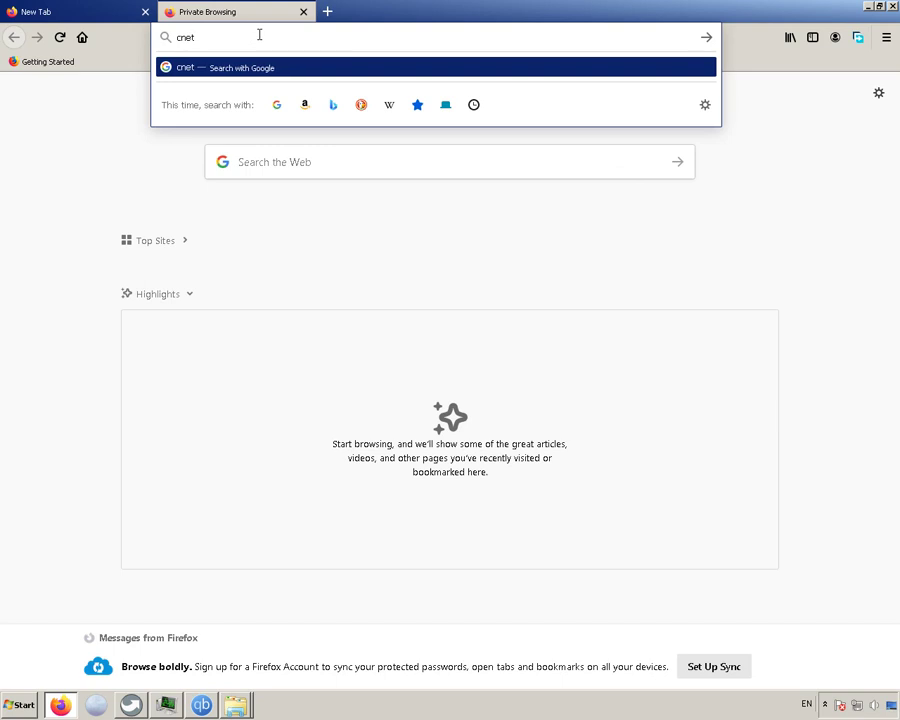
key(Return)
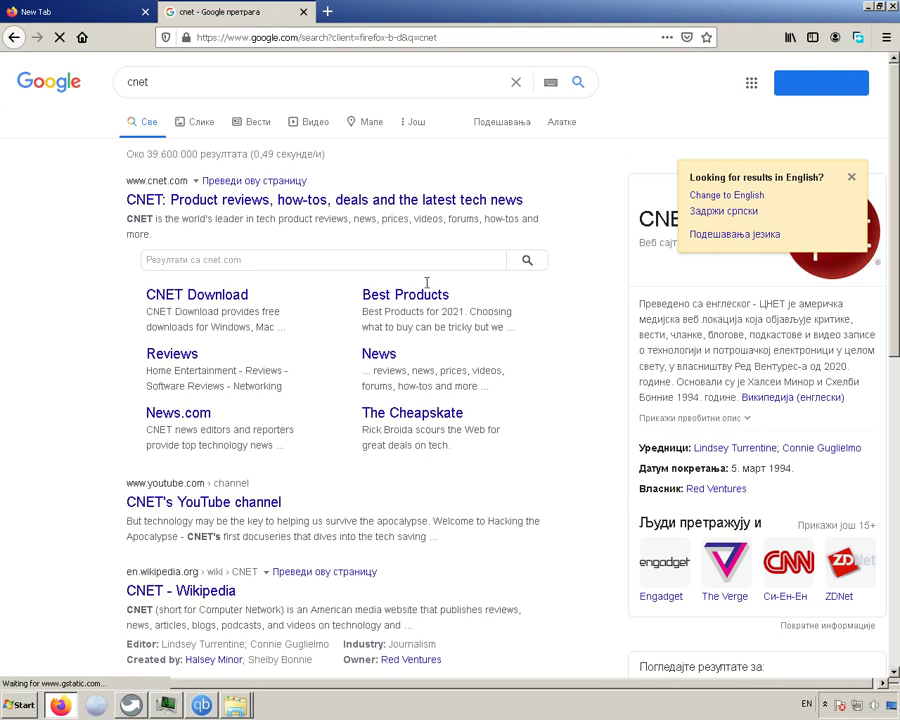
click(213, 295)
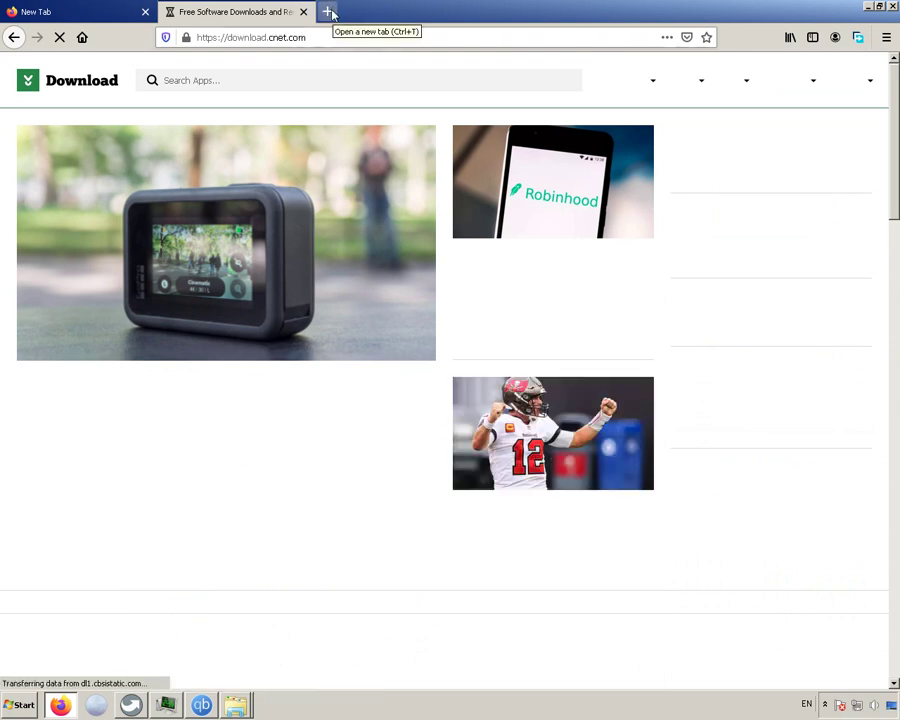
Step: Close the CNET Download page and search Google for sandboxie in a new tab
click(330, 13)
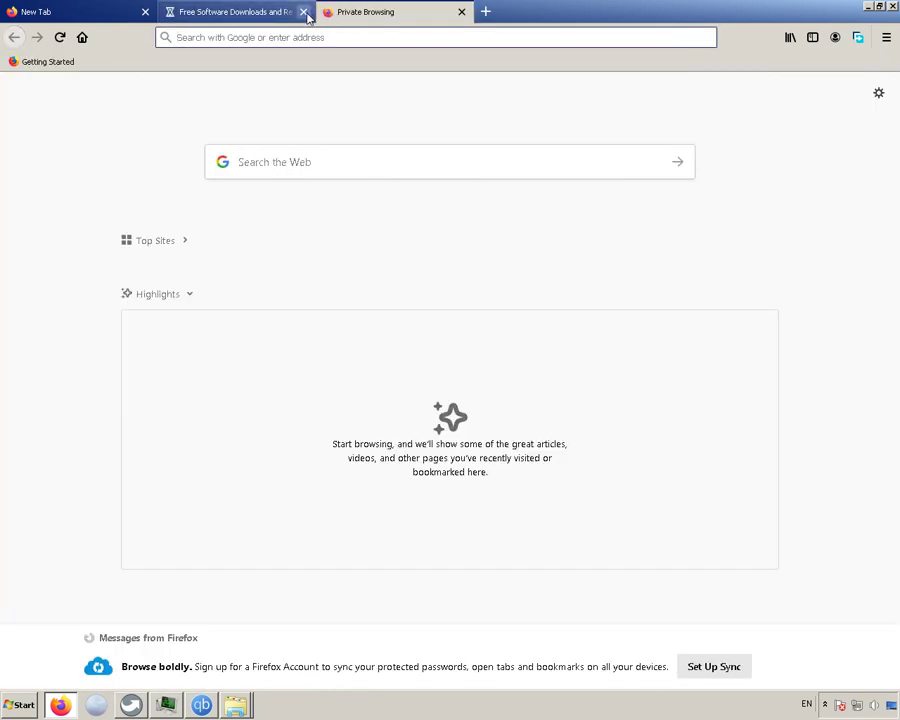
click(304, 13)
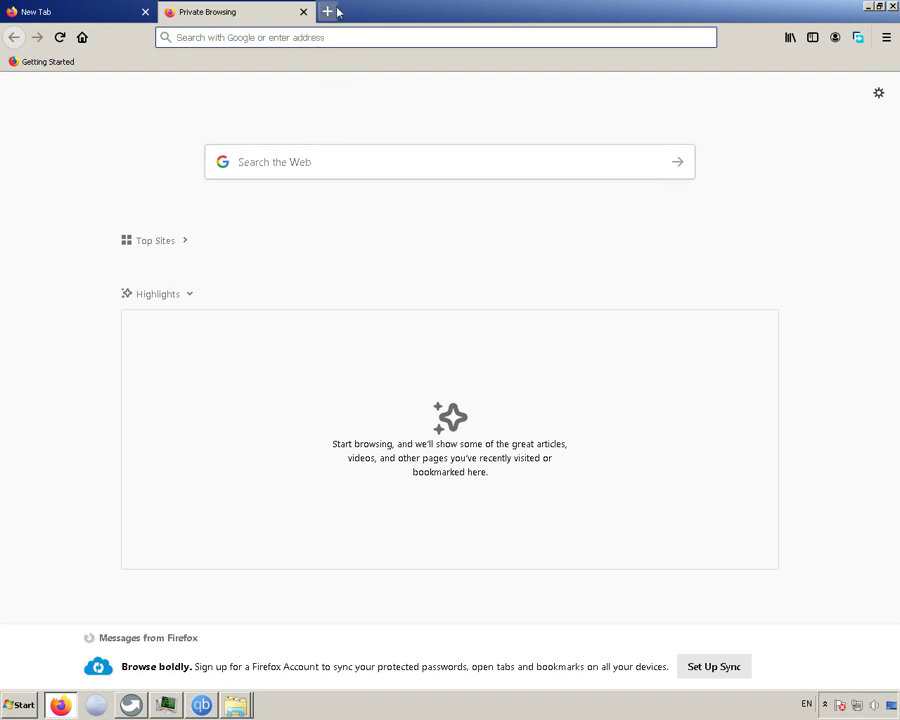
click(337, 18)
click(352, 31)
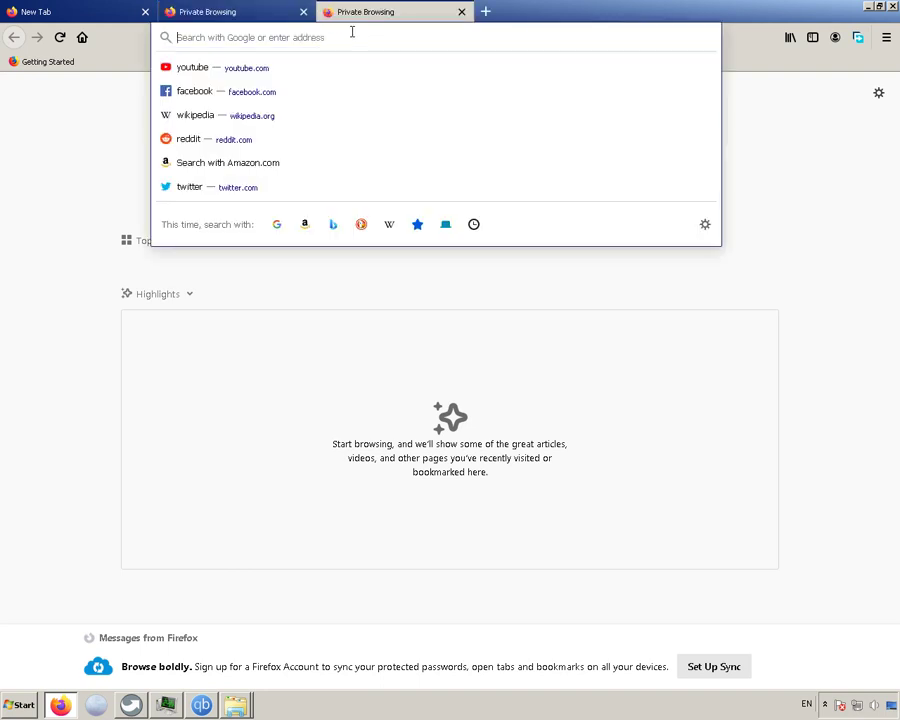
text(san)
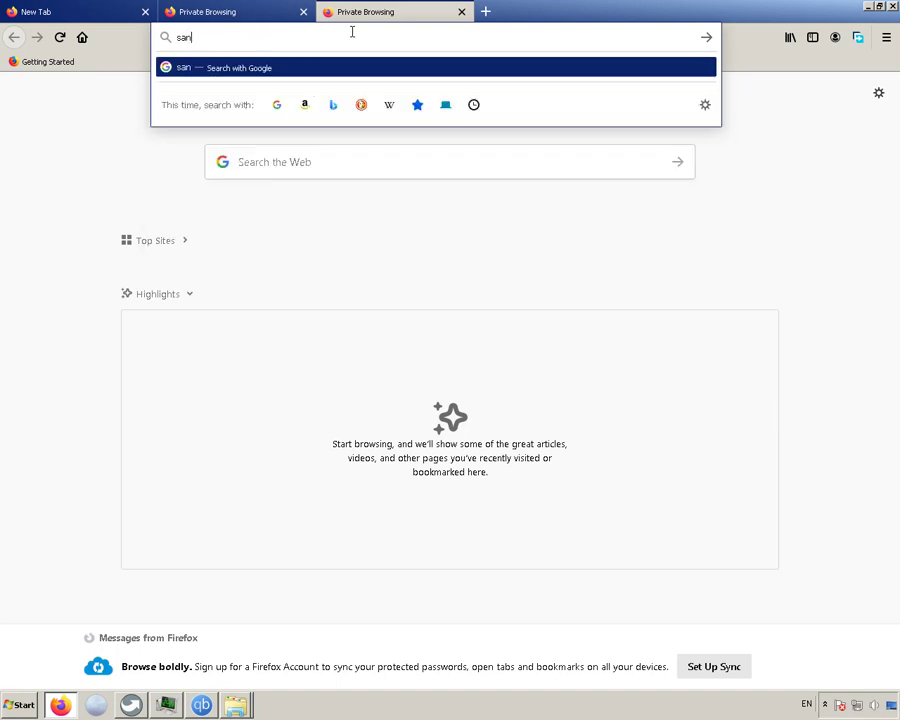
text(dbo)
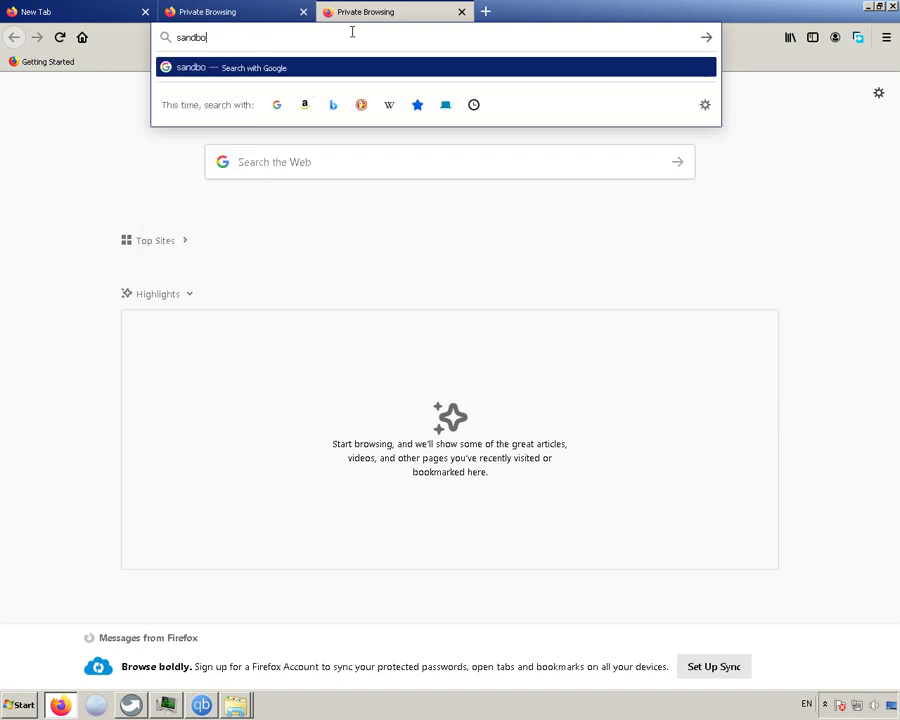
text(xie)
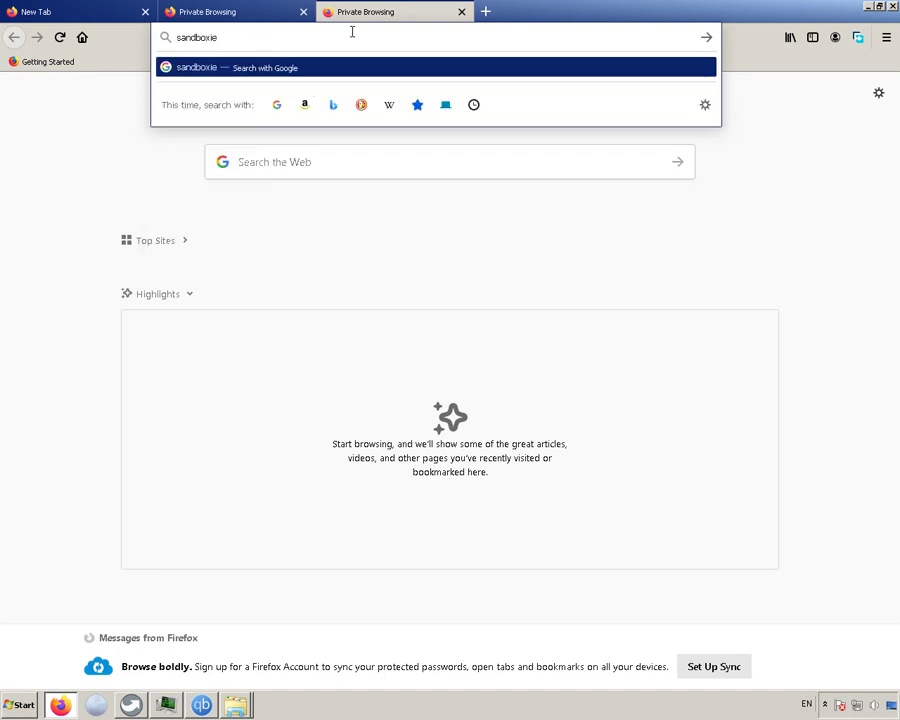
key(Return)
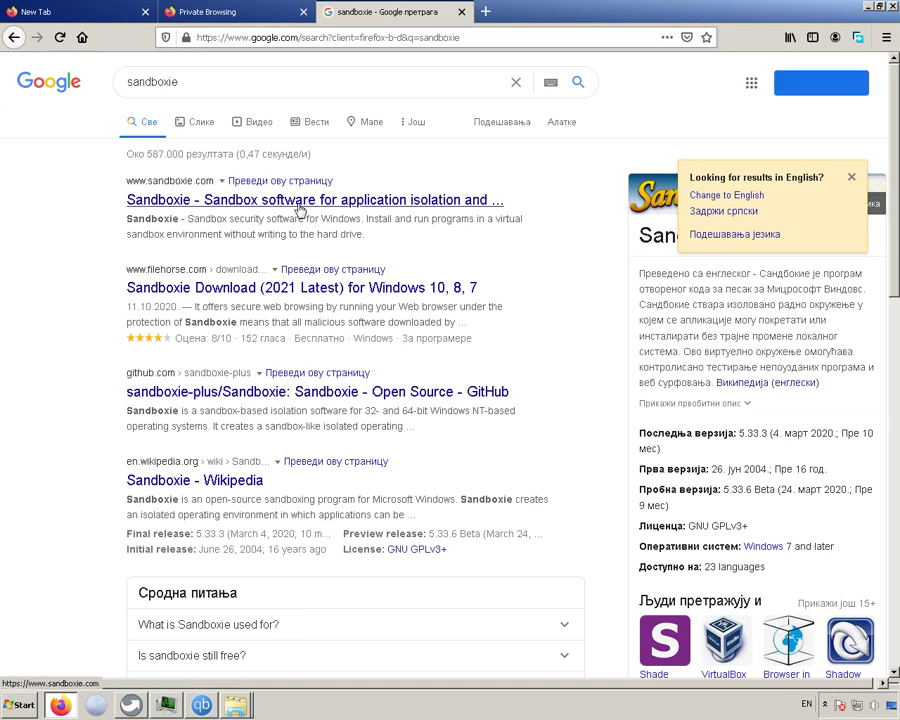
Step: Go from the official sandboxie.com search result to the Sandboxie Plus site and open its Sandboxie introduction page
click(300, 210)
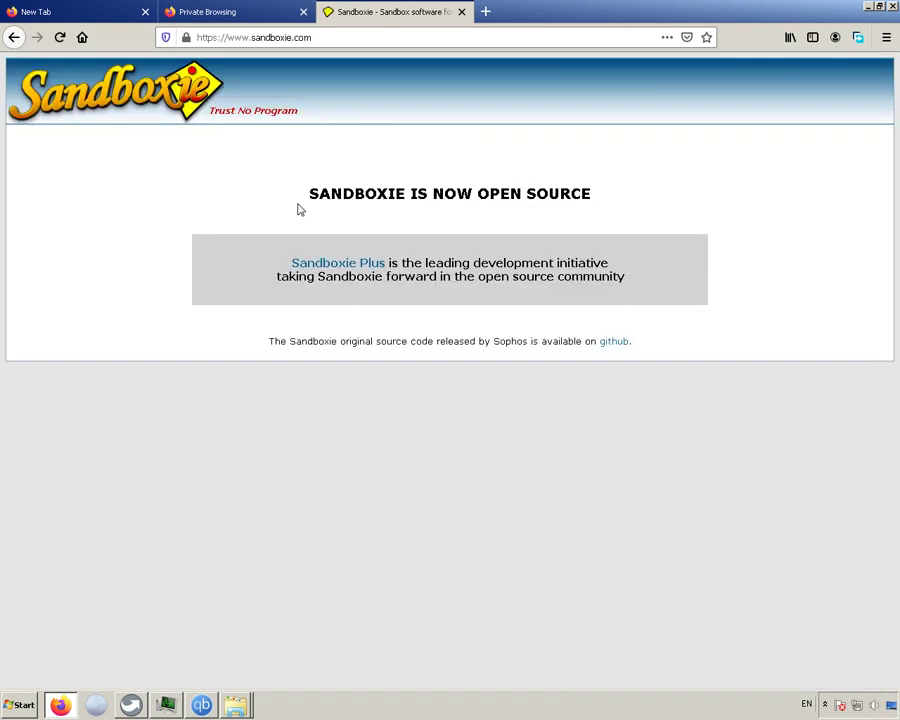
click(378, 265)
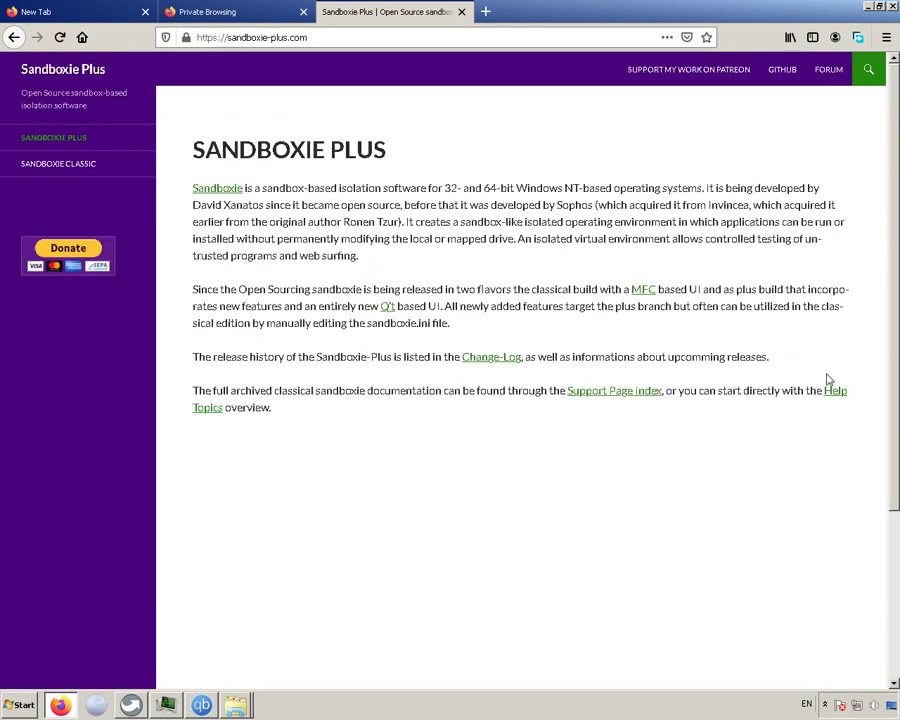
click(98, 141)
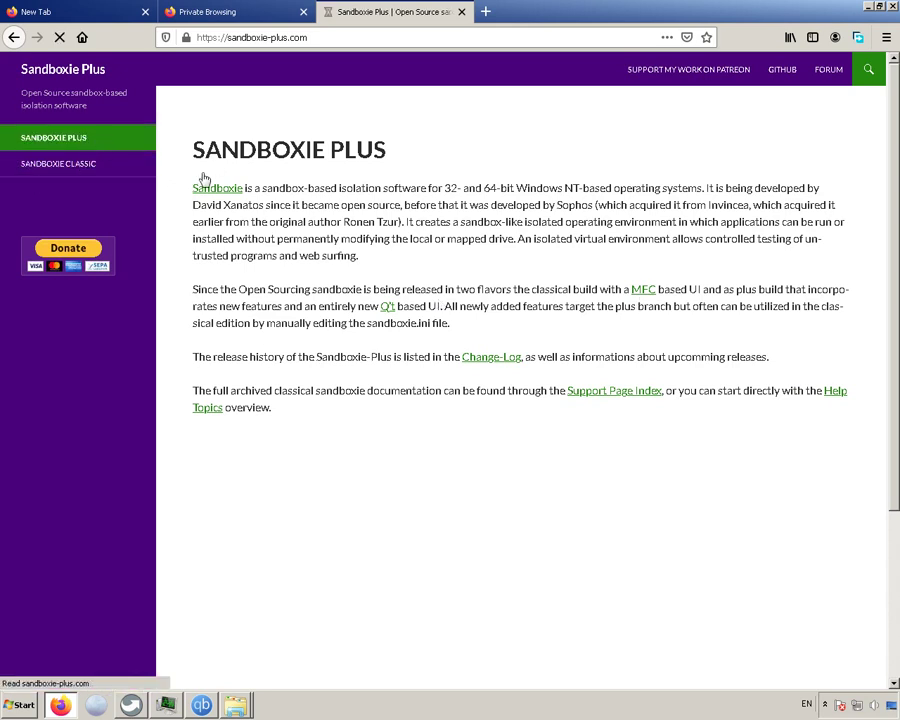
click(236, 190)
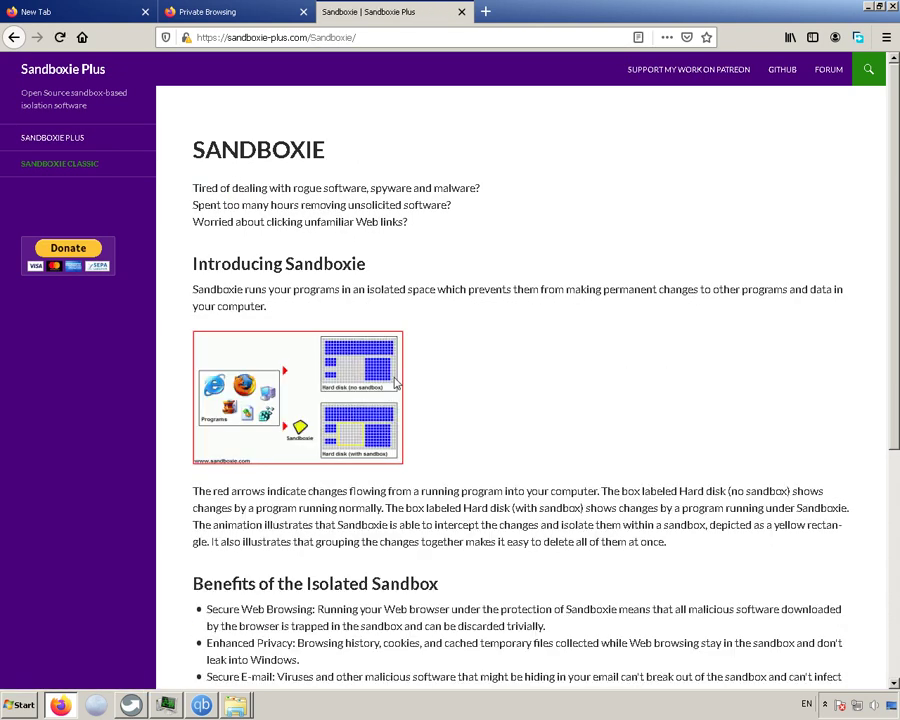
Step: Look through the Sandboxie introduction page and follow its download link to the GitHub releases
scroll(374, 380, down, 2)
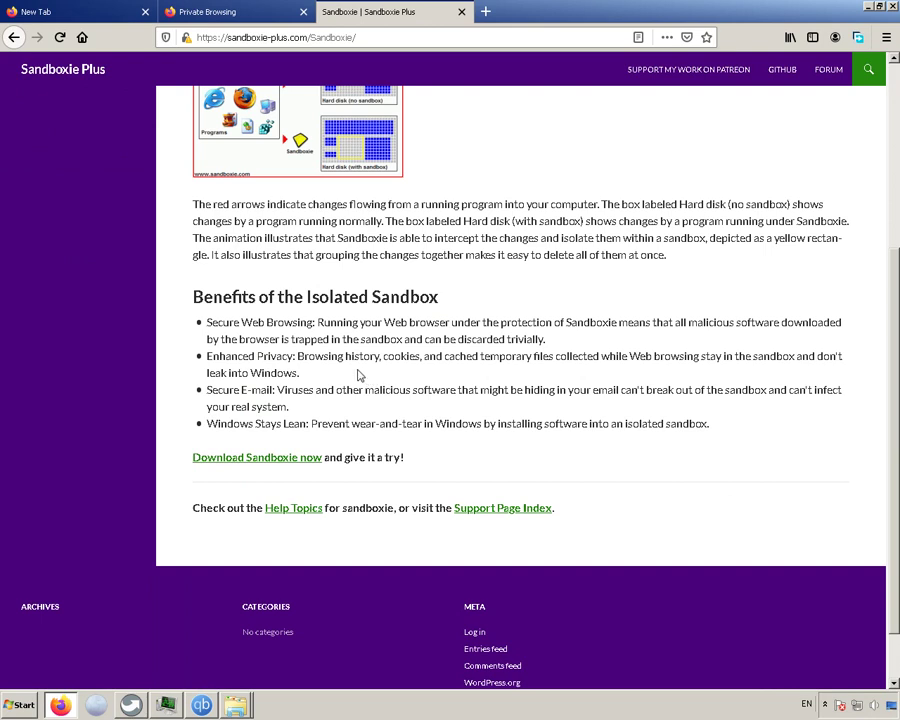
scroll(358, 375, up, 2)
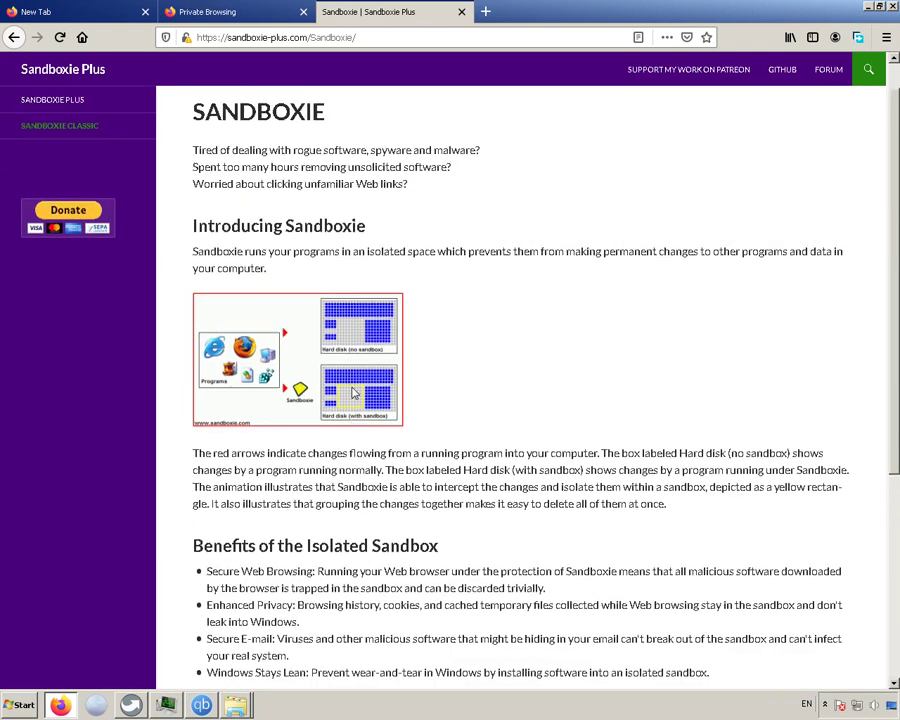
scroll(352, 393, up, 1)
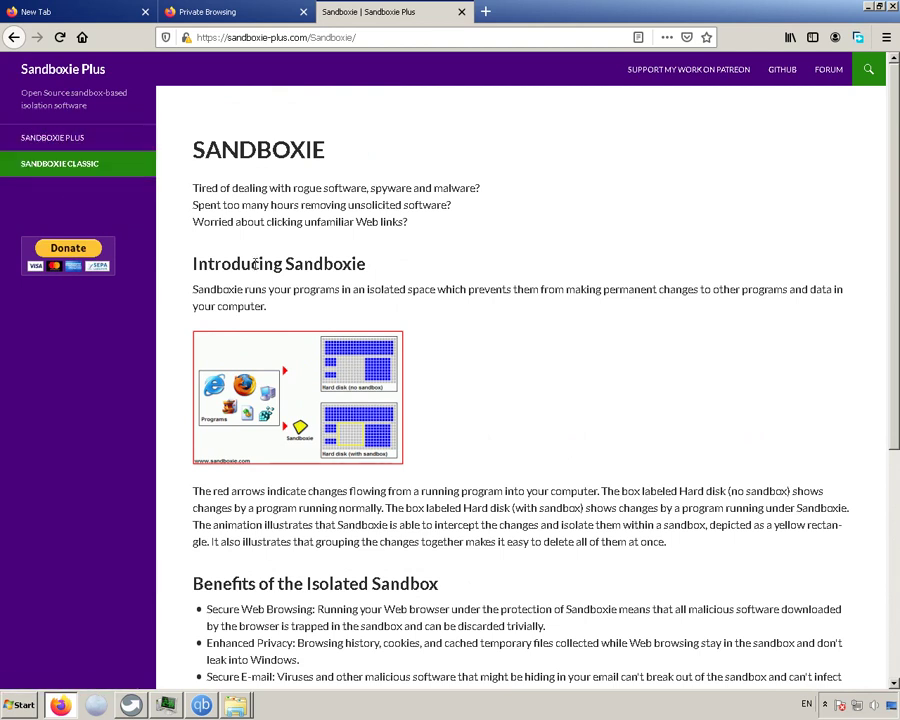
scroll(341, 408, down, 3)
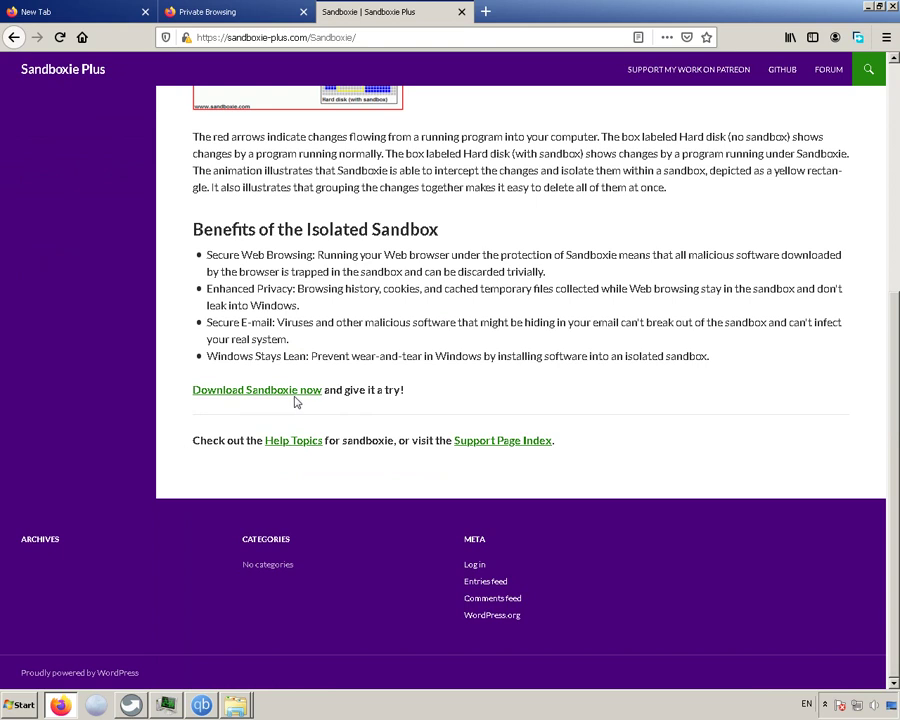
click(290, 393)
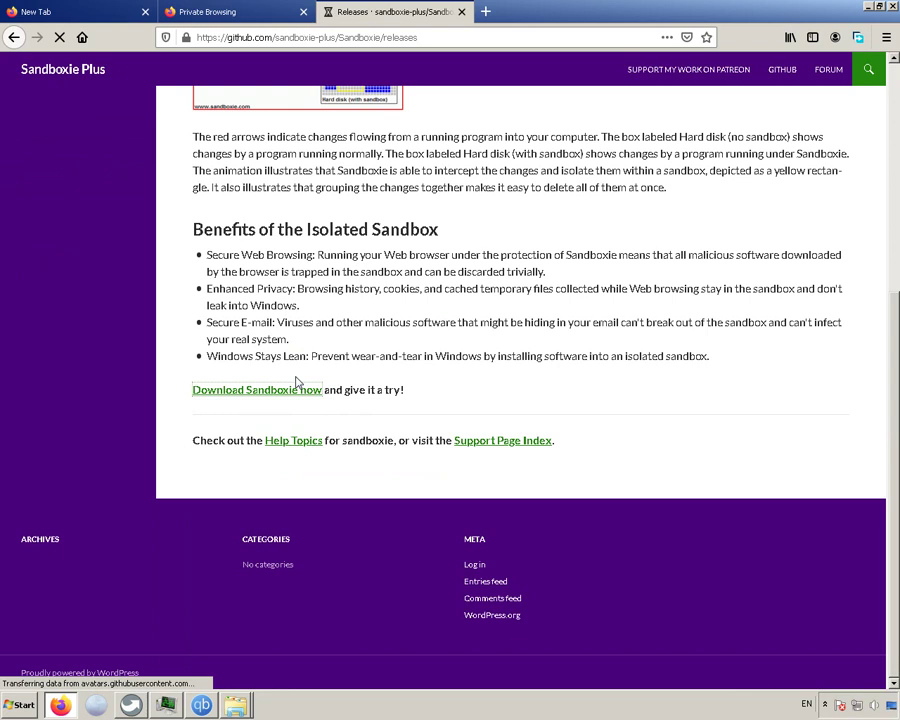
Step: Request the Sandboxie-Plus-x64-v0.6.0.exe installer from the assets of Release v0.6.0 / 5.46.5
scroll(268, 446, down, 2)
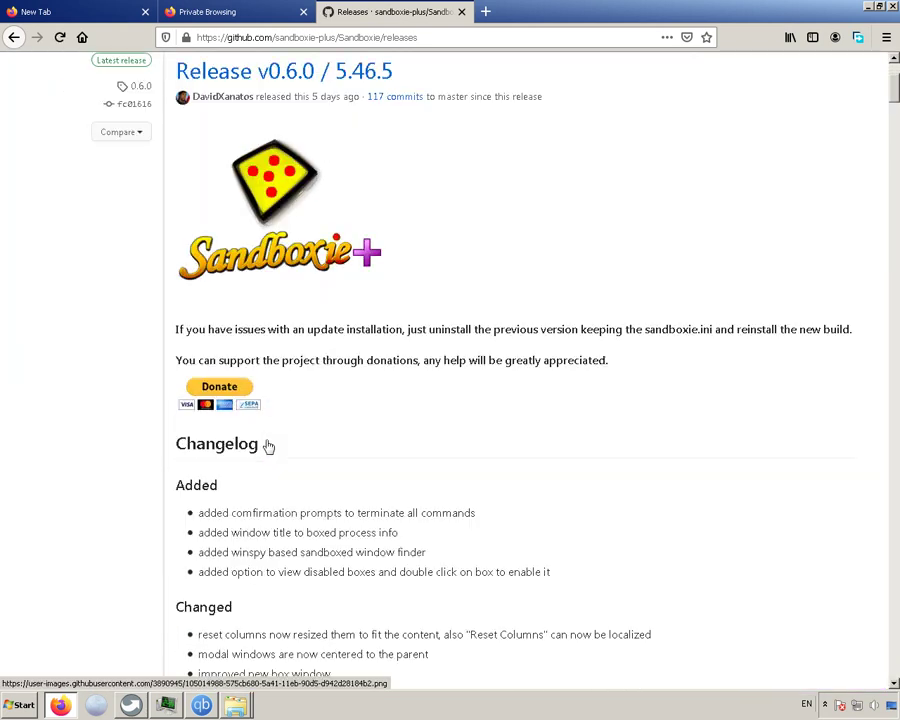
scroll(266, 446, down, 2)
scroll(265, 446, down, 1)
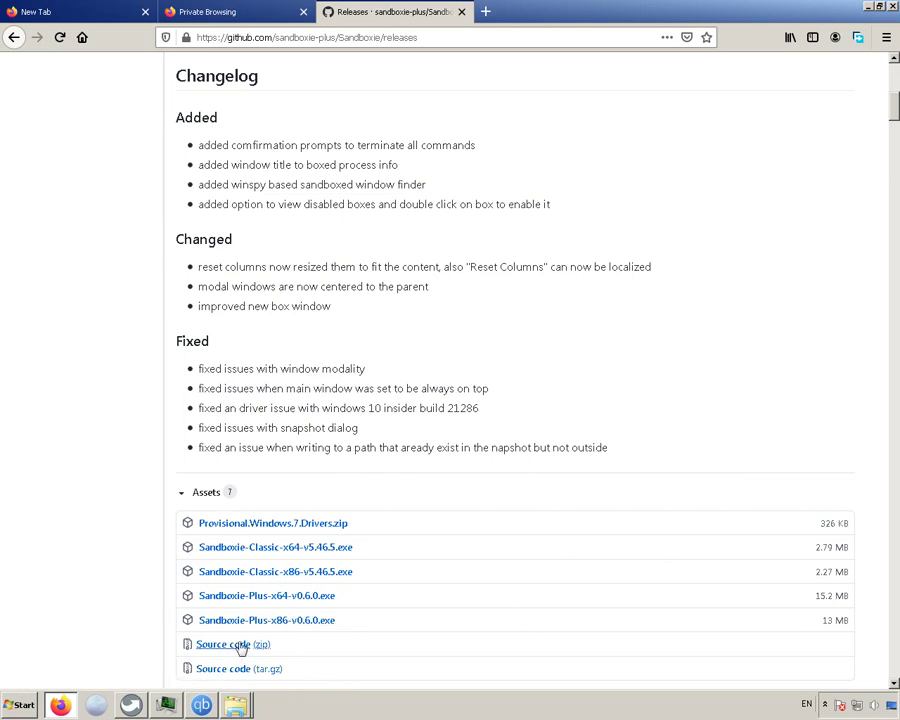
click(295, 598)
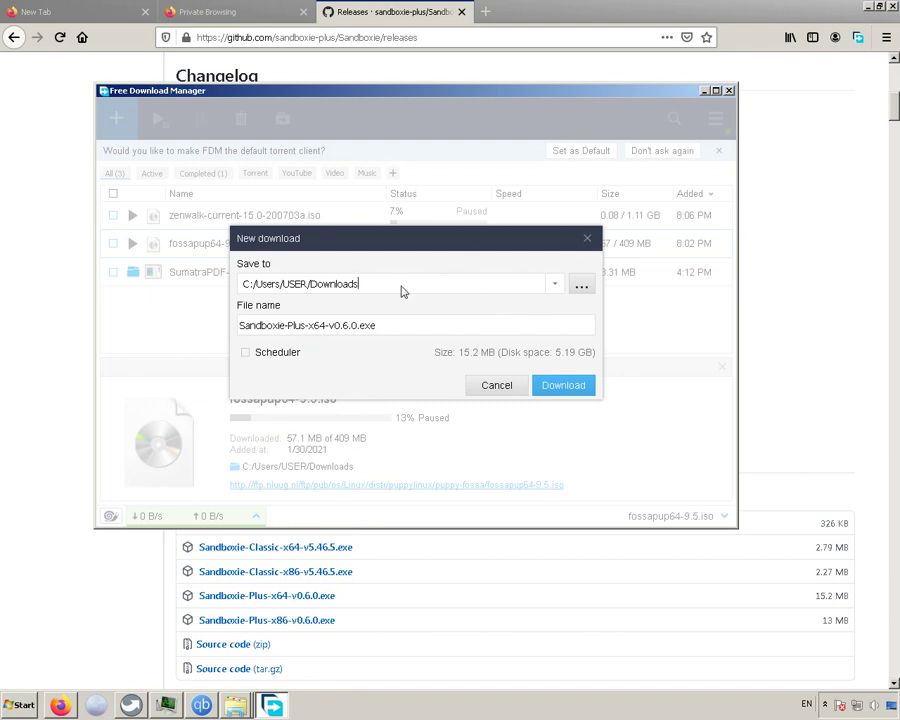
Step: Set the save folder to C:/Apps/Best apps 2021 Vol1 by skulstars/Security/Sandboxie, start the x64 download, and minimize the download manager
double_click(350, 285)
key(BackSpace)
key(BackSpace)
key(BackSpace)
key(BackSpace)
key(BackSpace)
key(BackSpace)
key(BackSpace)
key(BackSpace)
key(BackSpace)
key(BackSpace)
key(BackSpace)
key(BackSpace)
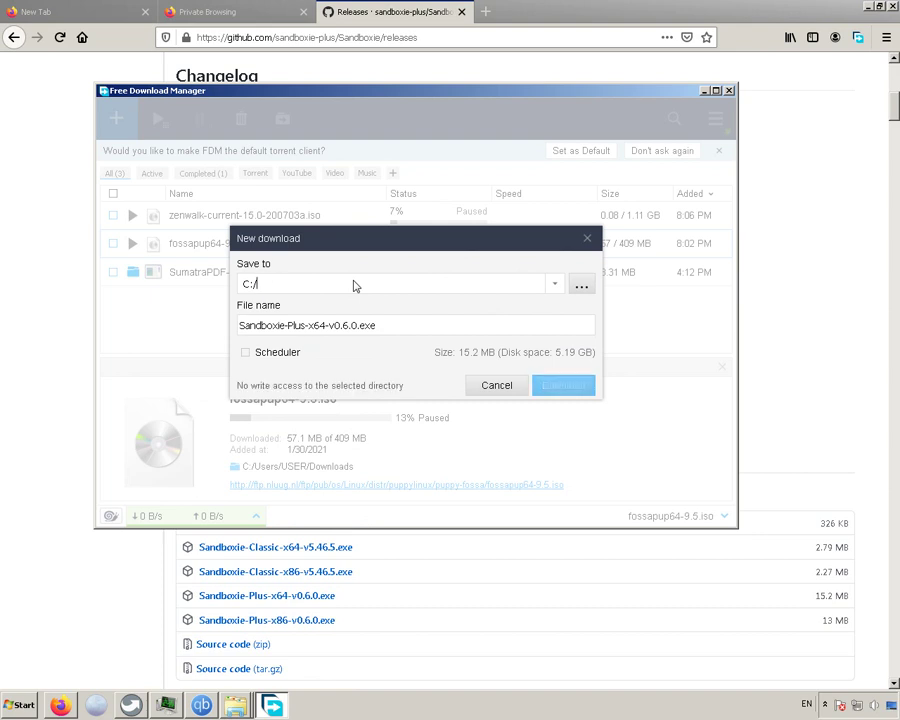
text(Apps/B)
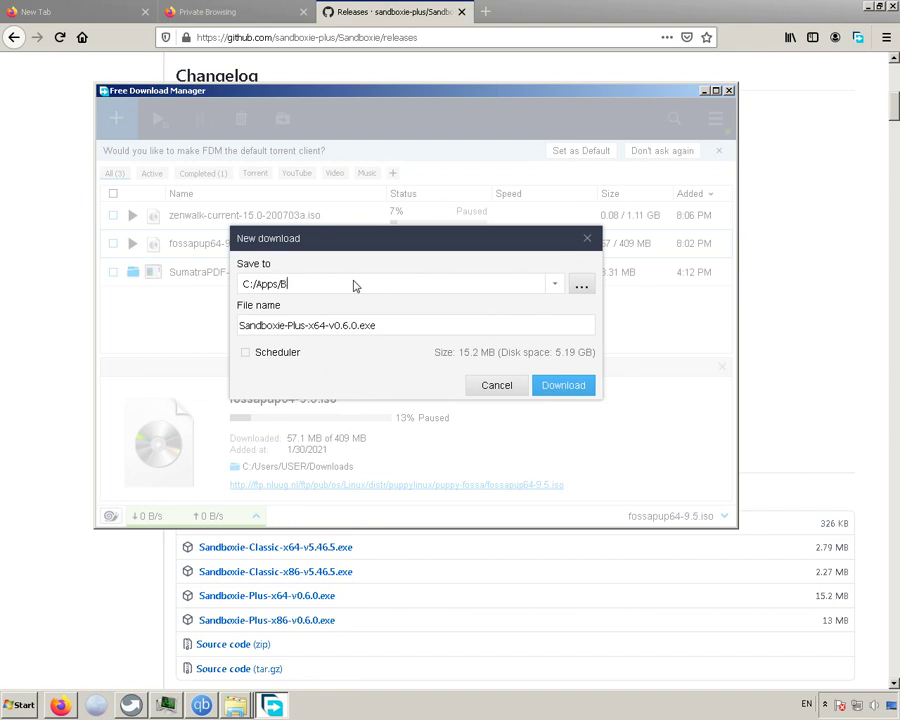
text(est apps )
text(2021)
text( s)
text(1)
text( by)
text( skulstars)
text(/)
text(Se)
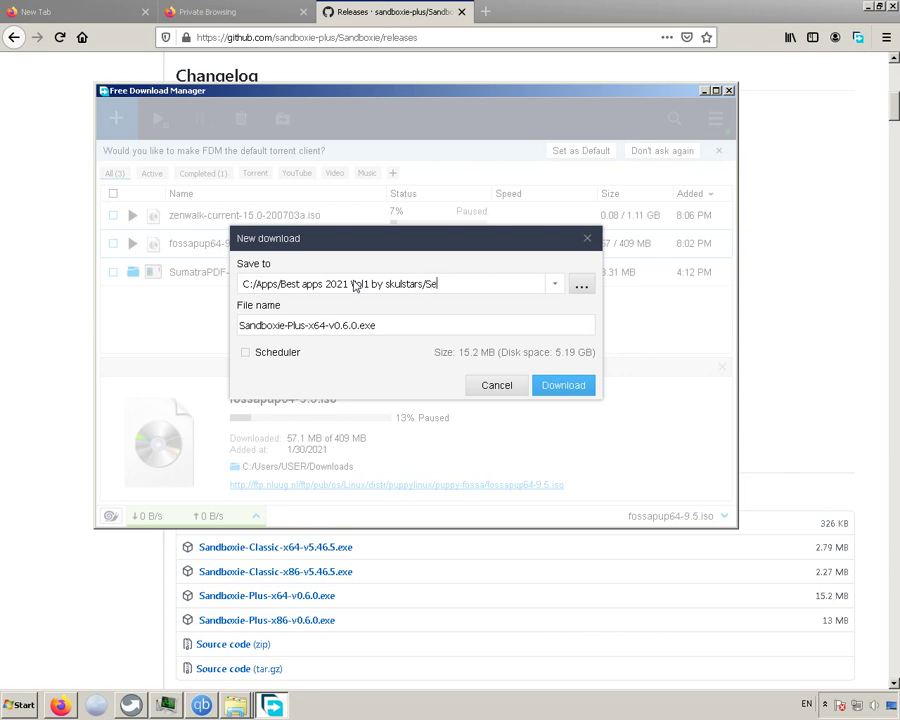
text(curity/Sandboxie)
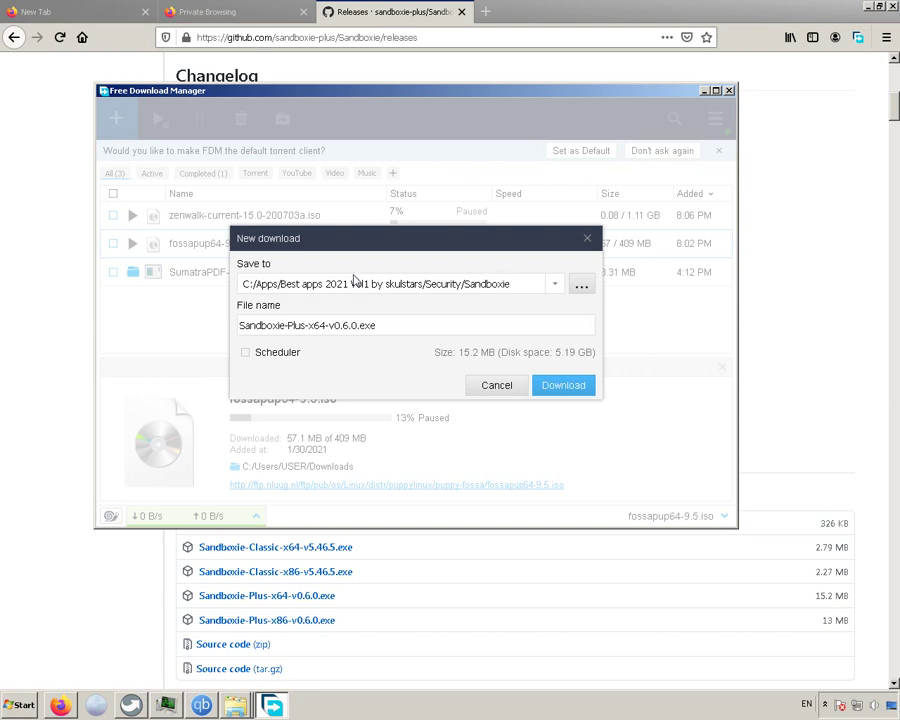
click(563, 388)
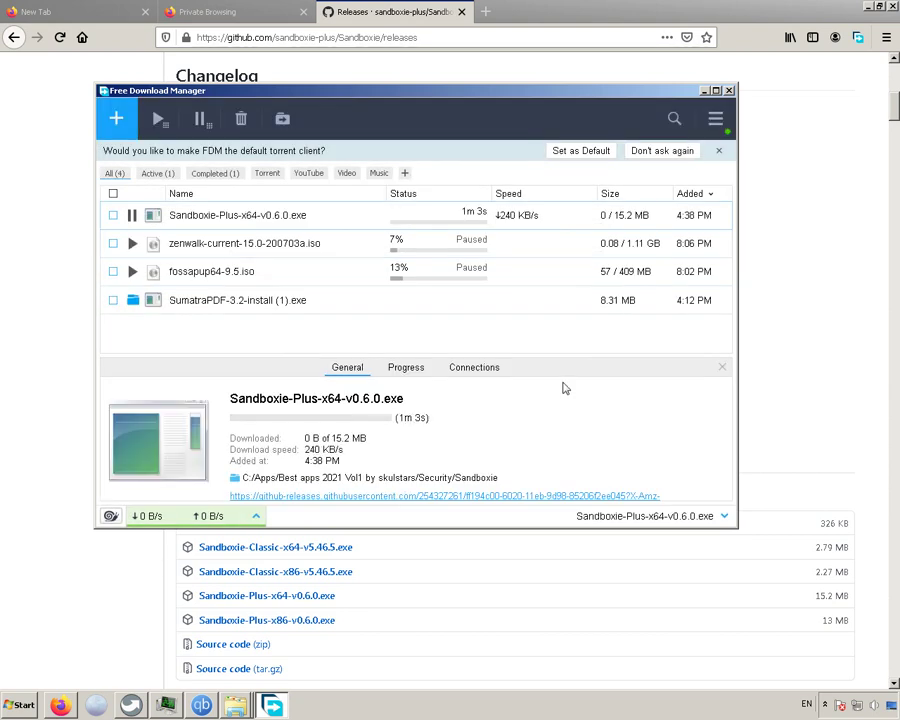
click(703, 91)
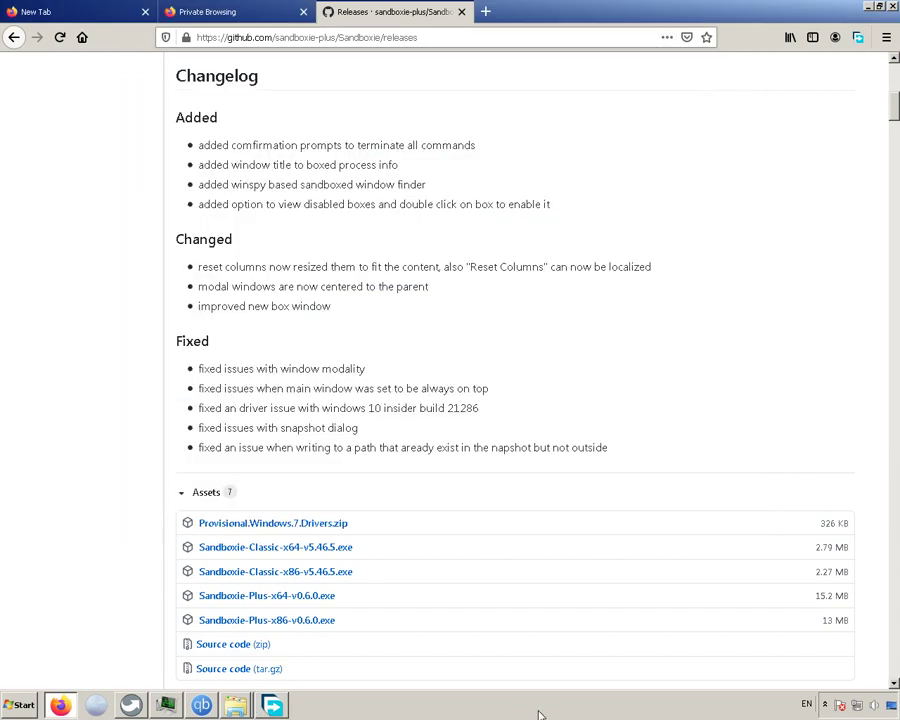
Step: Download Sandboxie-Plus-x86-v0.6.0.exe to the same Sandboxie folder and minimize the download manager
click(297, 621)
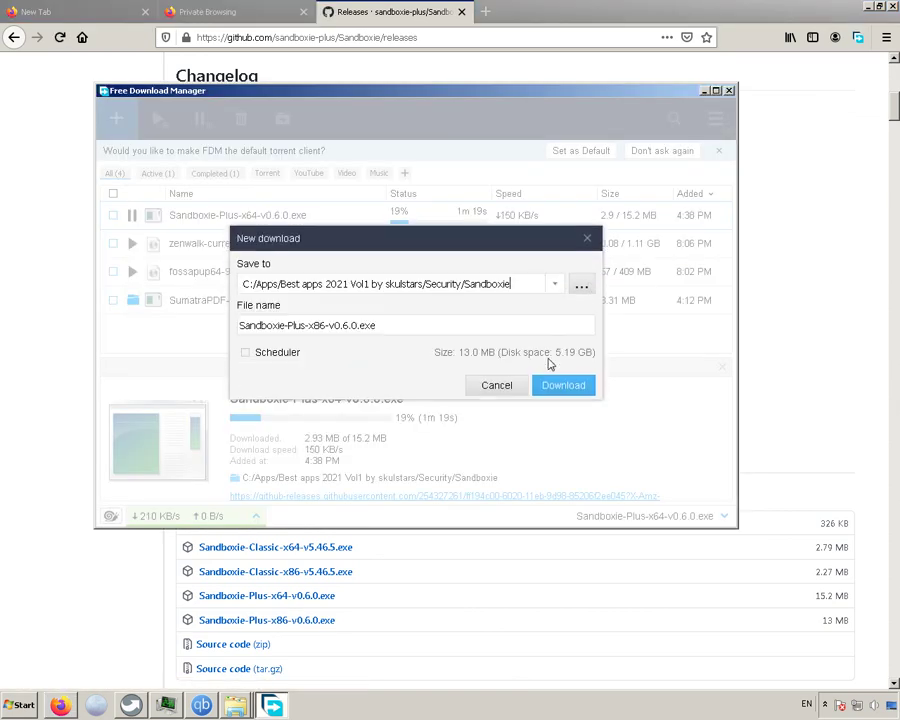
click(561, 389)
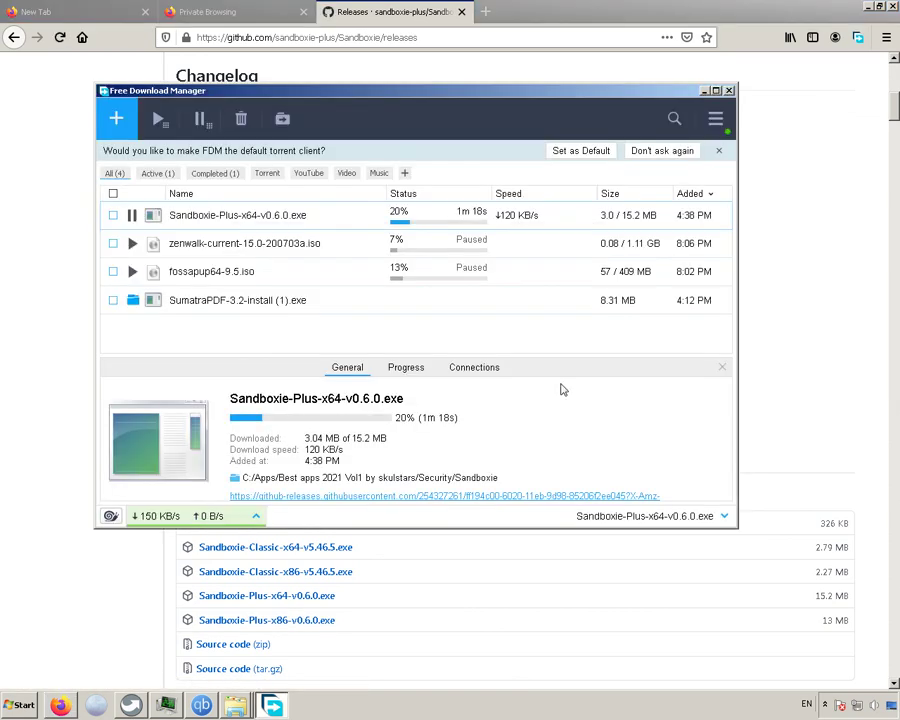
click(704, 91)
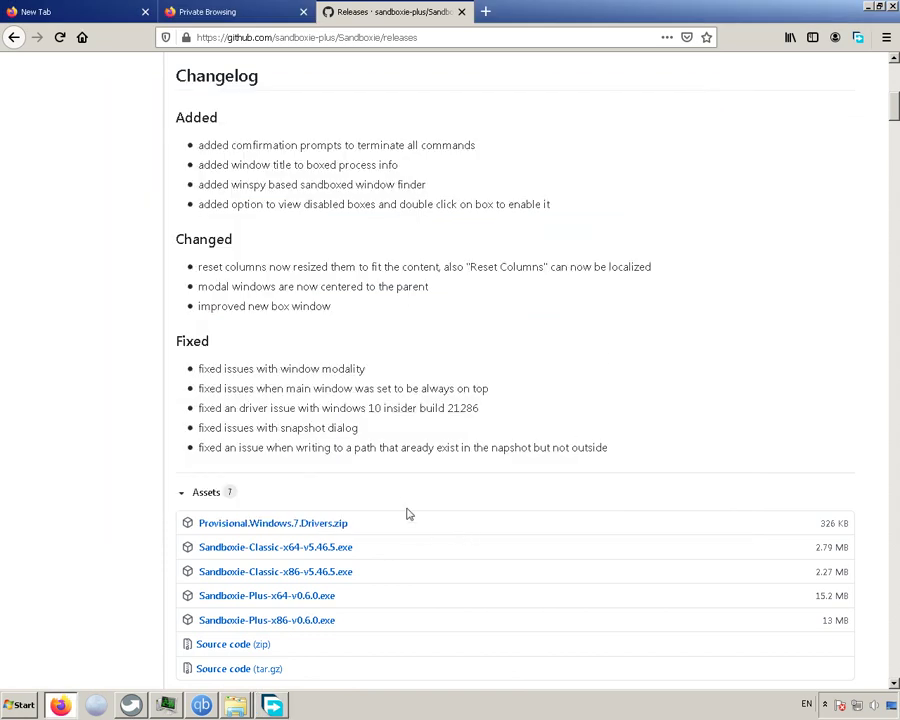
Step: Request the Provisional.Windows.7.Drivers.zip file from the assets of Release v0.6.0 / 5.46.5
click(305, 528)
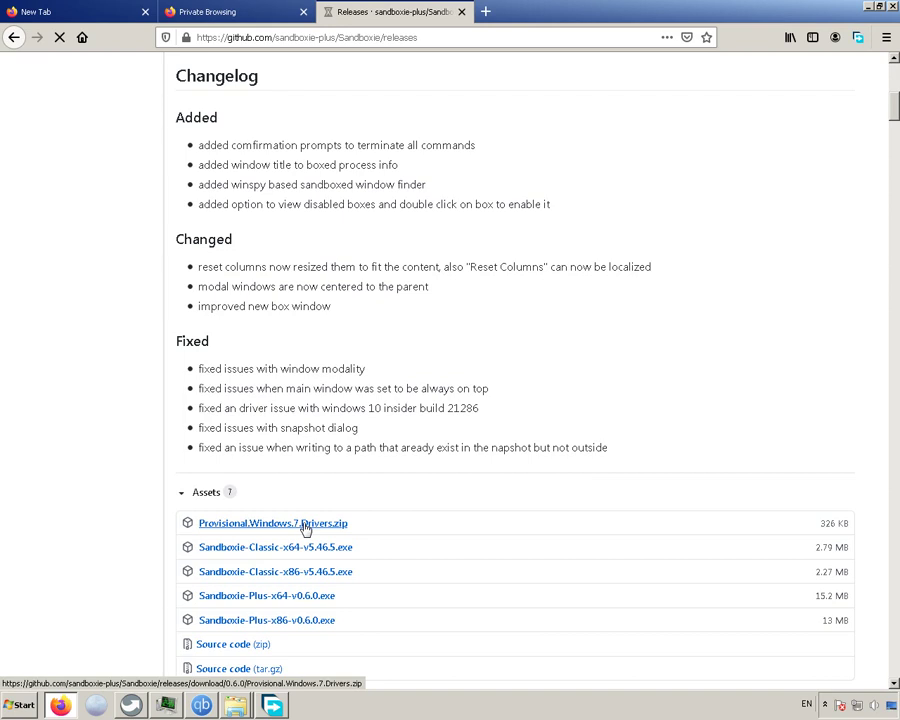
scroll(305, 528, up, 5)
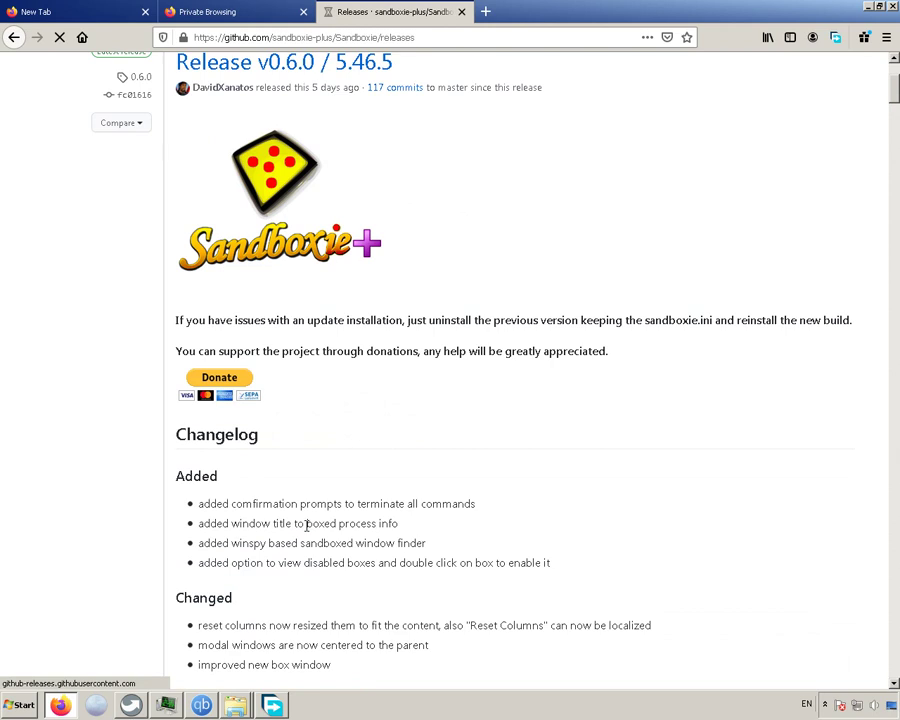
scroll(236, 370, down, 5)
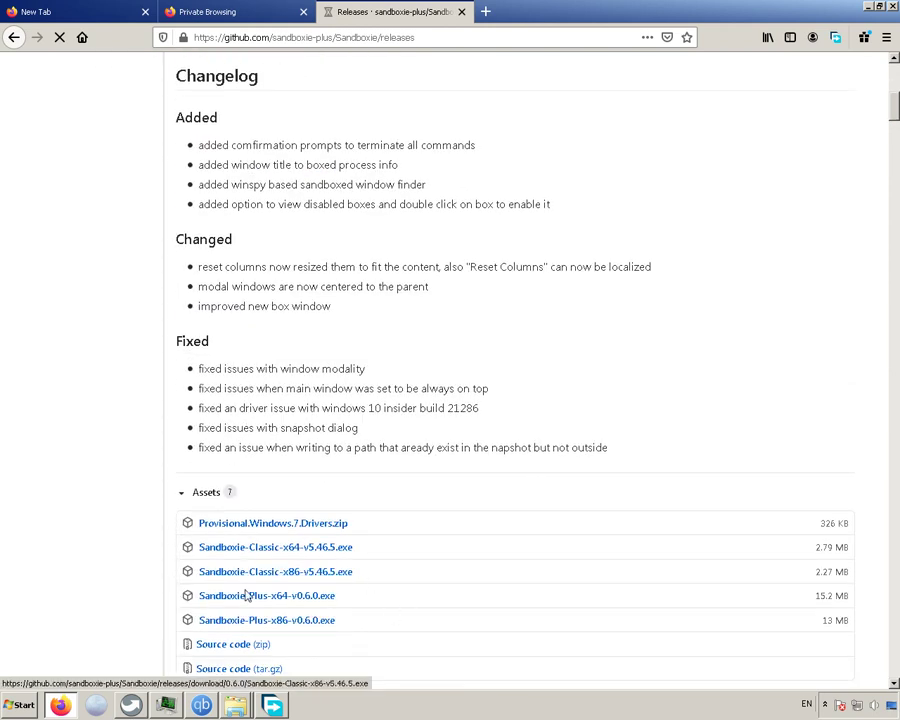
Step: Look through the Sandboxie releases page, examining the notes of the latest release and the older v0.5.5 and v0.5.4 releases
scroll(257, 568, up, 2)
scroll(140, 178, up, 2)
scroll(250, 318, up, 4)
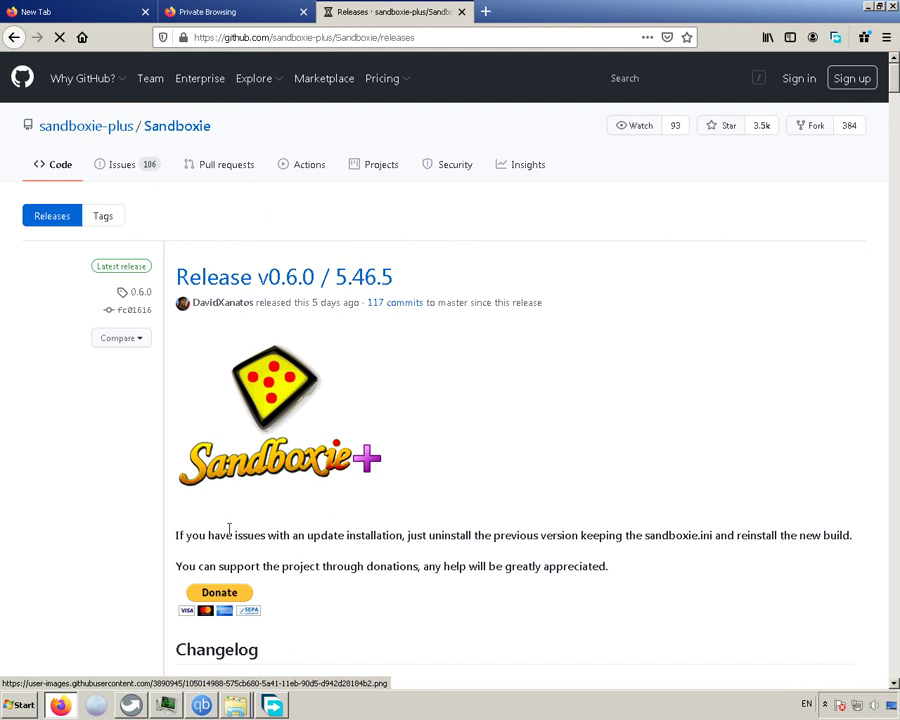
scroll(229, 529, down, 3)
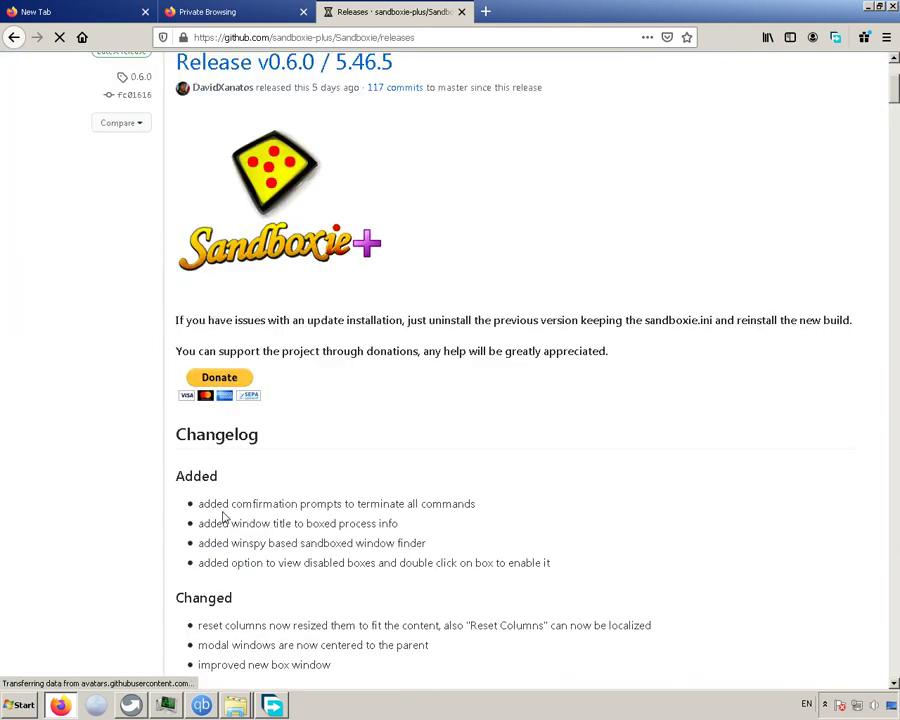
scroll(225, 517, down, 12)
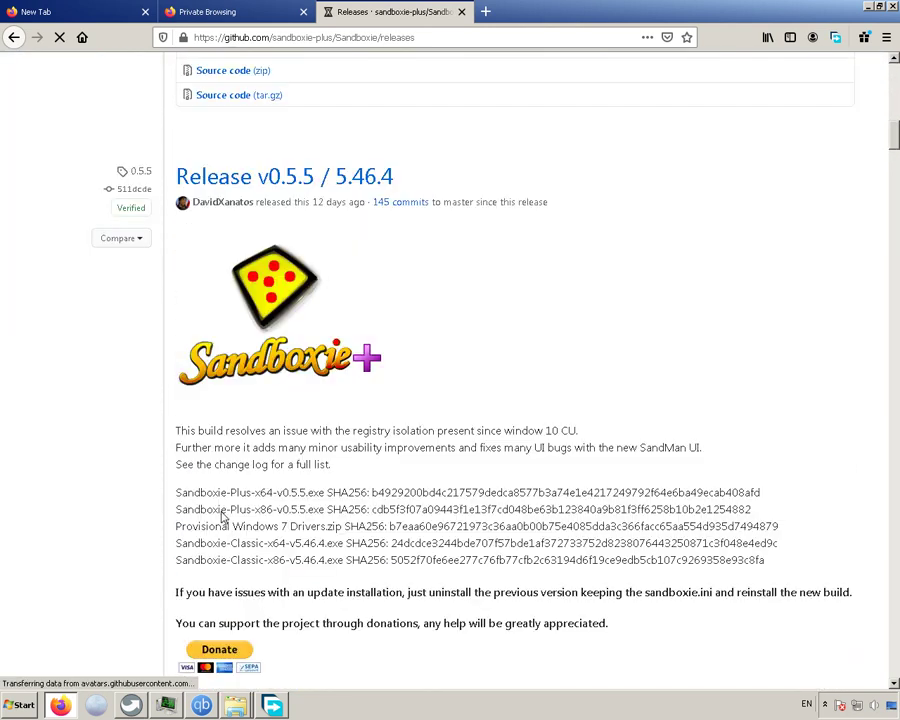
scroll(220, 513, down, 5)
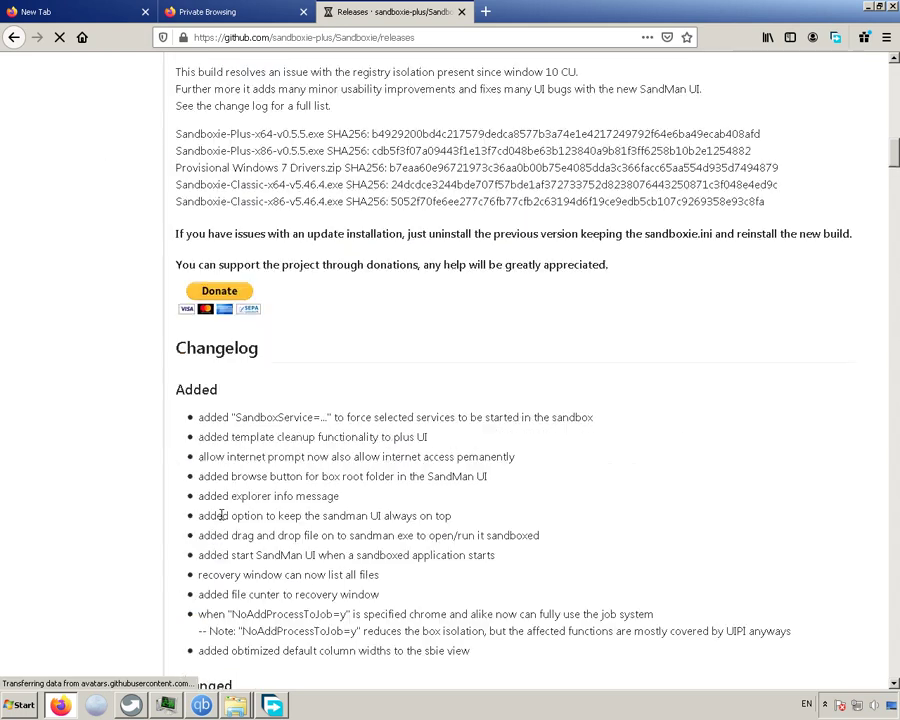
scroll(216, 516, down, 3)
scroll(215, 517, down, 5)
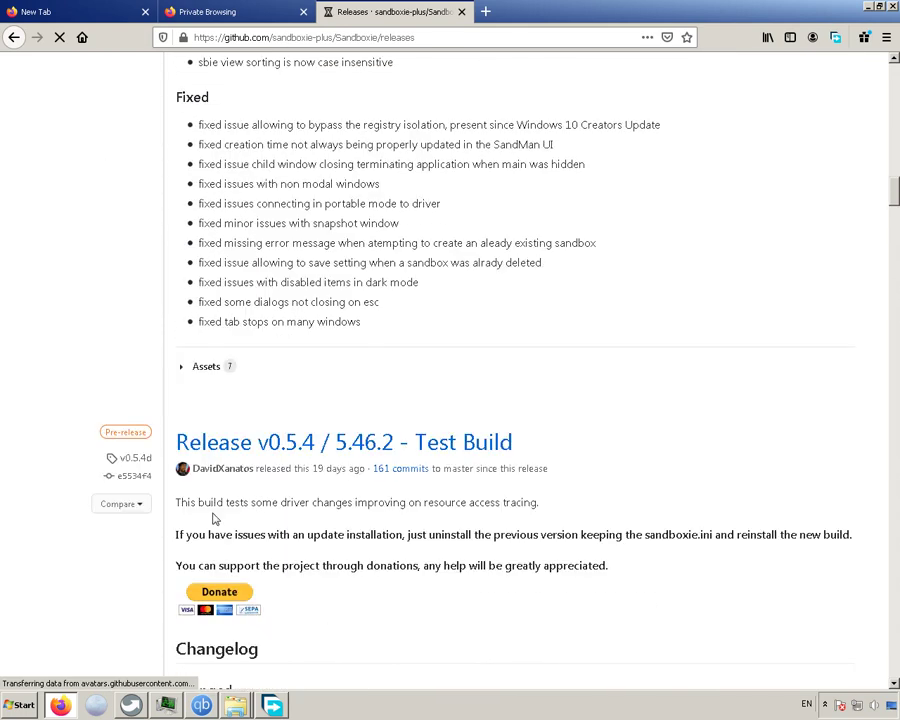
scroll(213, 517, down, 6)
scroll(212, 518, up, 15)
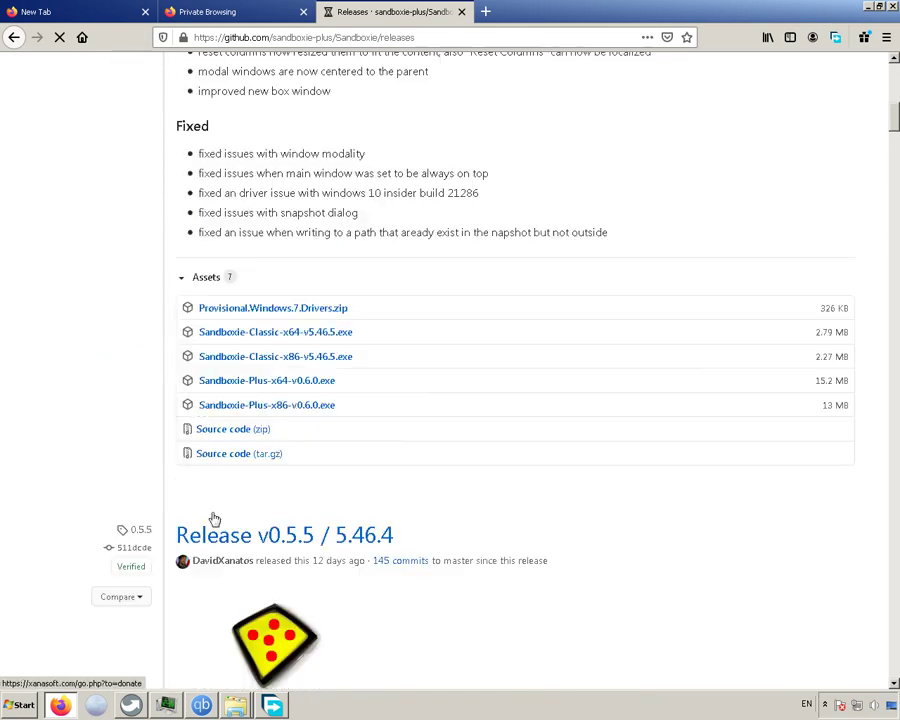
scroll(258, 540, up, 4)
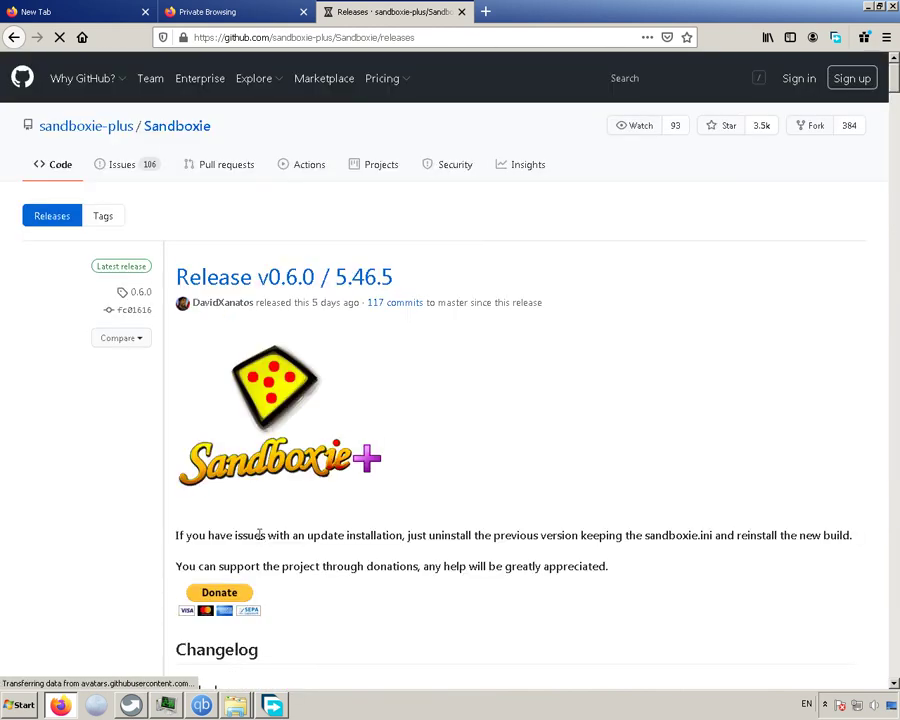
Step: Search the web for "vera crzpt" in a new tab and open the VeraCrypt project page on SourceForge
click(485, 13)
click(491, 30)
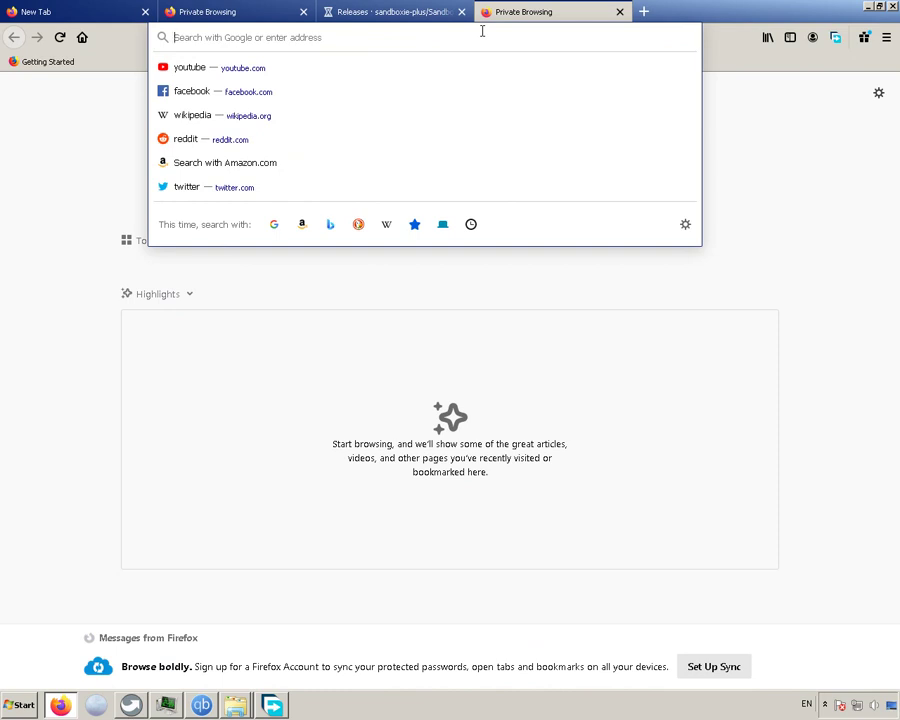
text(vera)
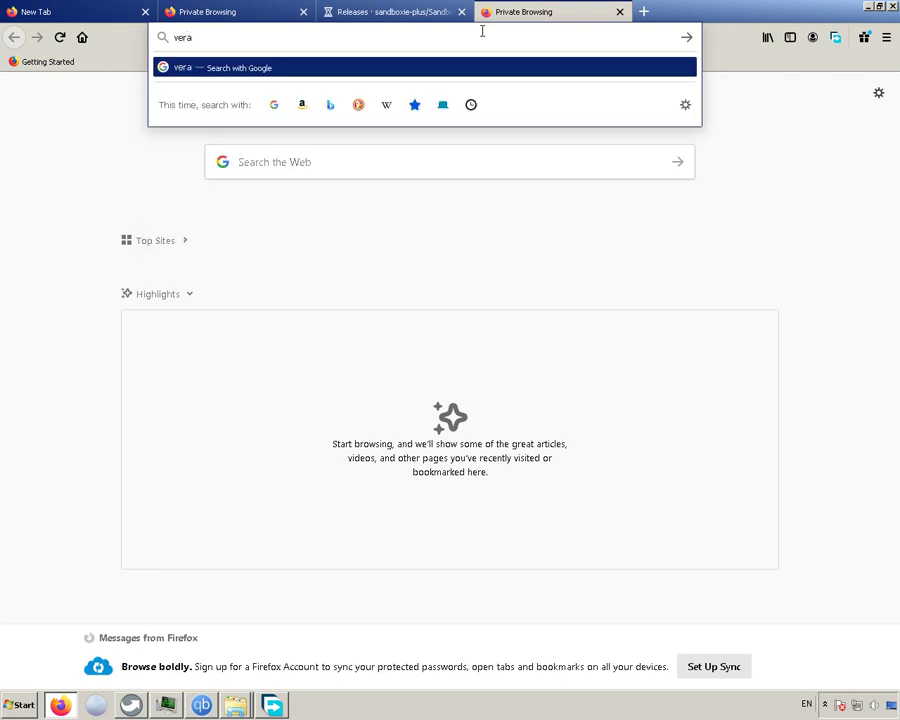
text( crzpt)
key(Return)
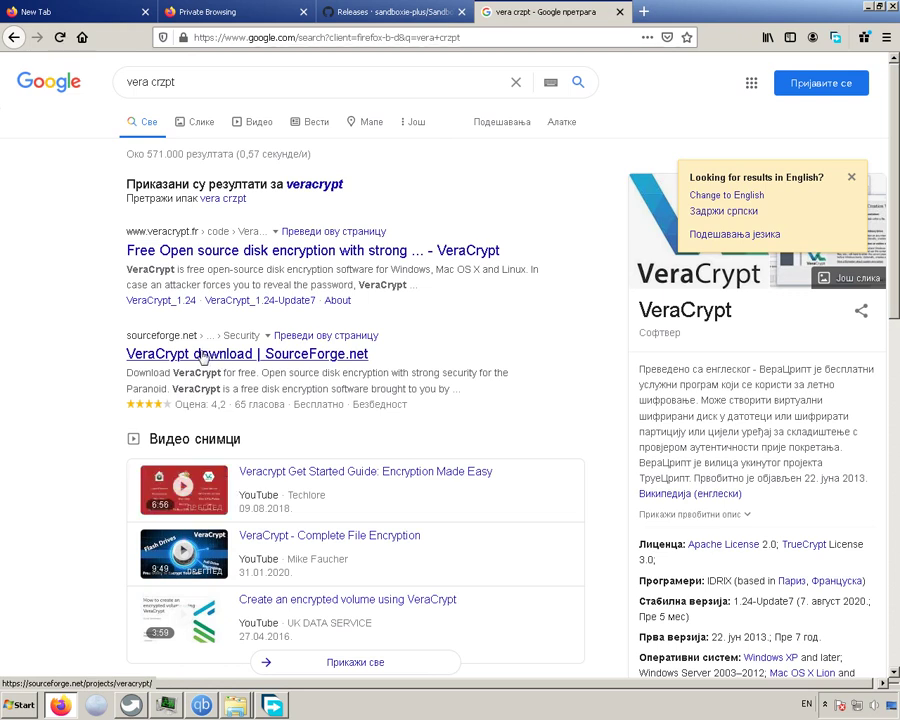
click(197, 356)
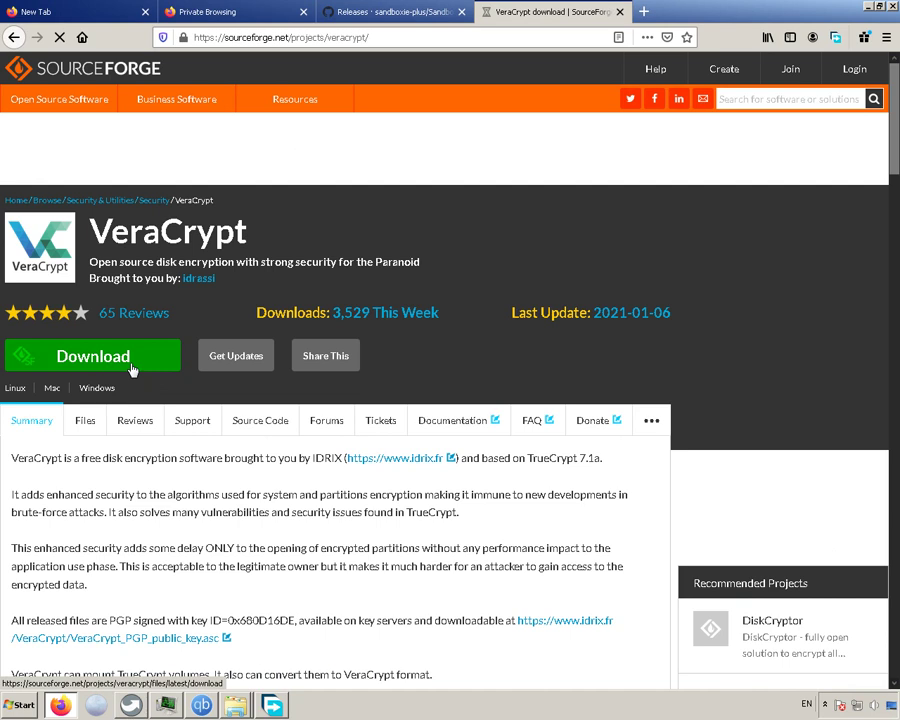
Step: Download VeraCrypt Setup 1.24-Update7.exe to C:/Apps/Best apps 2021 Vol1 by skulstars/Security/Disk locker and minimize the download manager
click(131, 366)
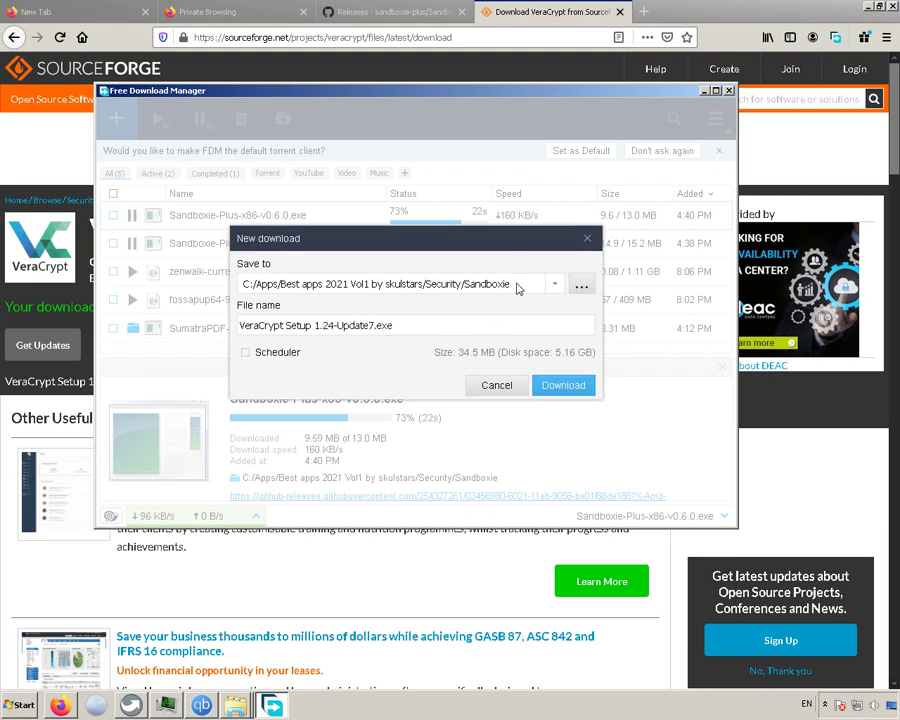
key(BackSpace)
key(BackSpace)
key(BackSpace)
key(BackSpace)
key(BackSpace)
key(BackSpace)
key(BackSpace)
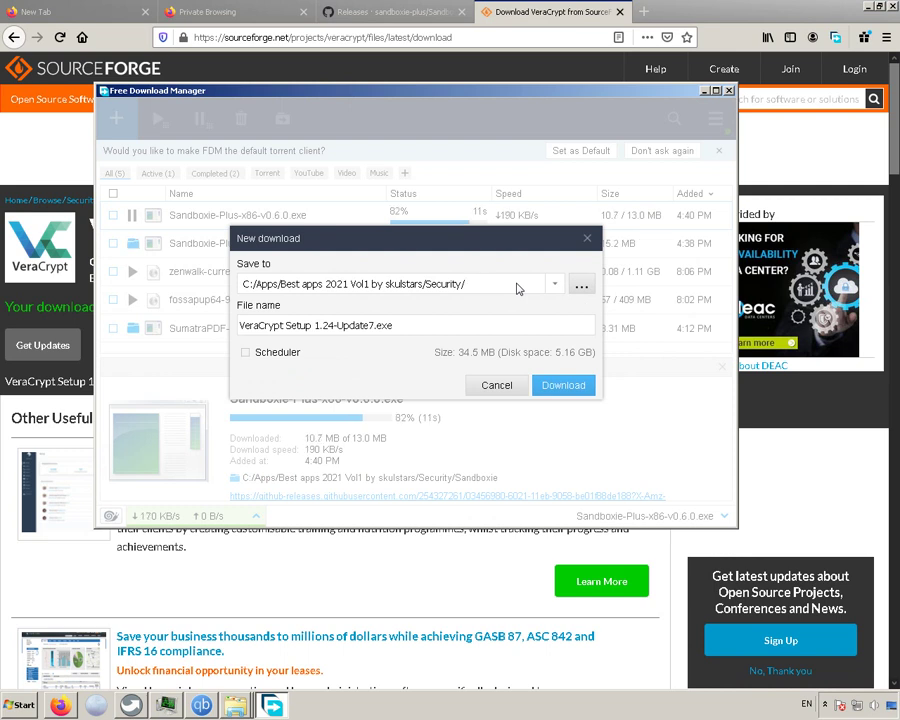
text(Di)
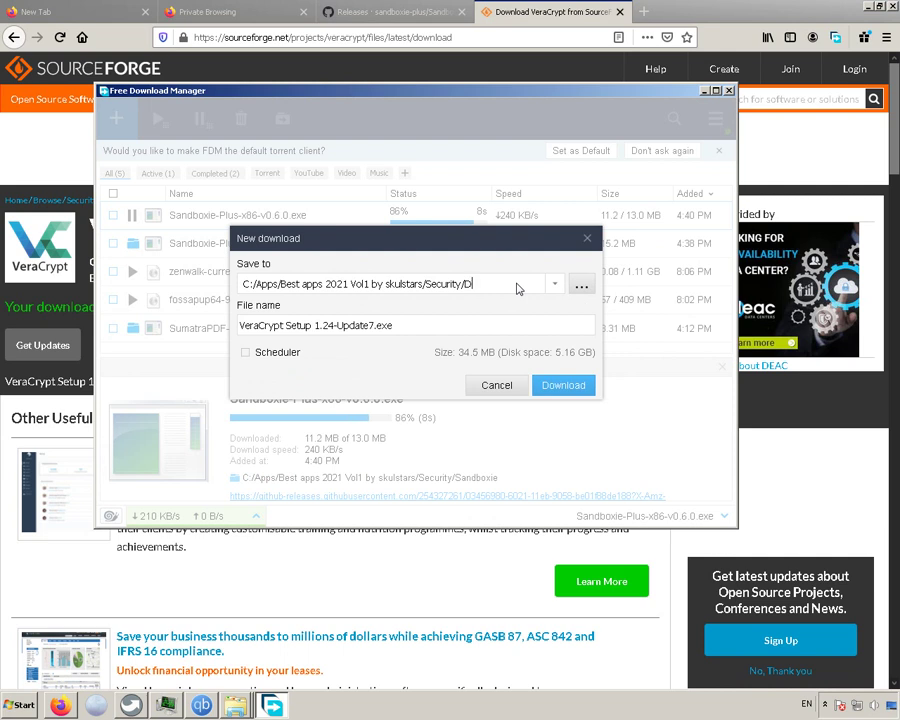
text(sk )
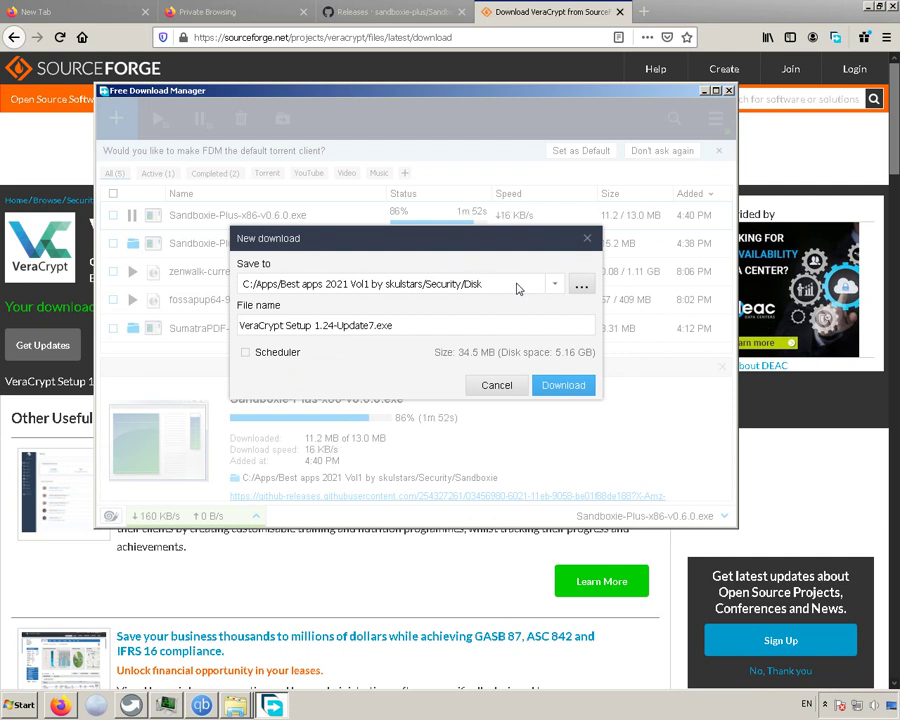
text(locker)
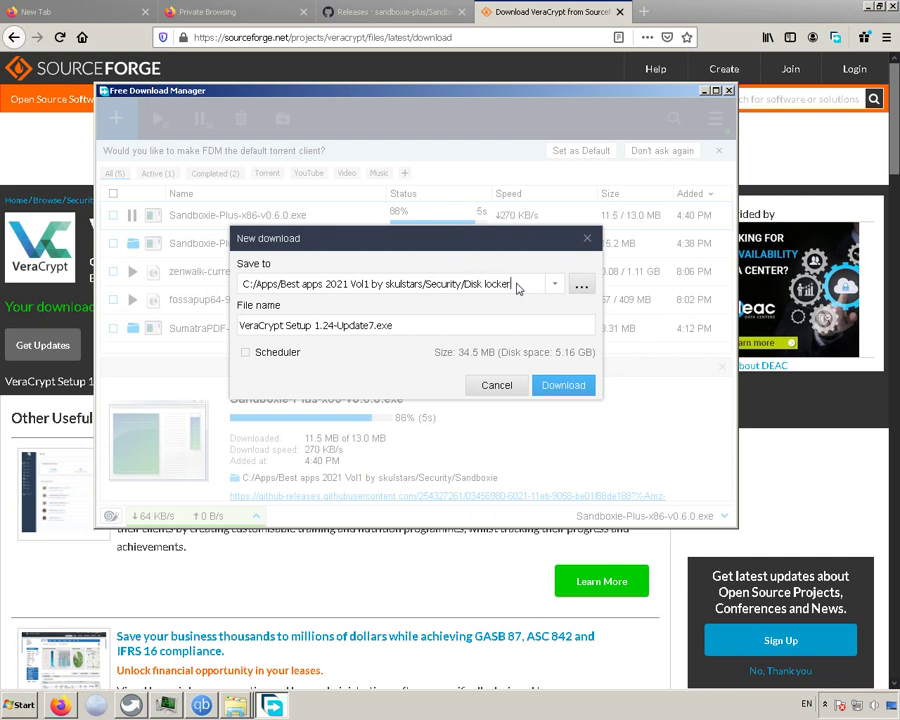
click(565, 386)
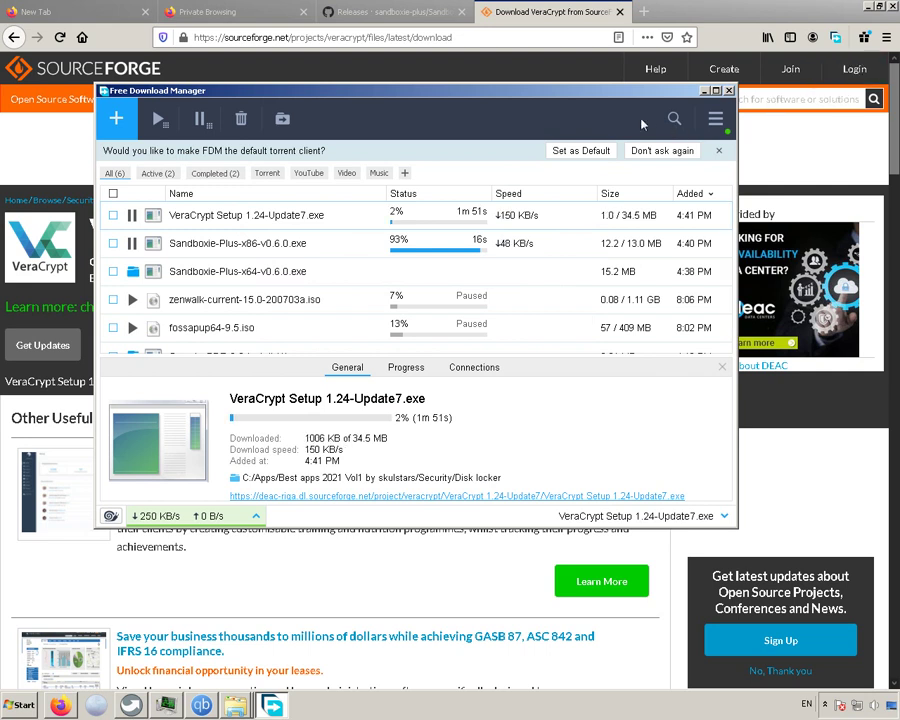
click(703, 91)
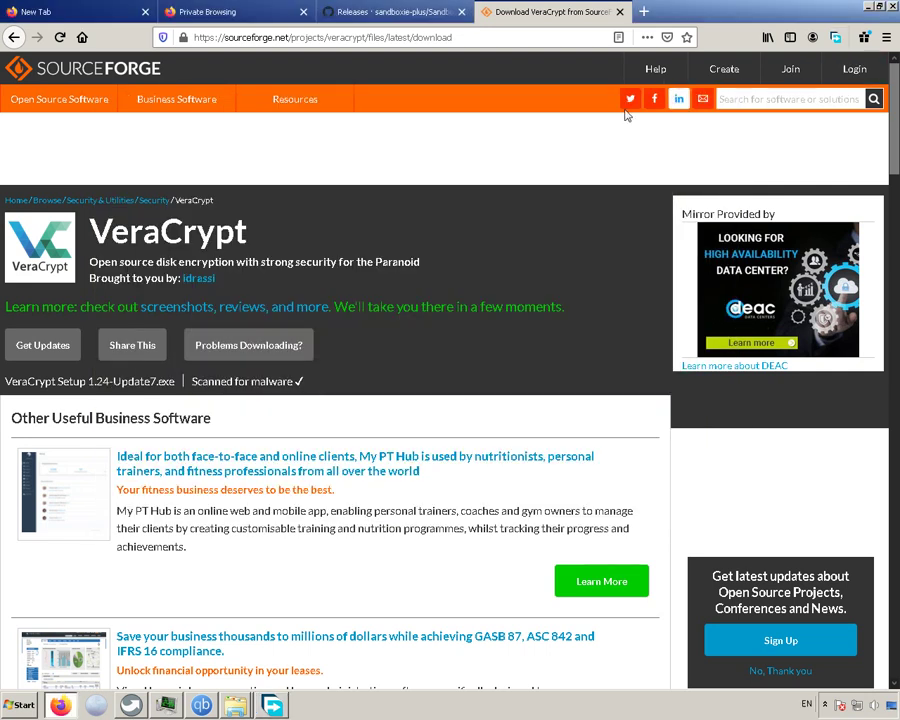
Step: View the Downloads page of the official VeraCrypt site from the search results and close the VeraCrypt tab
click(395, 12)
click(545, 12)
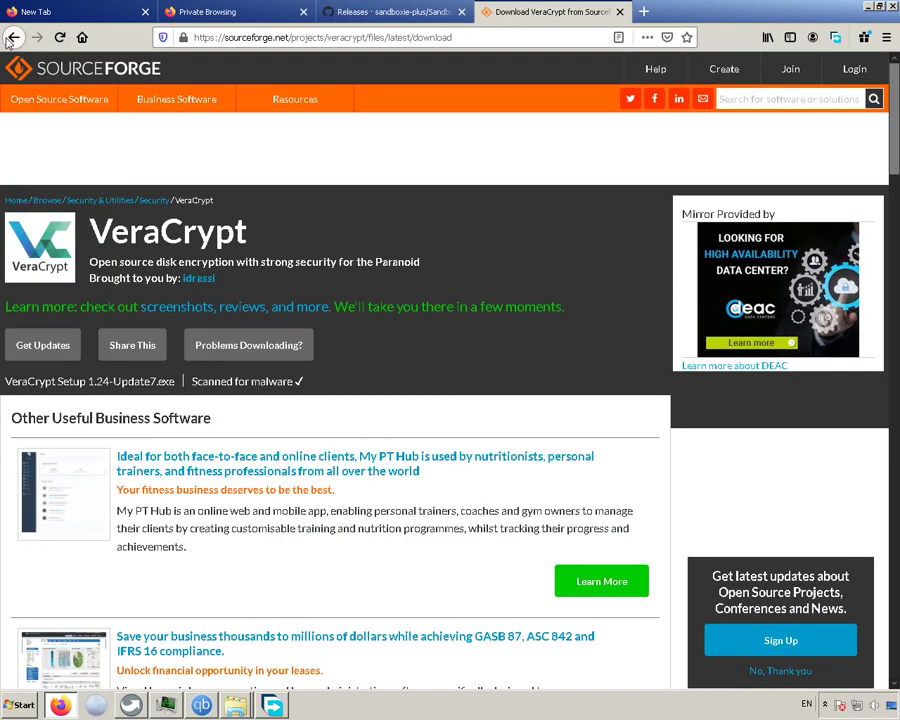
click(10, 38)
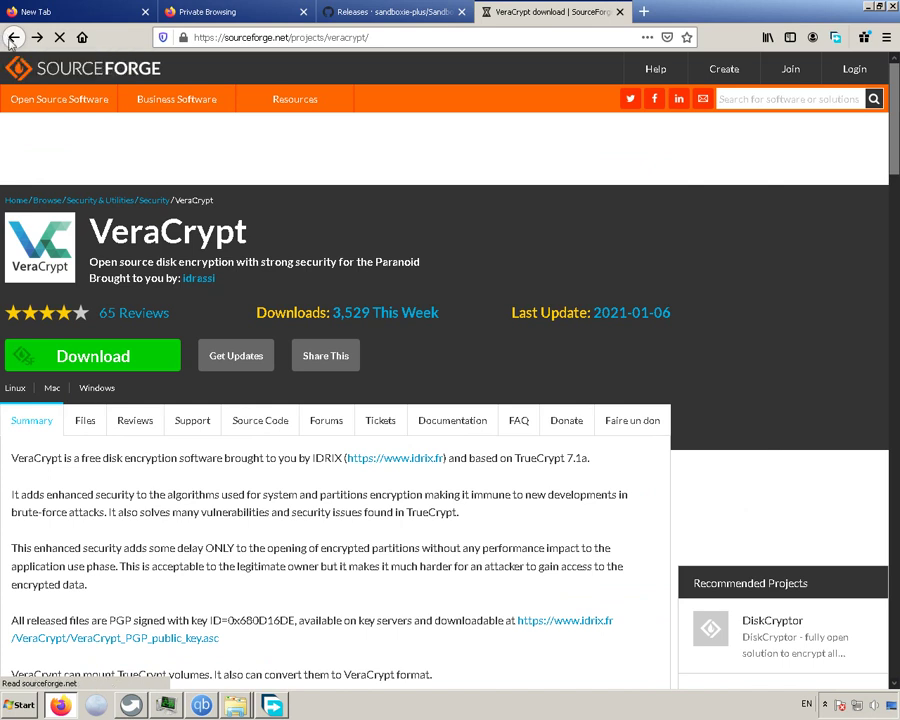
click(9, 37)
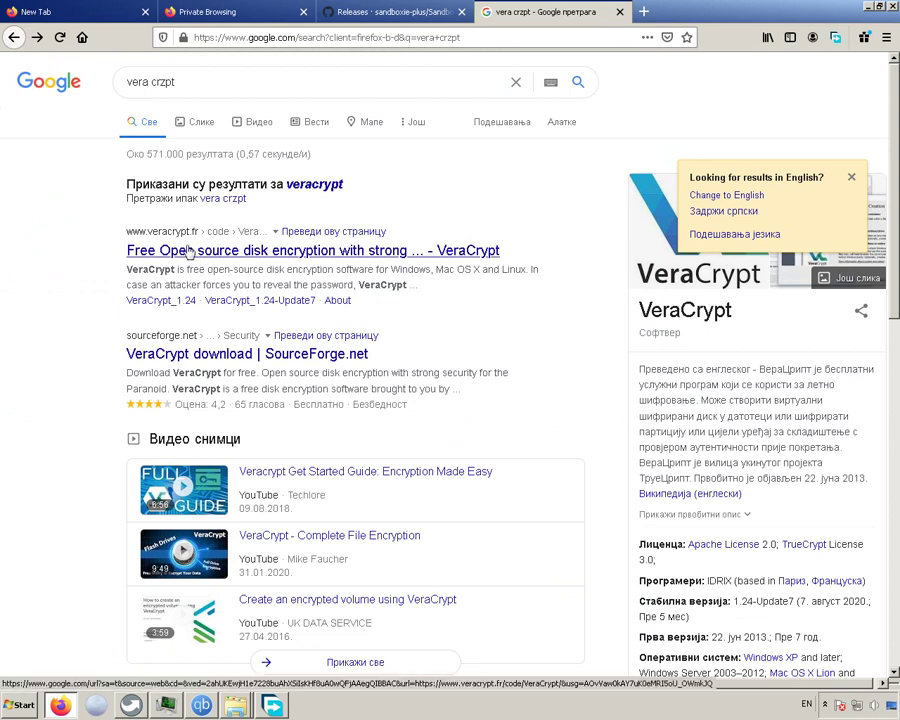
click(189, 251)
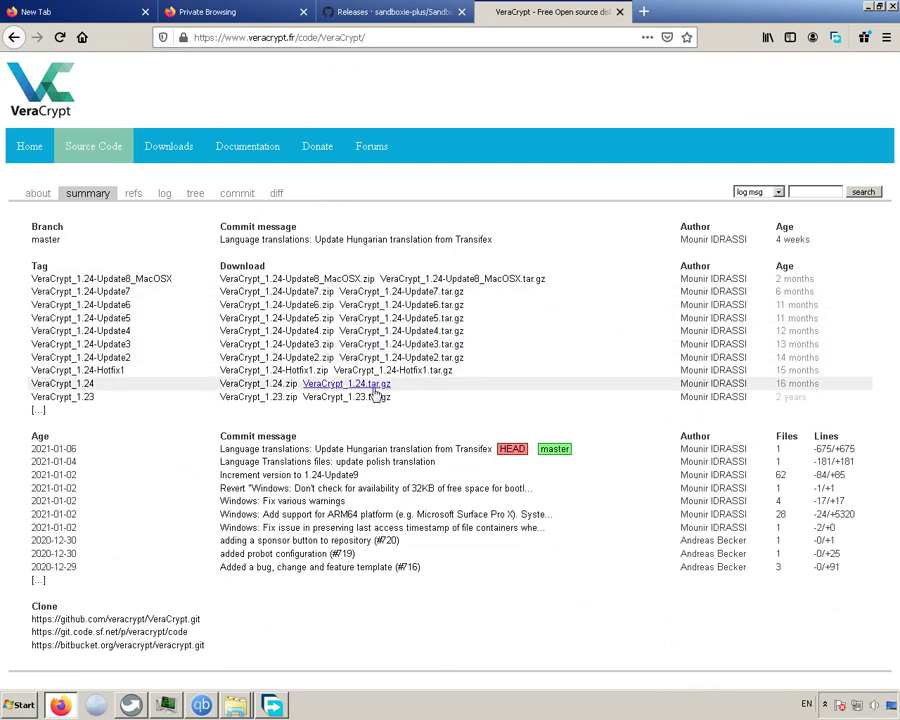
click(195, 148)
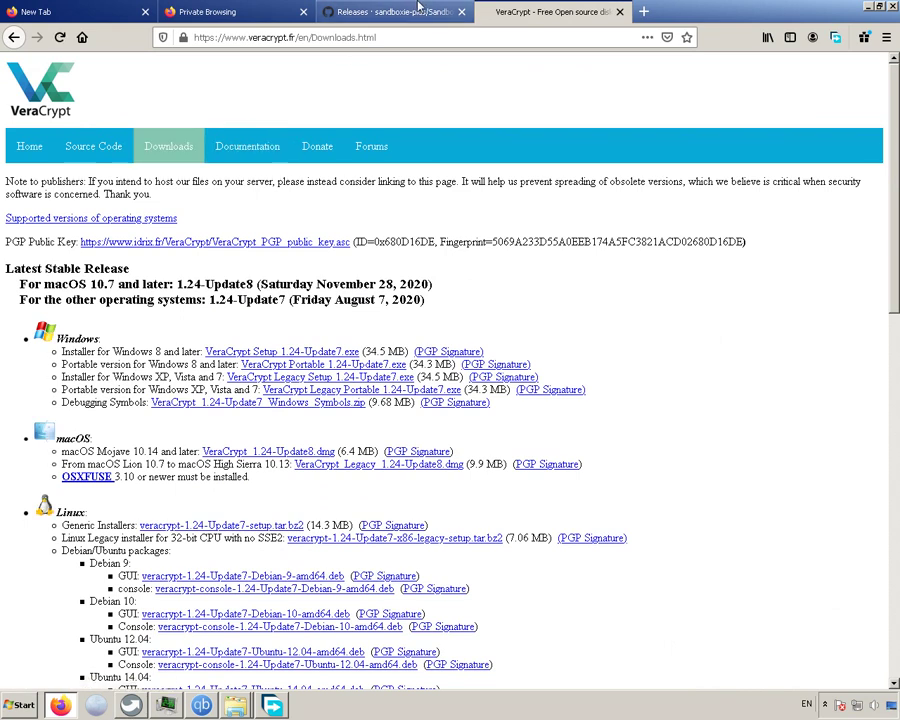
click(330, 11)
click(618, 13)
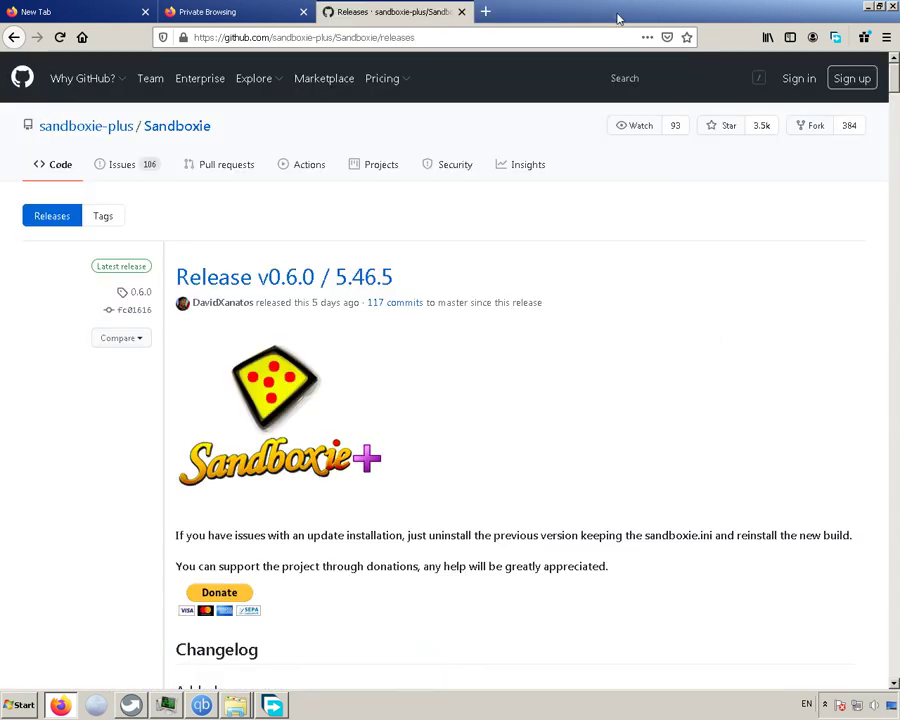
Step: Search the web for "brave" in a new tab and open the Brave browser's download page
click(486, 12)
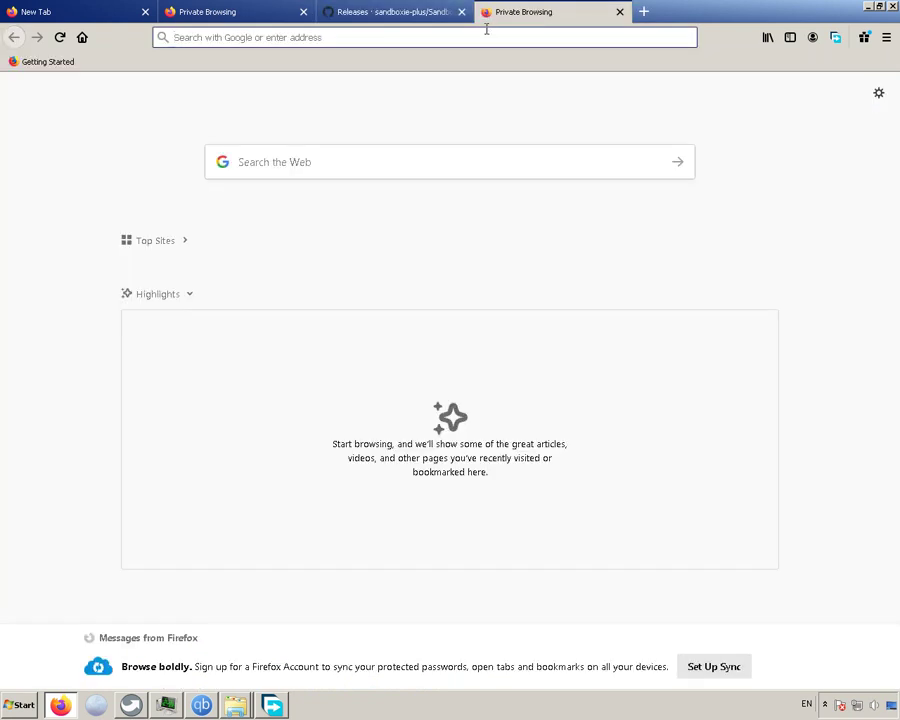
click(486, 30)
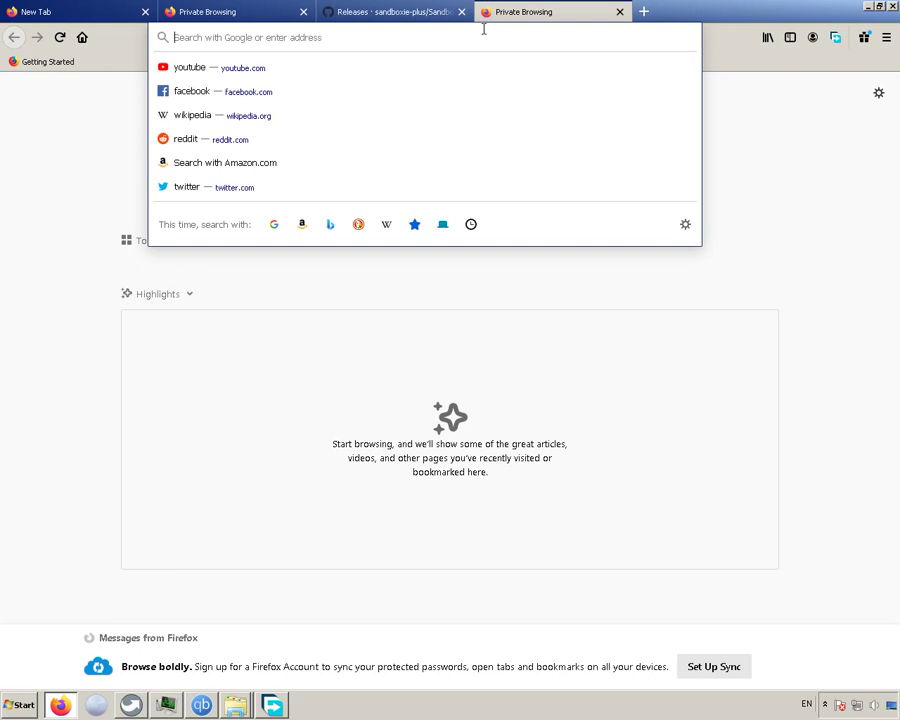
text(brac)
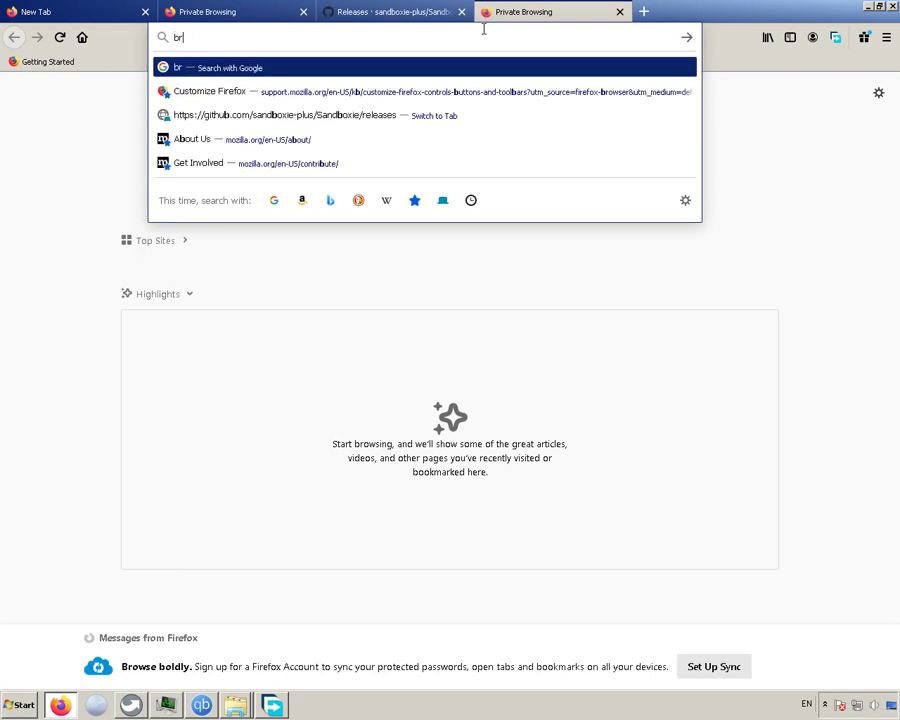
key(BackSpace)
text(ve)
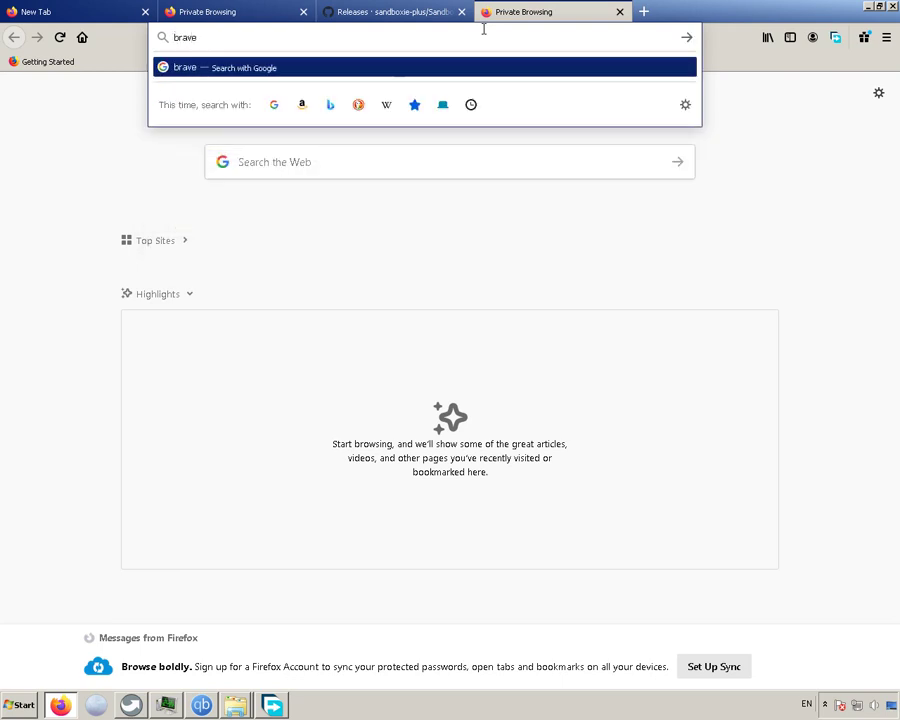
key(Return)
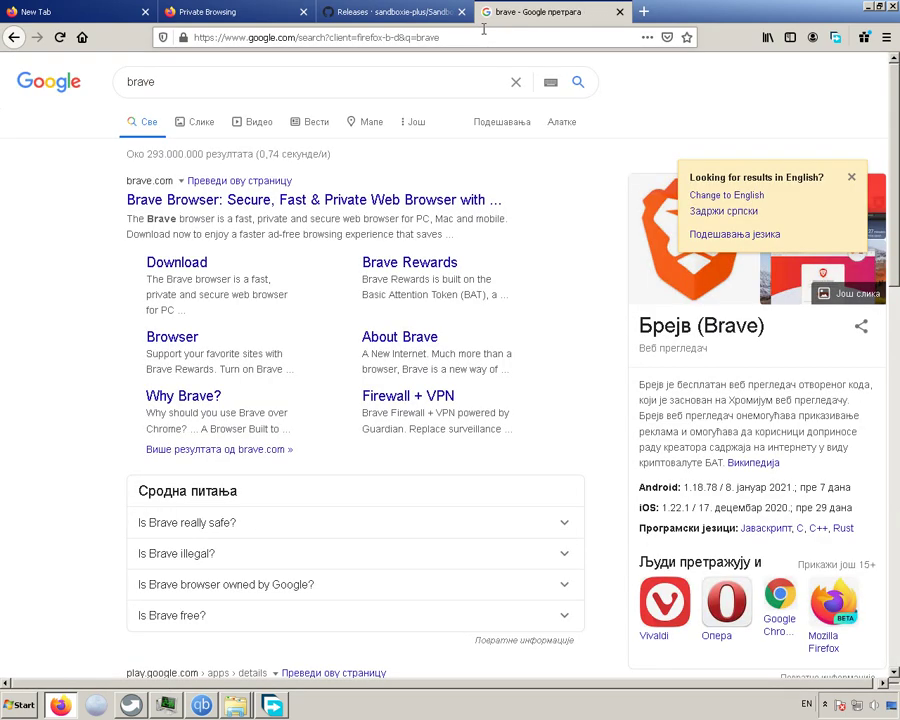
click(186, 261)
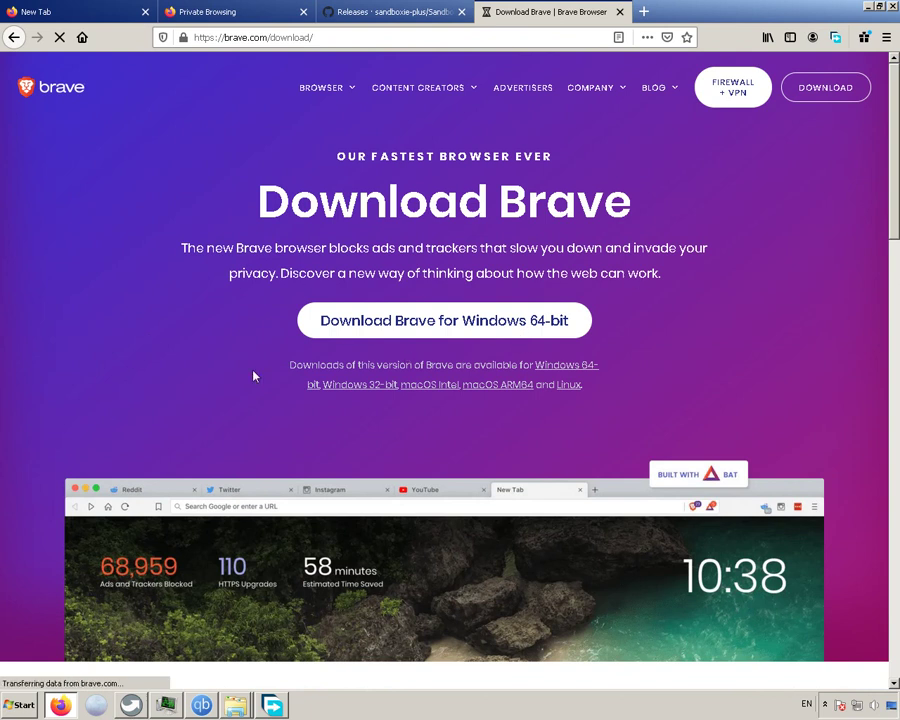
Step: Start the download of BraveBrowserSetup.exe and look through the Brave download page down to the Brave for Mobile section
scroll(255, 410, down, 2)
scroll(250, 405, down, 3)
scroll(250, 390, up, 4)
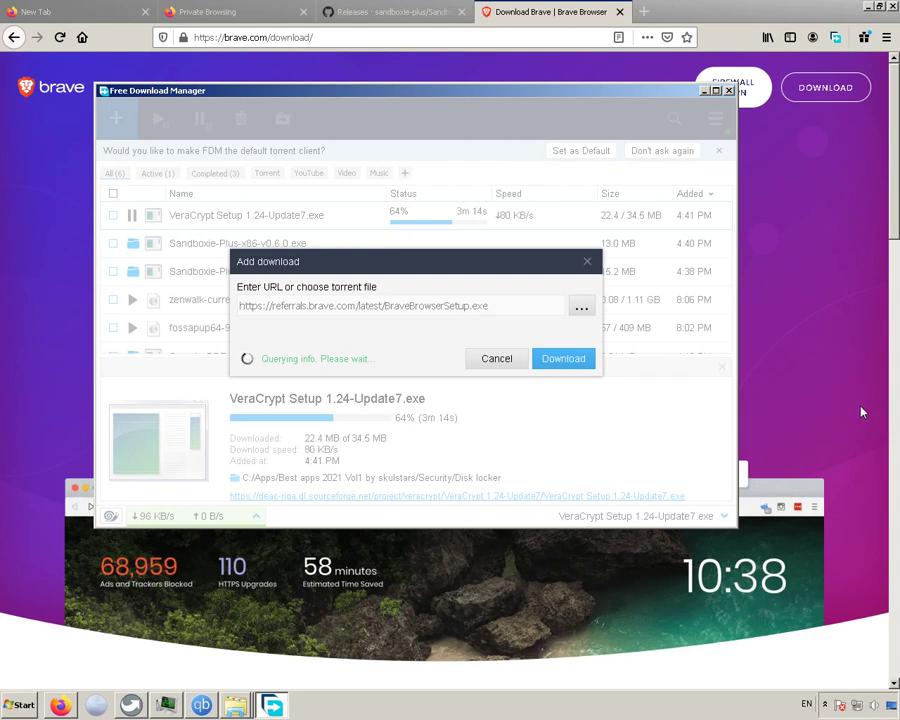
click(800, 390)
scroll(207, 516, down, 4)
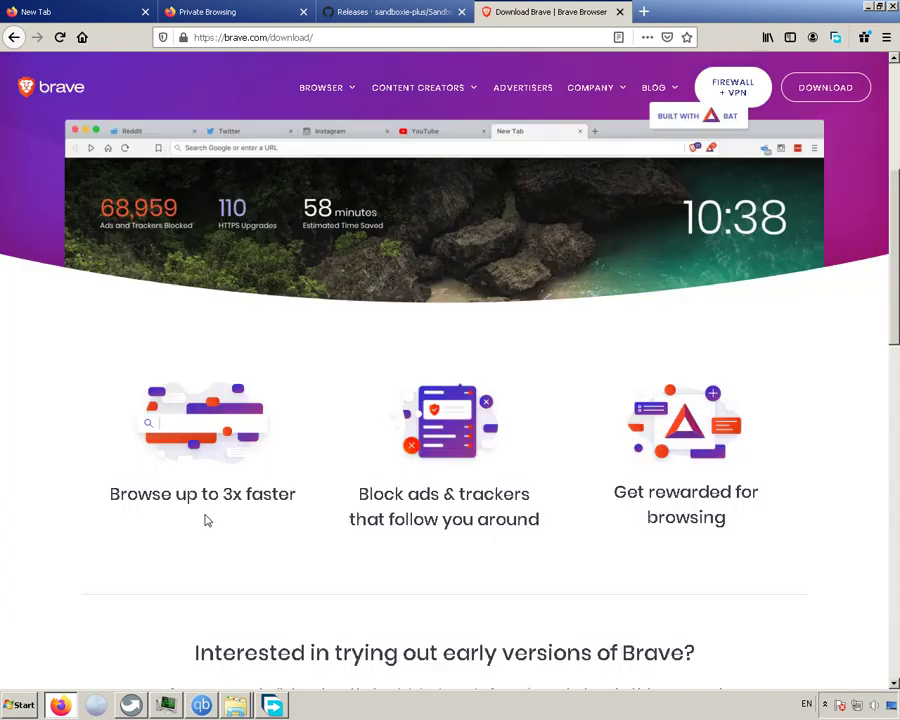
scroll(204, 518, down, 4)
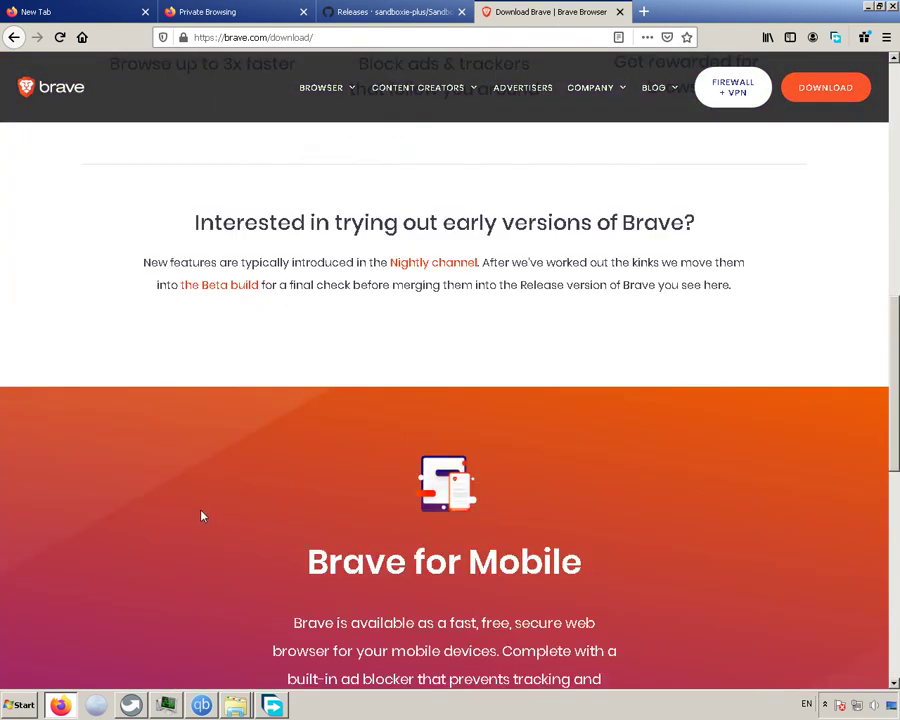
scroll(201, 515, down, 2)
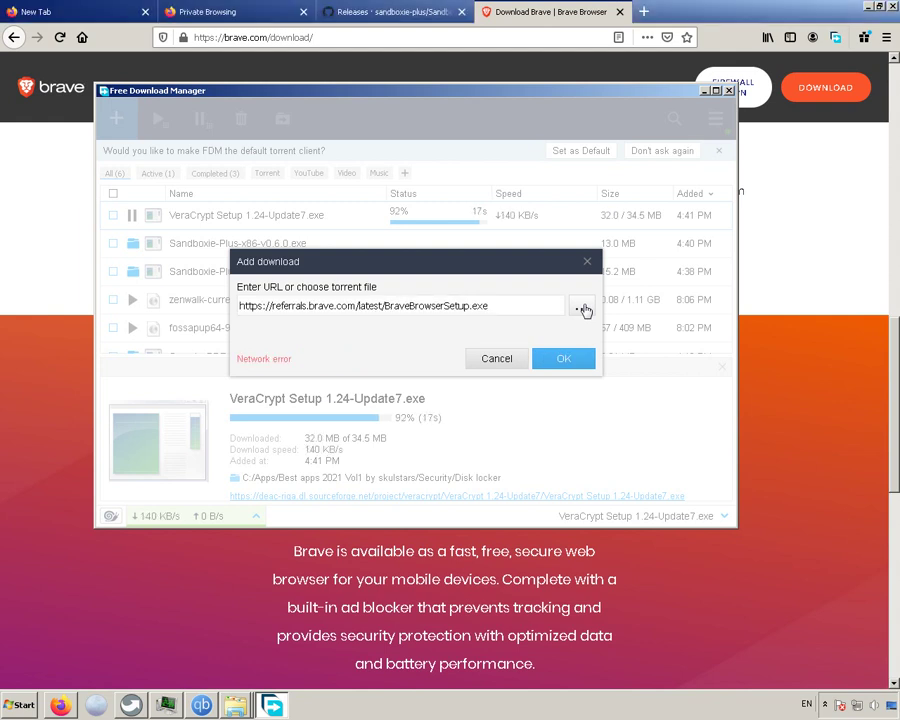
Step: Download BraveBrowserSetup.exe to C:/Apps/Best apps 2021 Vol1 by skulstars/Browser and minimize the download manager
click(582, 308)
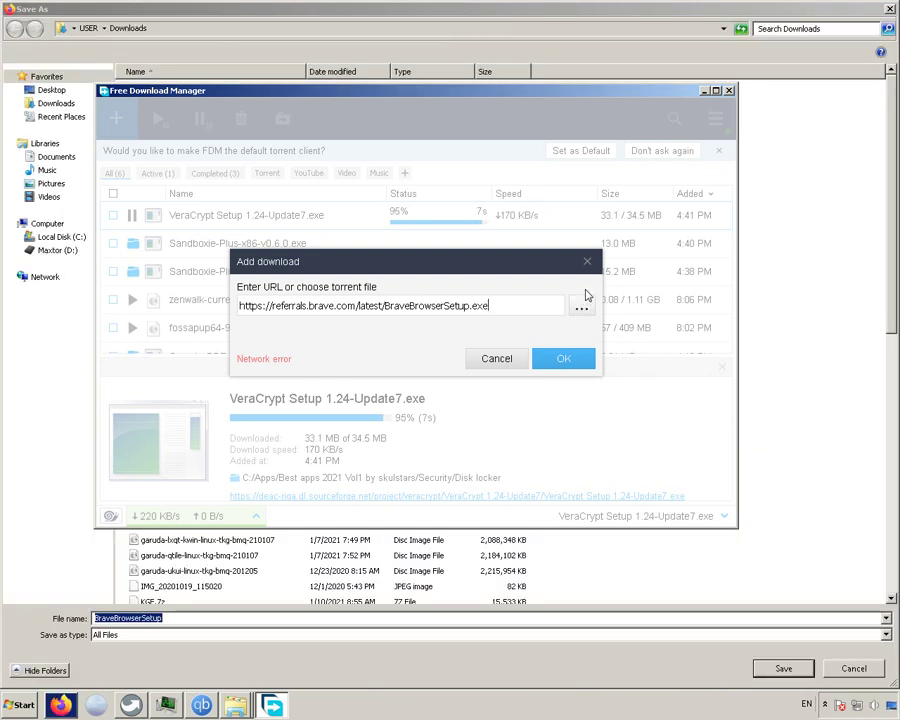
click(891, 9)
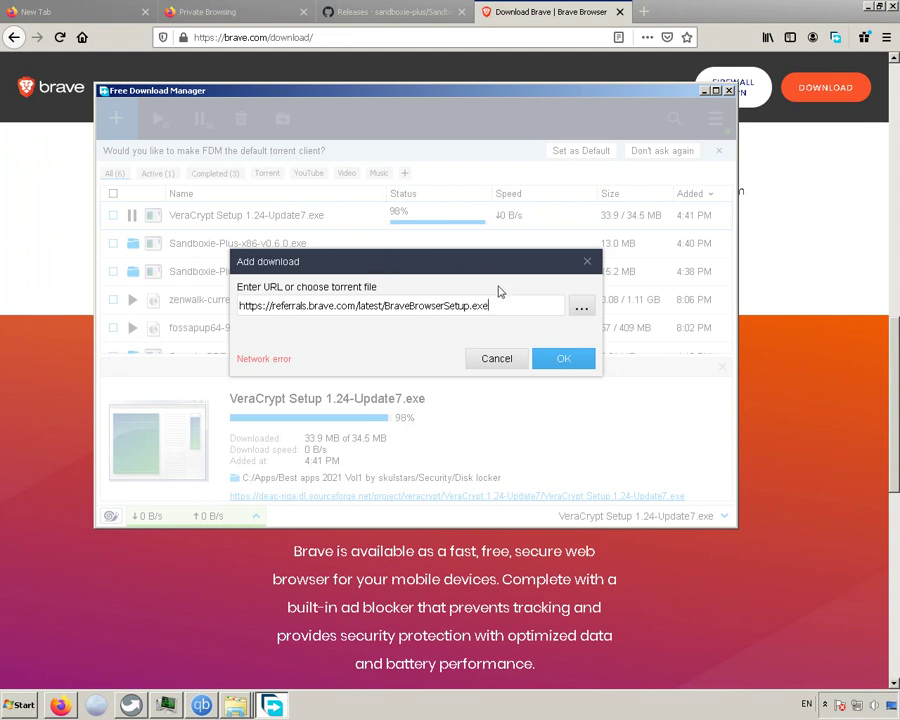
click(560, 361)
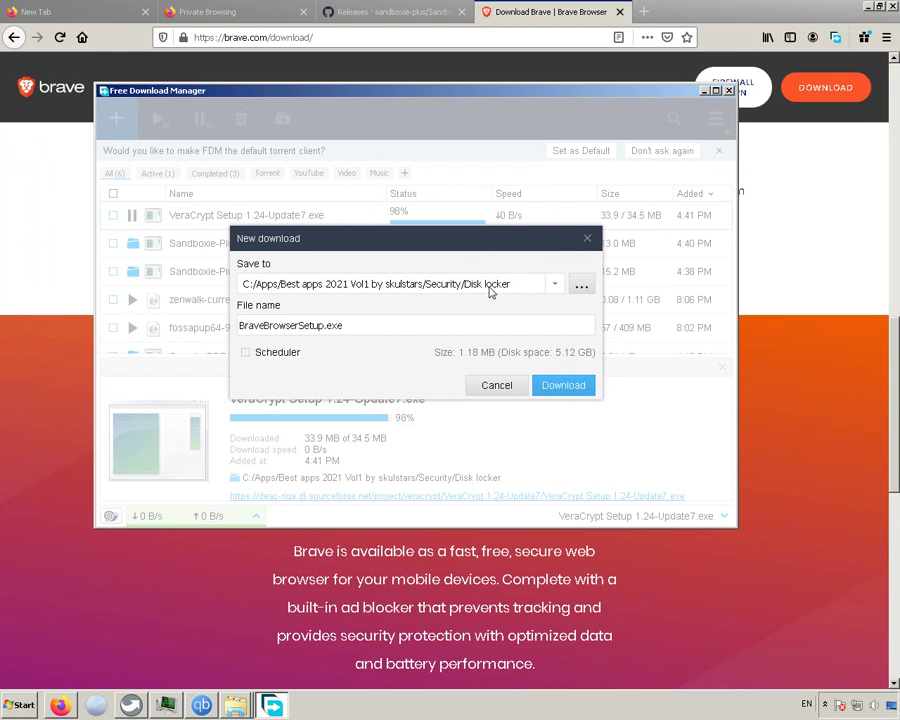
drag(520, 289, 428, 293)
key(BackSpace)
text(Browser)
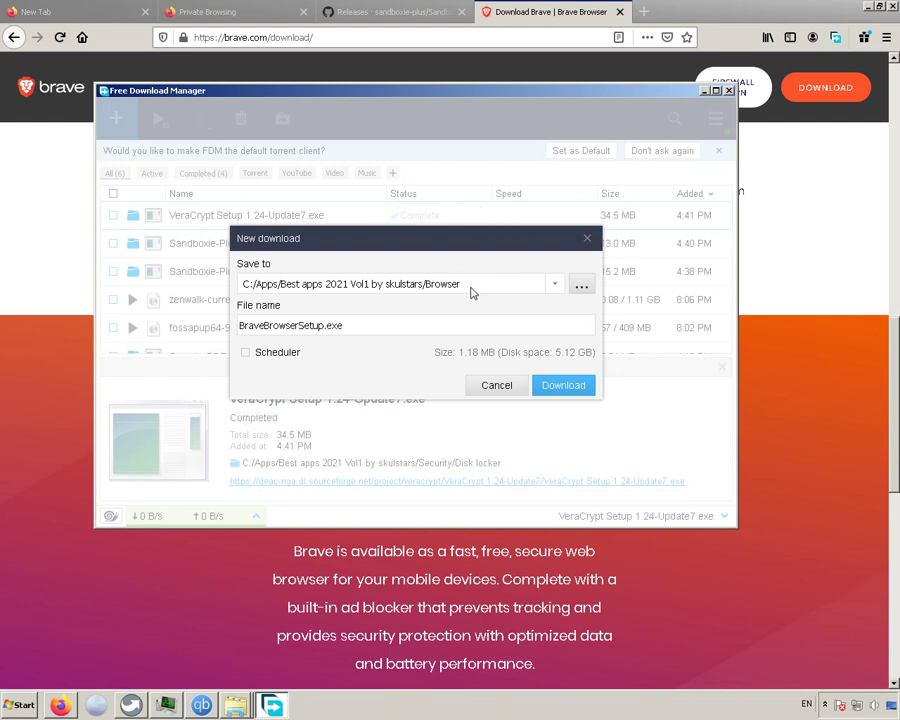
click(566, 392)
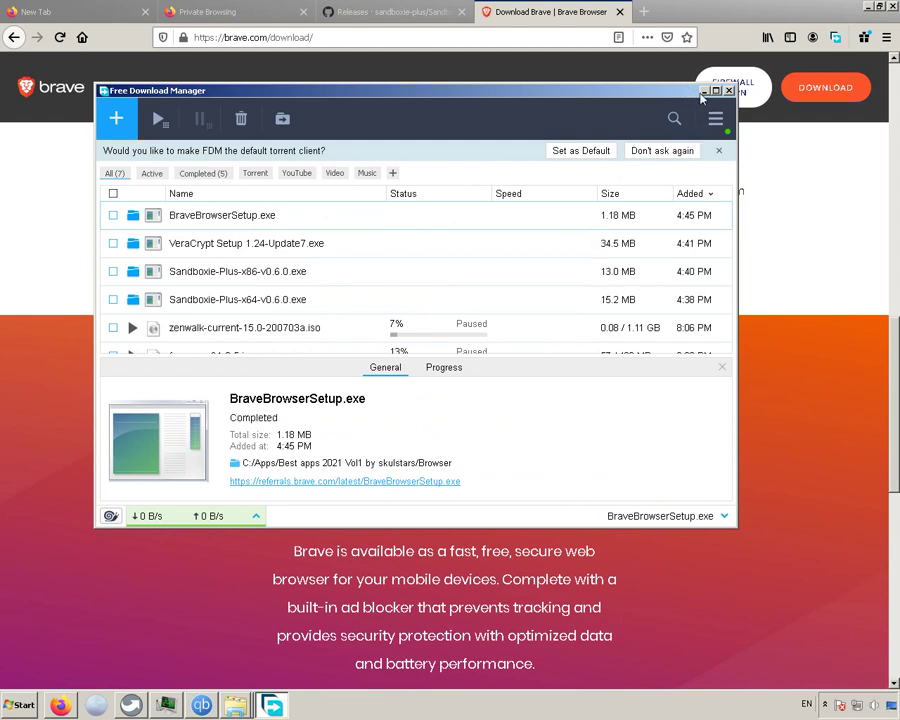
click(704, 90)
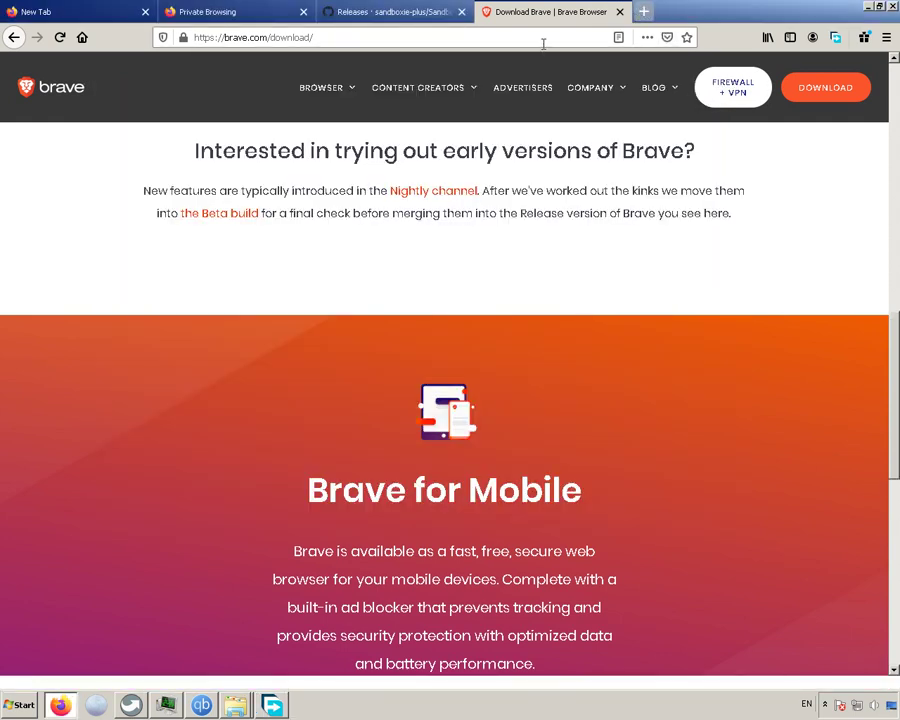
Step: Search the web for "eraser" in a new tab and open the Eraser project page on SourceForge
click(644, 11)
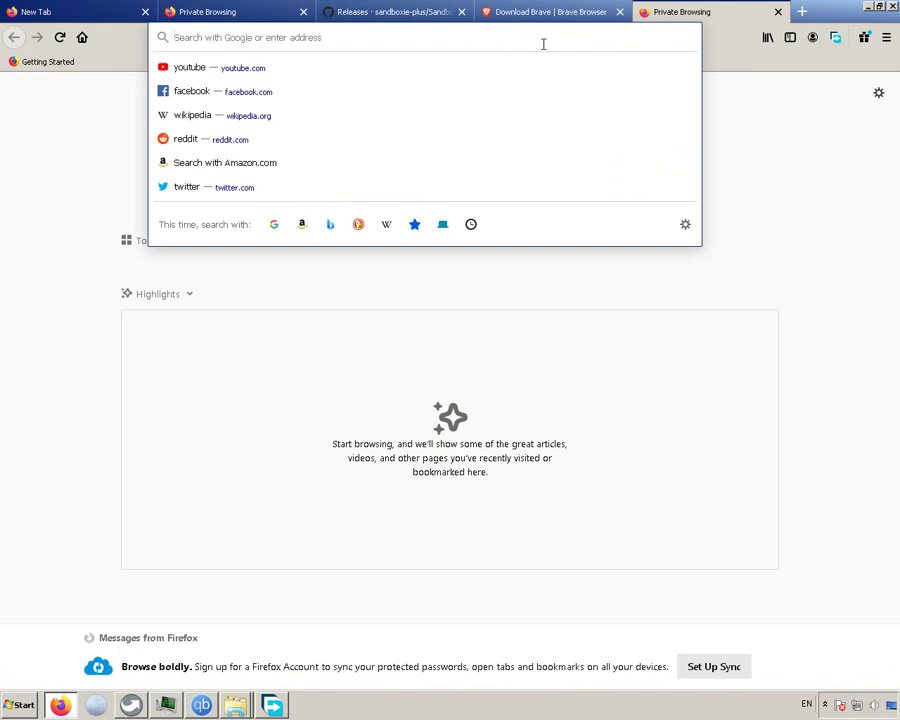
text(eraser)
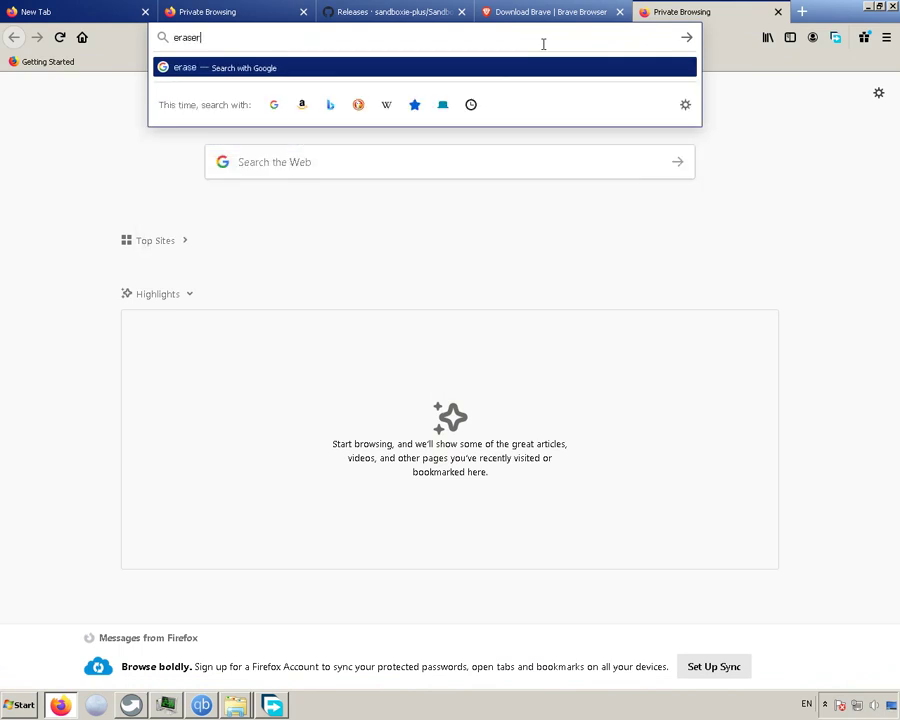
key(Return)
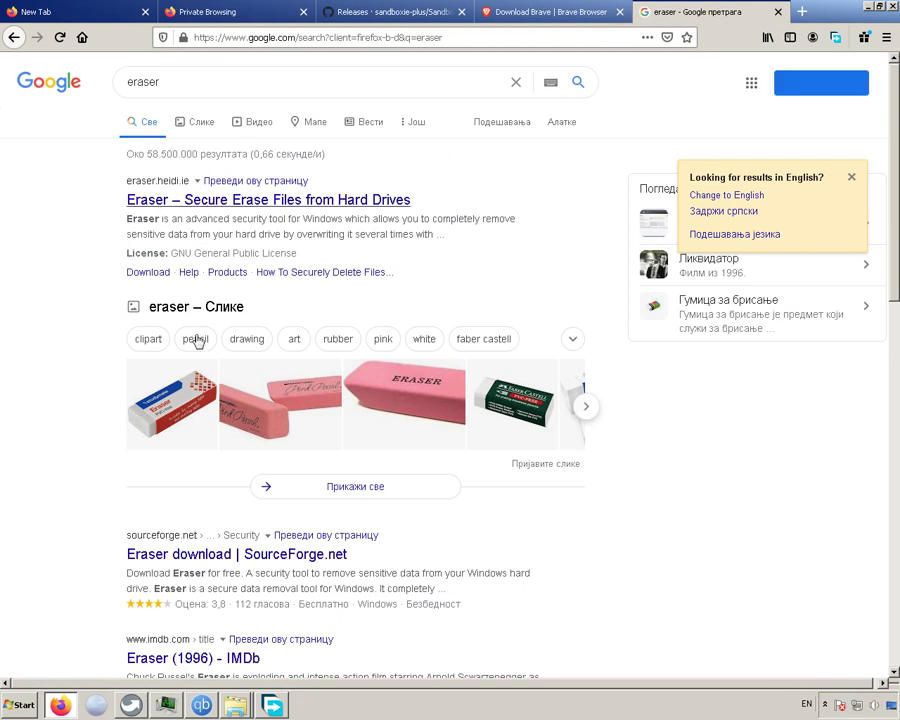
scroll(198, 543, down, 3)
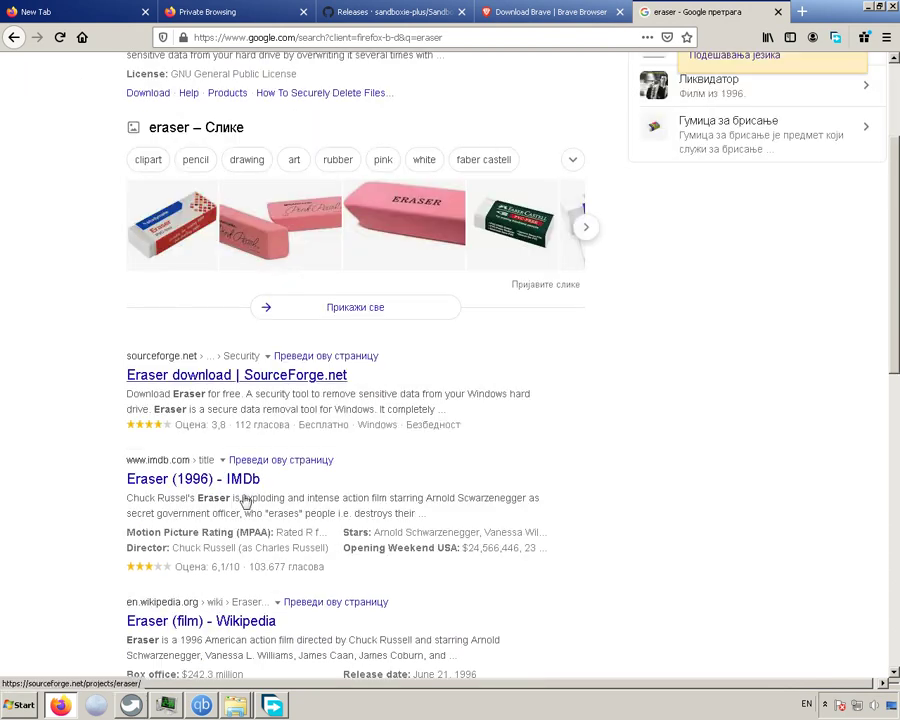
click(251, 385)
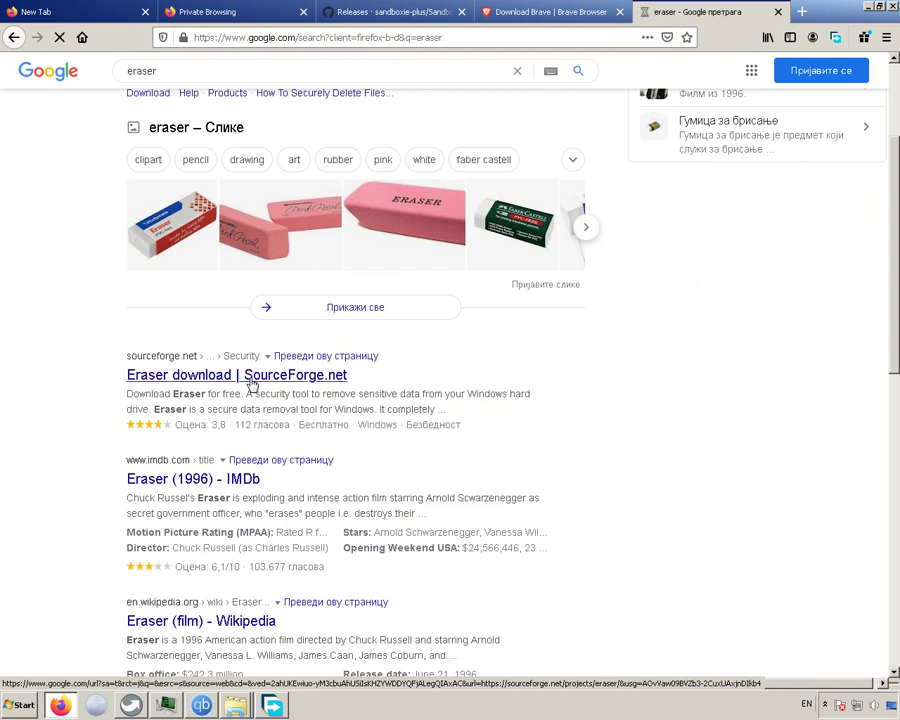
Step: Search the web for "Auslogics boot speed" in a new tab and look over the BoostSpeed 12 page on the Auslogics site
click(800, 14)
click(583, 38)
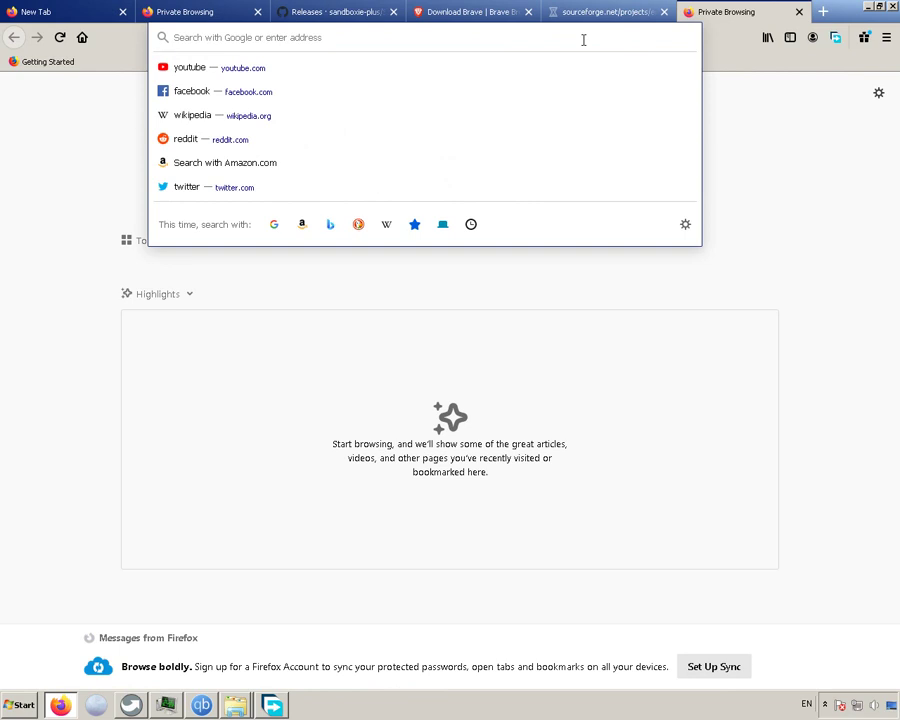
text(Auslo)
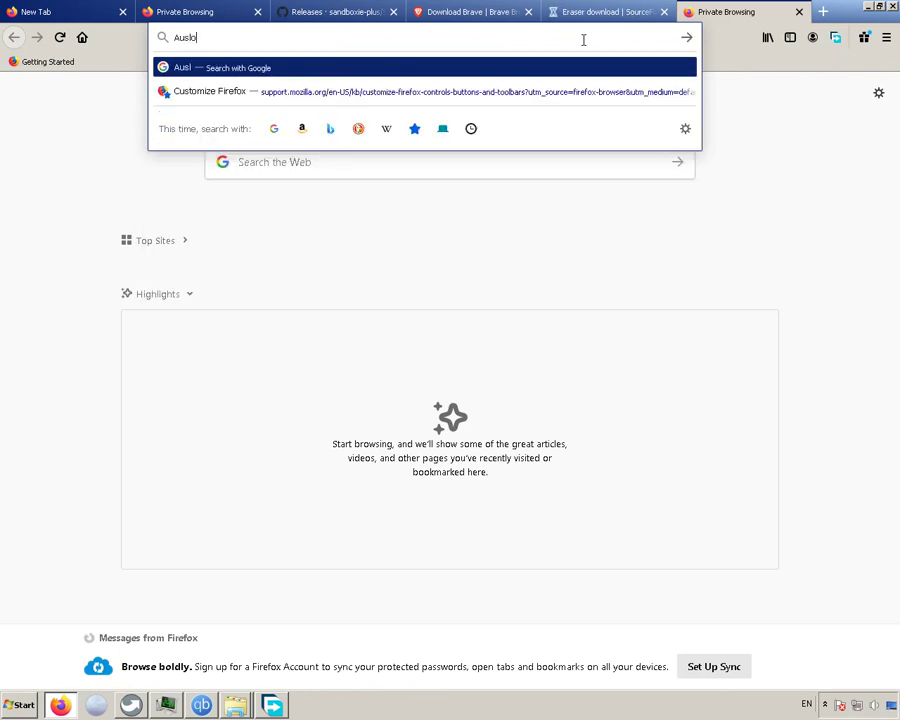
text(gics b)
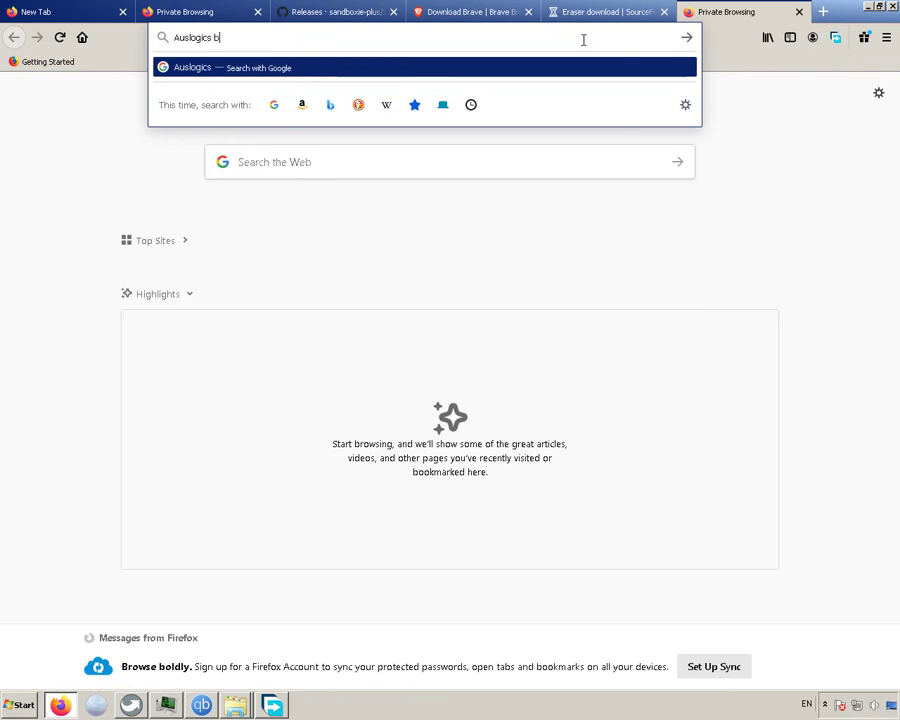
text(oot sp)
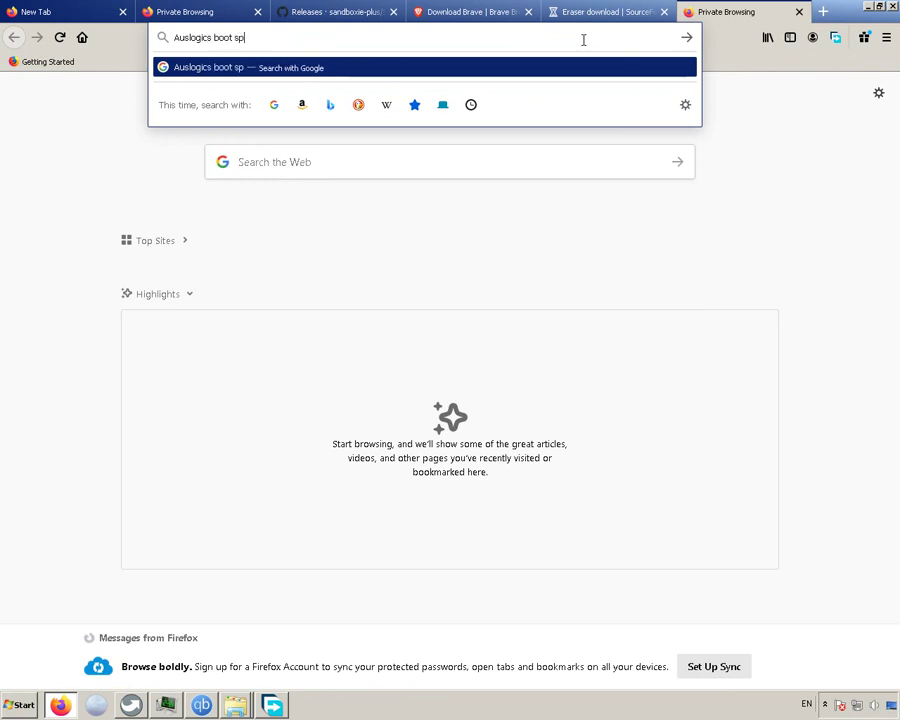
text(eed)
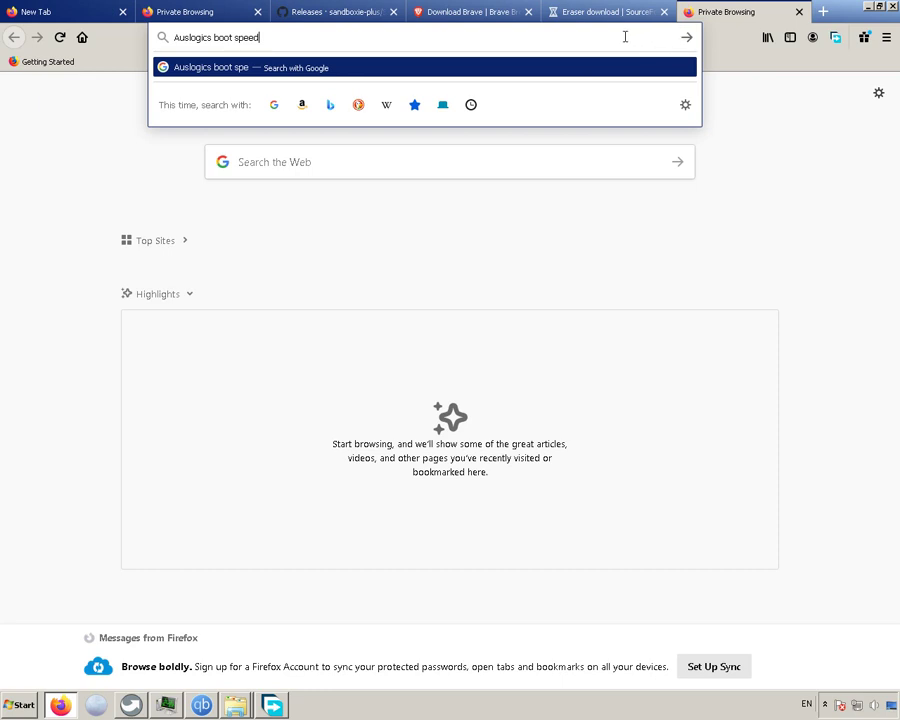
key(Return)
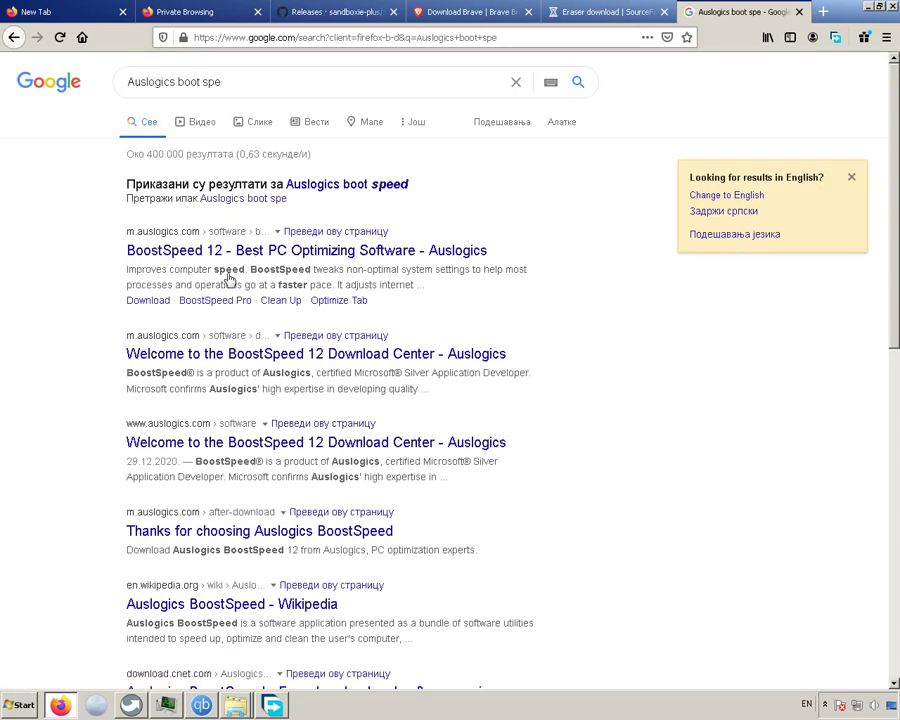
click(249, 255)
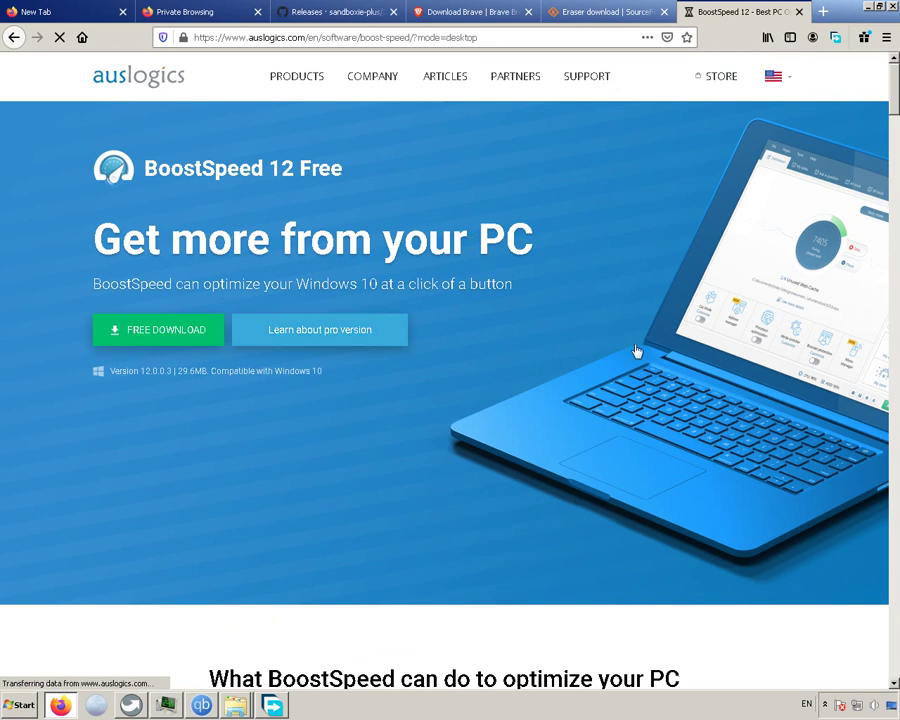
scroll(548, 367, down, 1)
scroll(548, 367, down, 10)
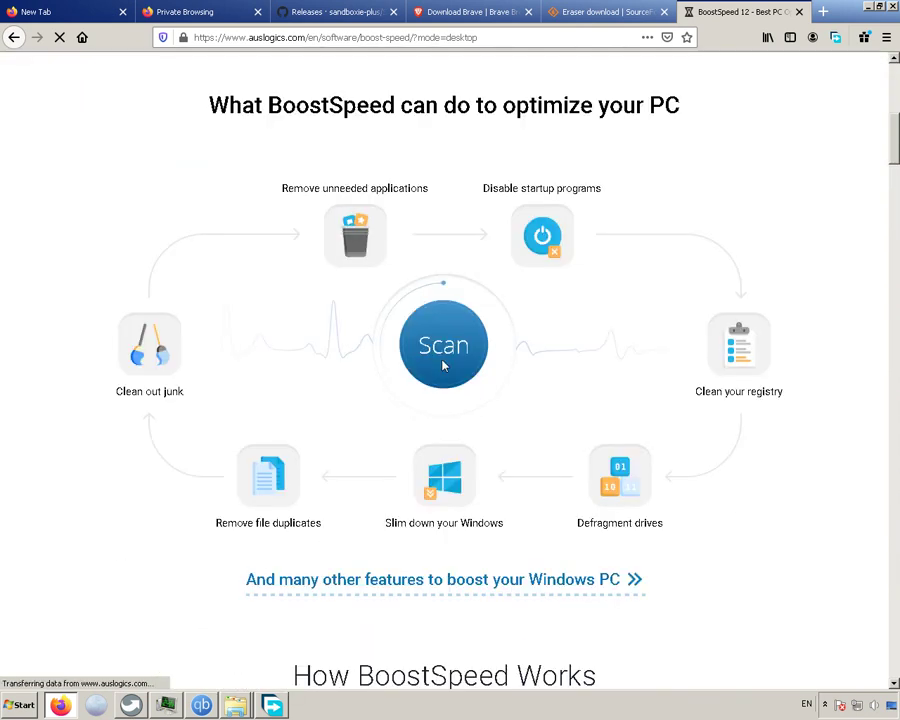
scroll(440, 366, down, 3)
scroll(440, 366, up, 10)
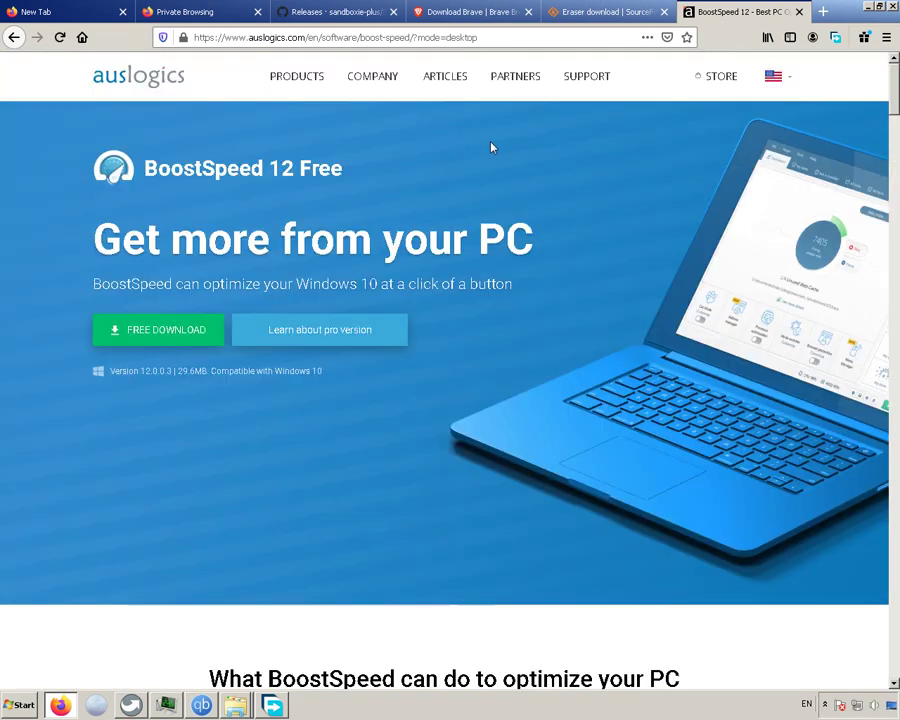
Step: Download Eraser 6.2.0.2991.exe from SourceForge to C:/Apps/Best apps 2021 Vol1 by skulstars/Security/HDD Eraser and minimize the download manager
click(582, 16)
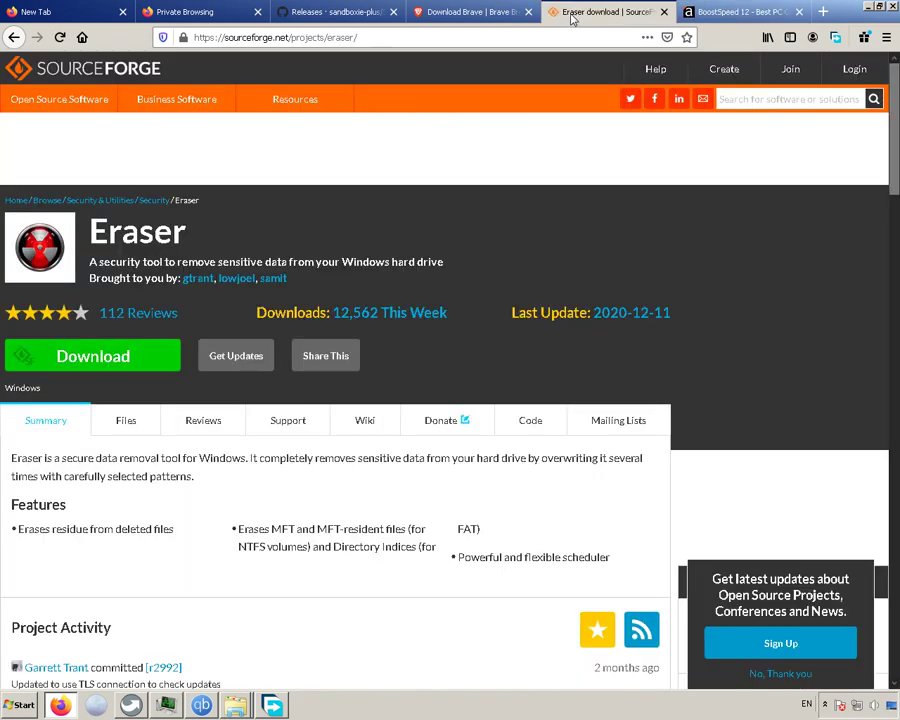
click(117, 362)
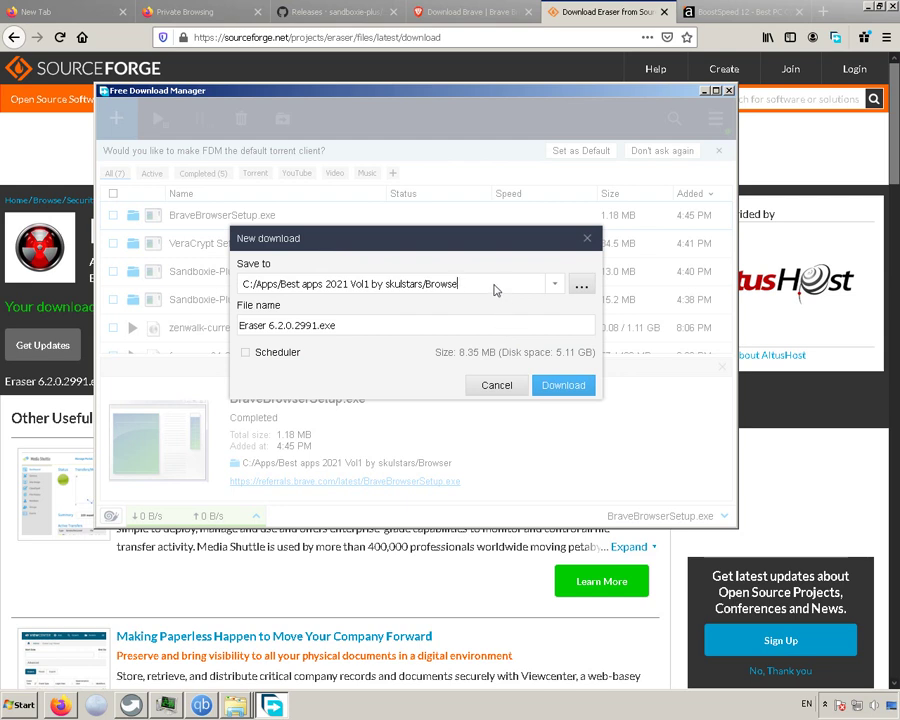
click(554, 285)
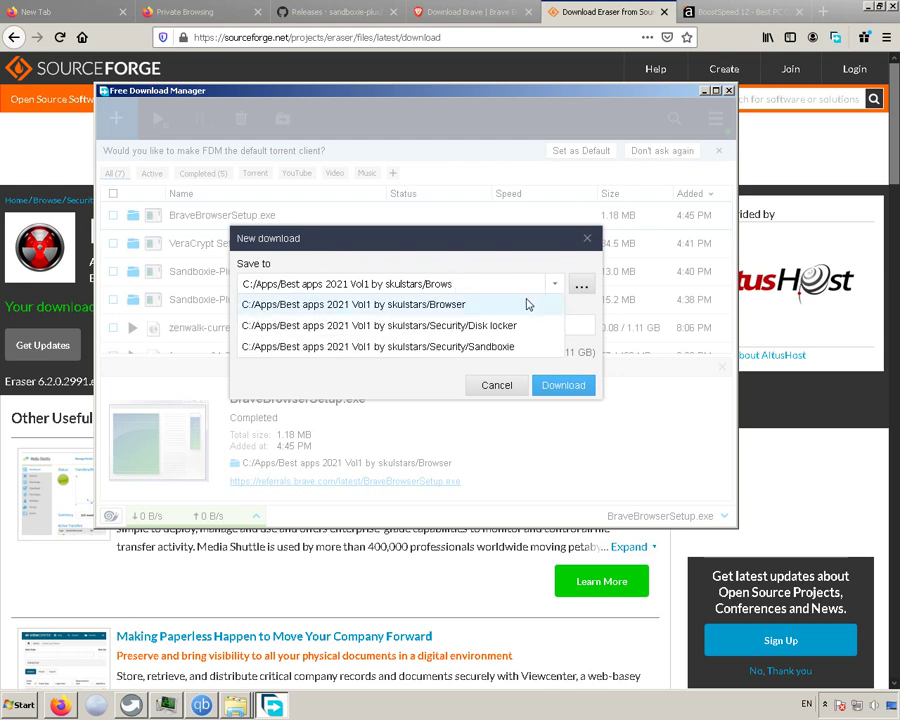
click(494, 347)
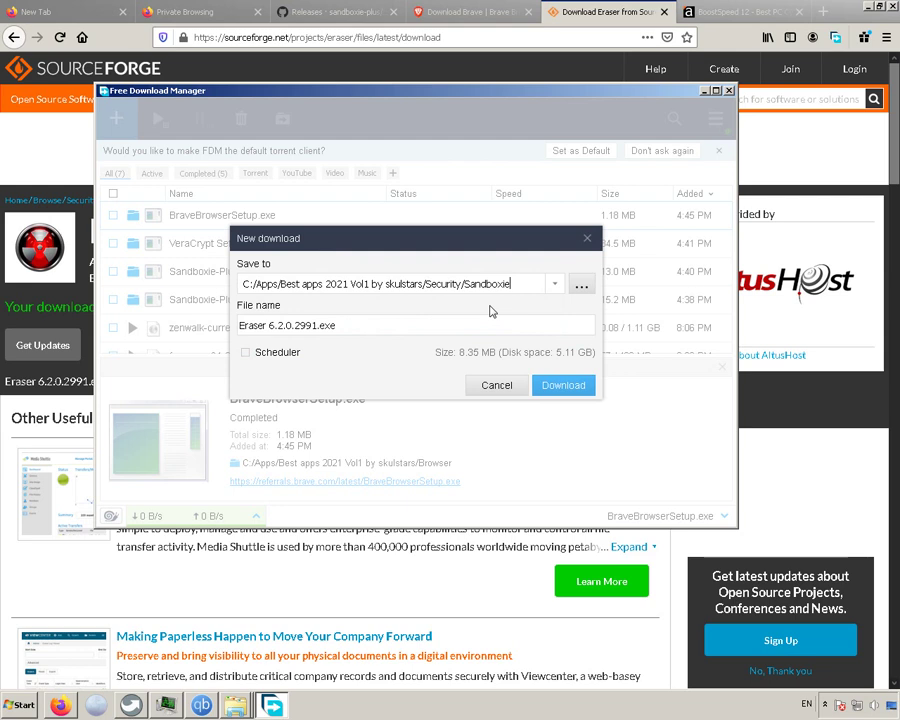
drag(515, 291, 472, 286)
key(BackSpace)
text(HDD)
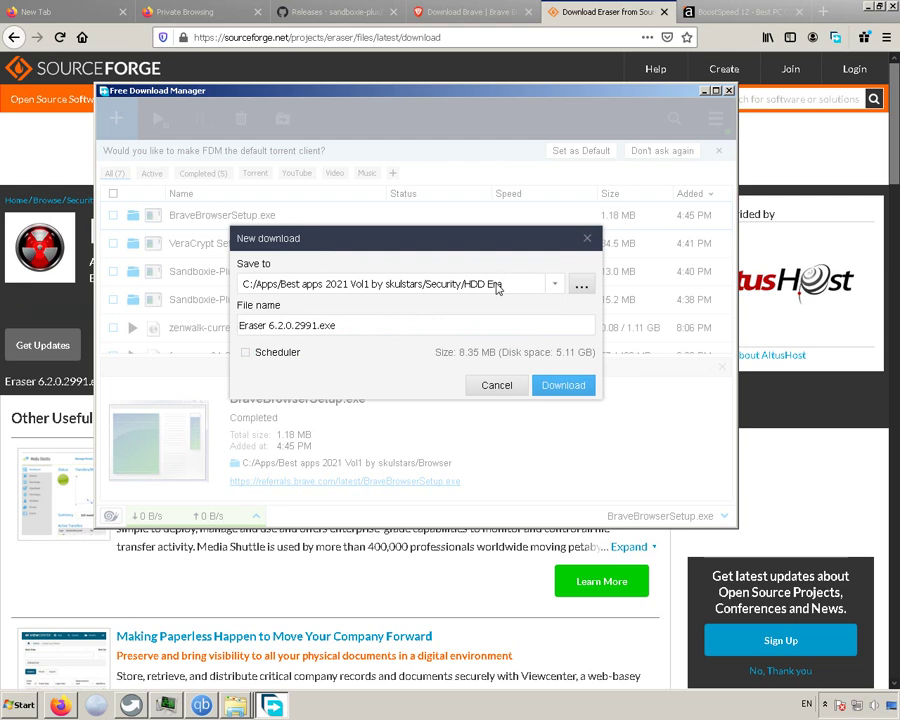
text(er)
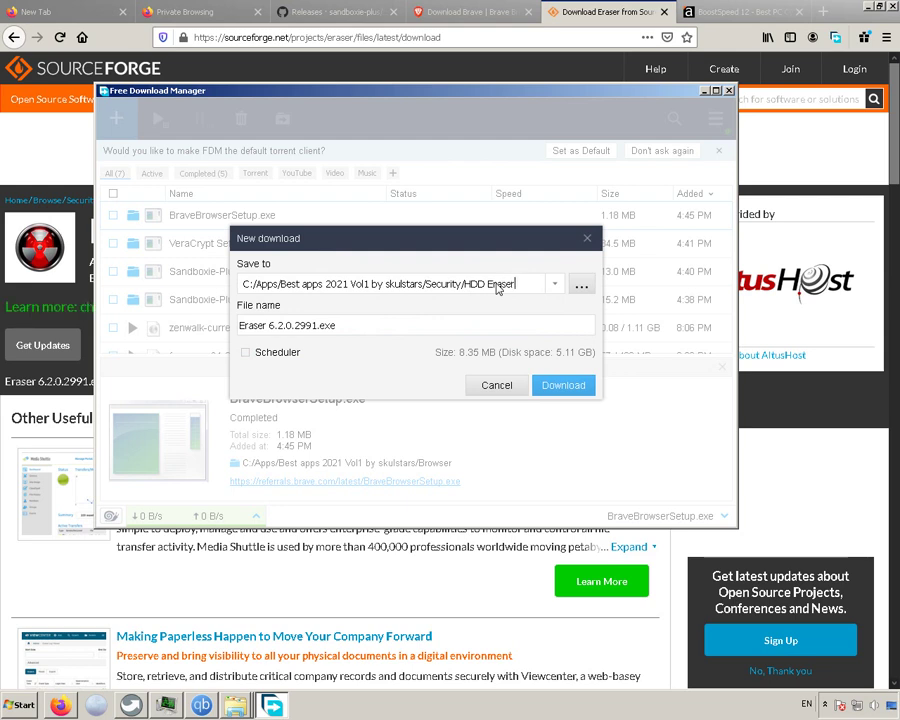
click(560, 385)
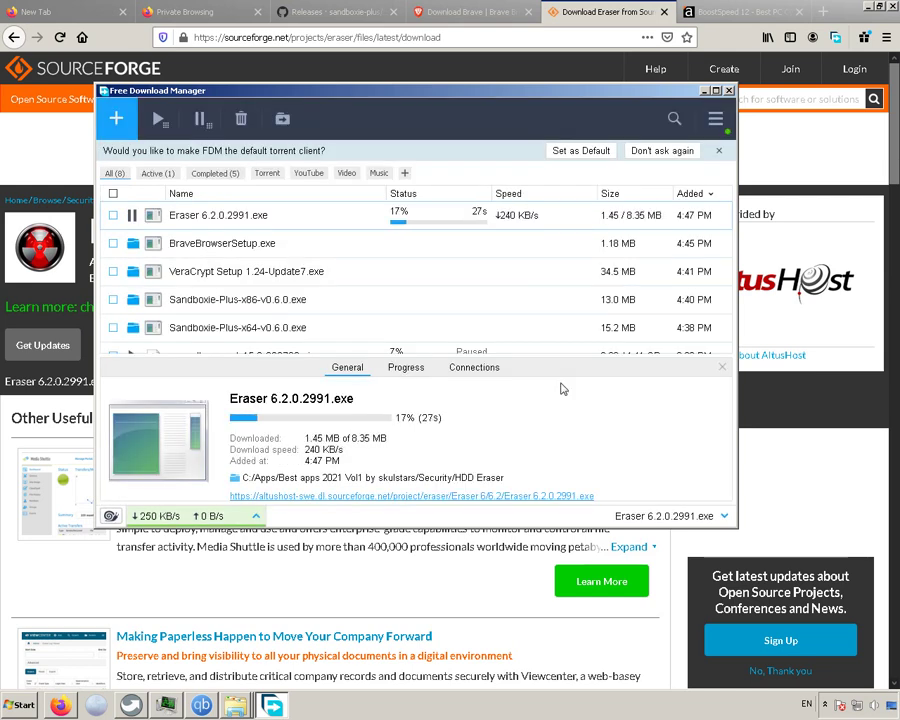
click(704, 91)
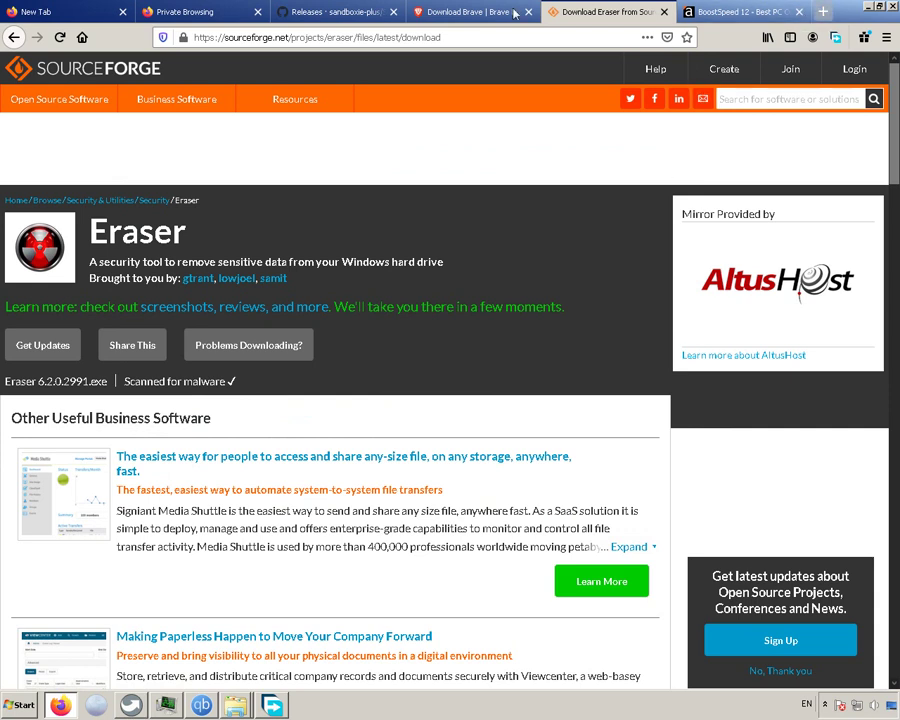
Step: Search the web for "klite codec pack mega" in a new tab and open the K-Lite Codec Pack Mega download page on Codec Guide
key(ctrl+t)
click(469, 34)
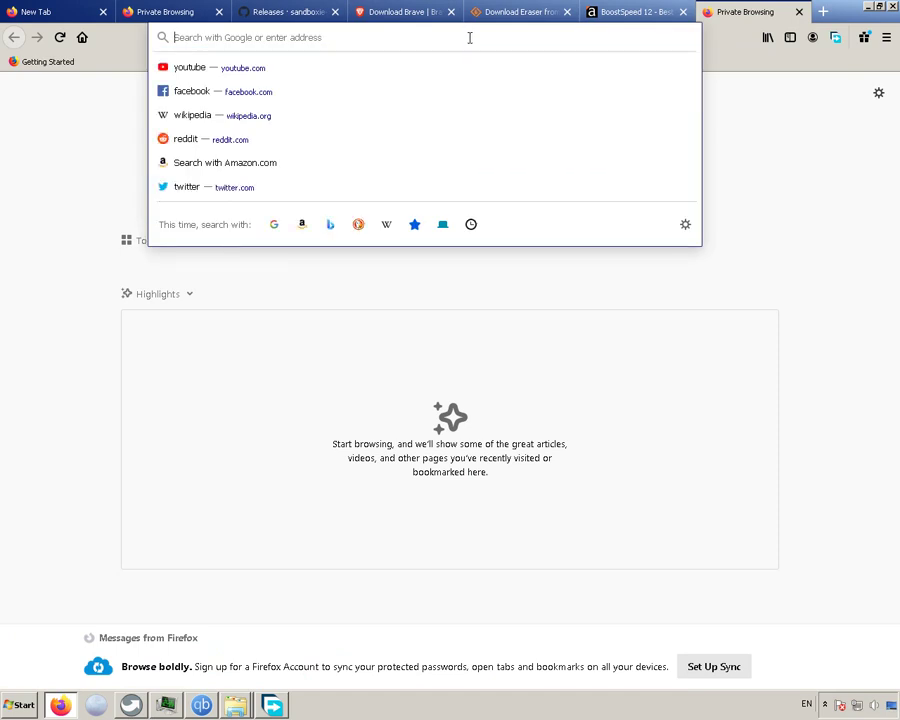
text(kl)
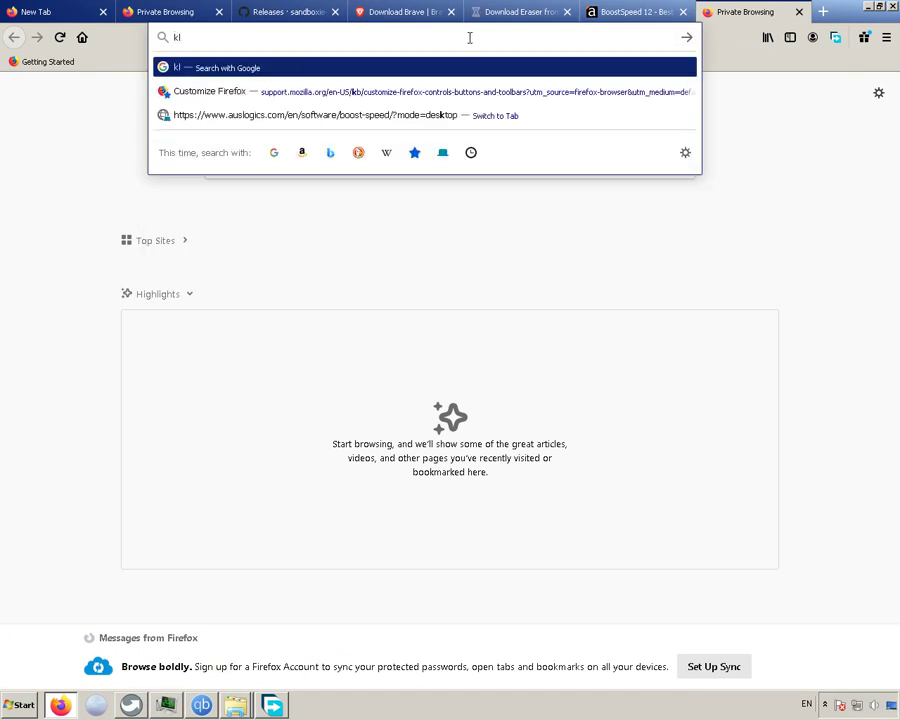
text(ite cod)
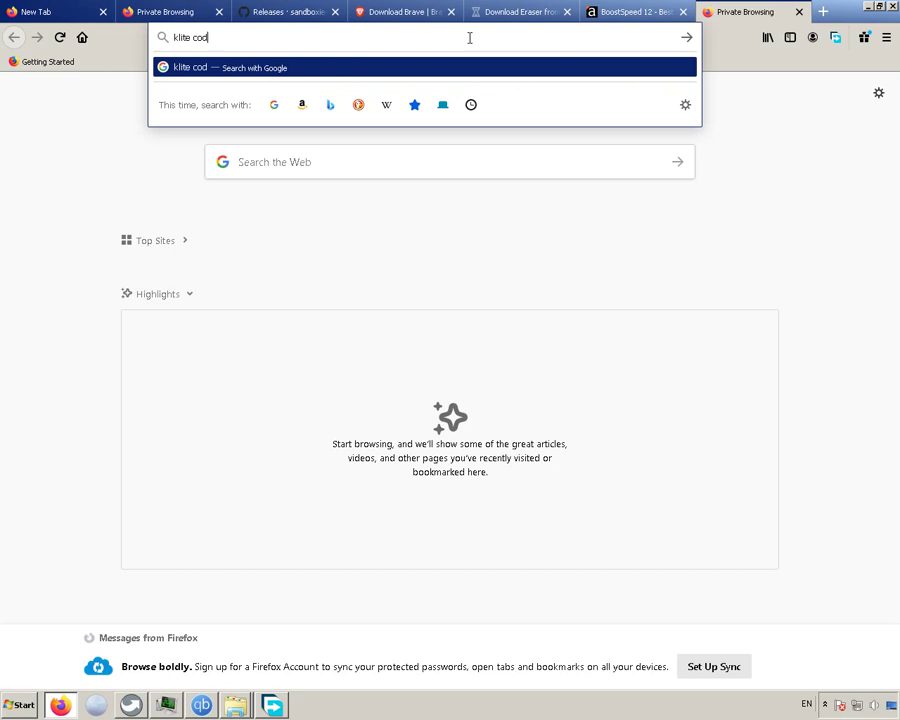
text(ec pack mega)
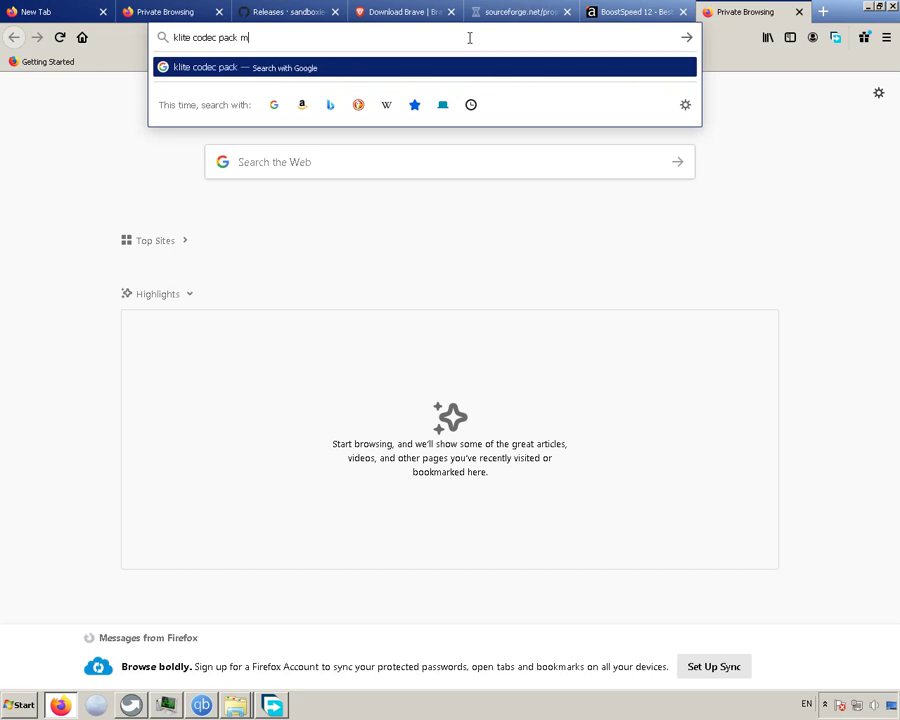
key(Return)
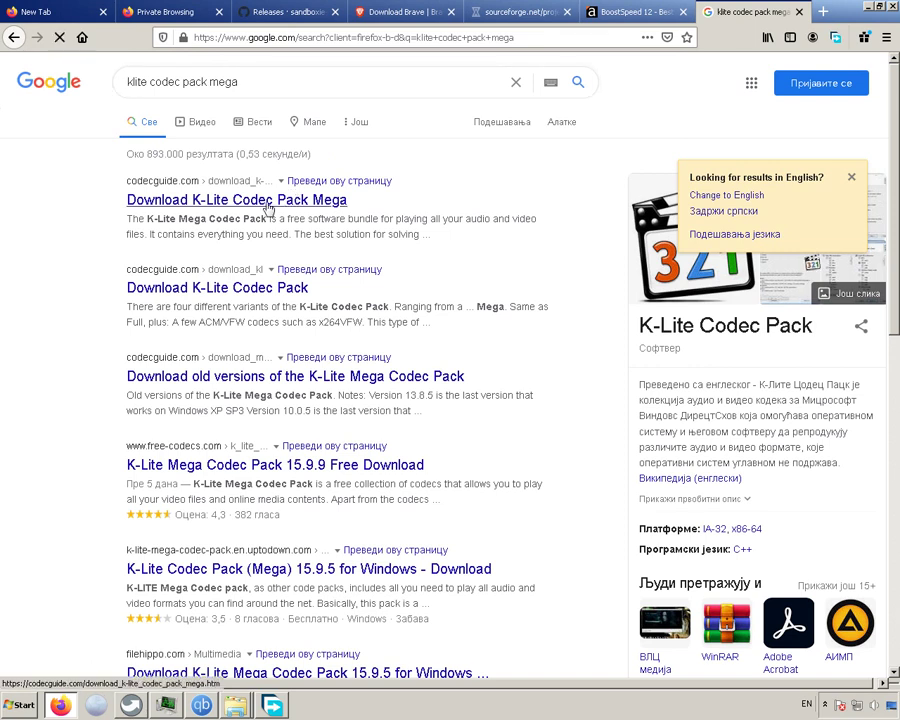
click(265, 204)
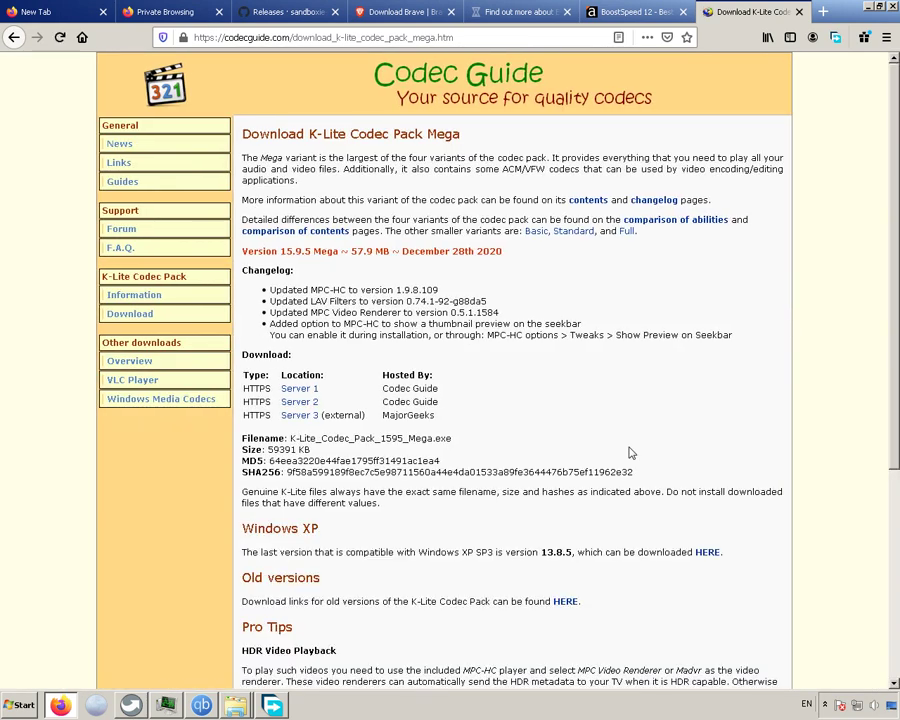
Step: Download K-Lite_Codec_Pack_1595_Mega.exe from Server 2 to C:/Apps/Best apps 2021 Vol1 by skulstars/Player and minimize the download manager
click(306, 403)
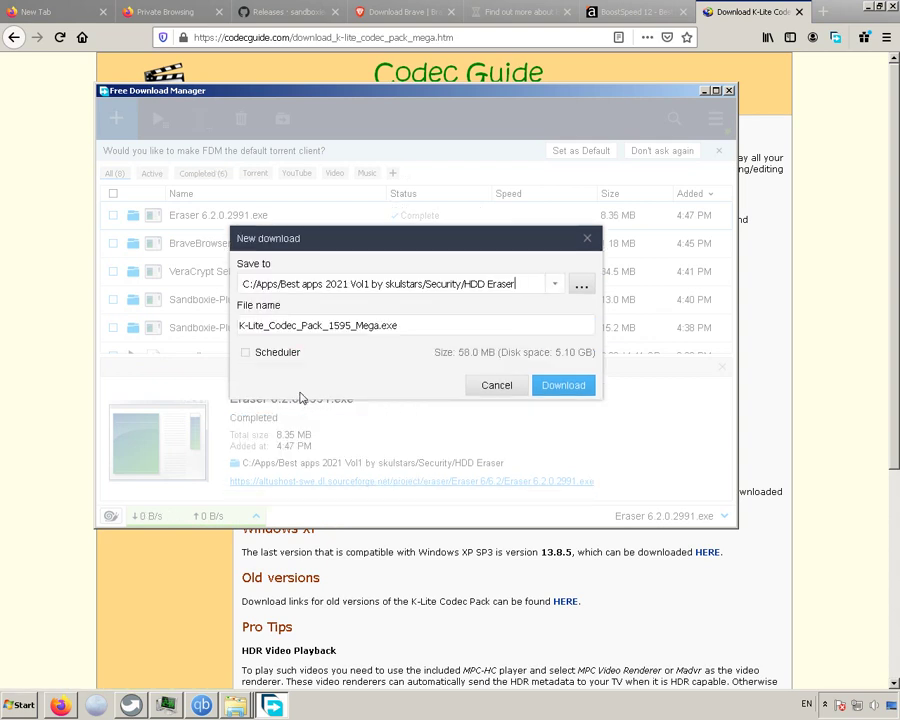
drag(529, 286, 434, 288)
key(BackSpace)
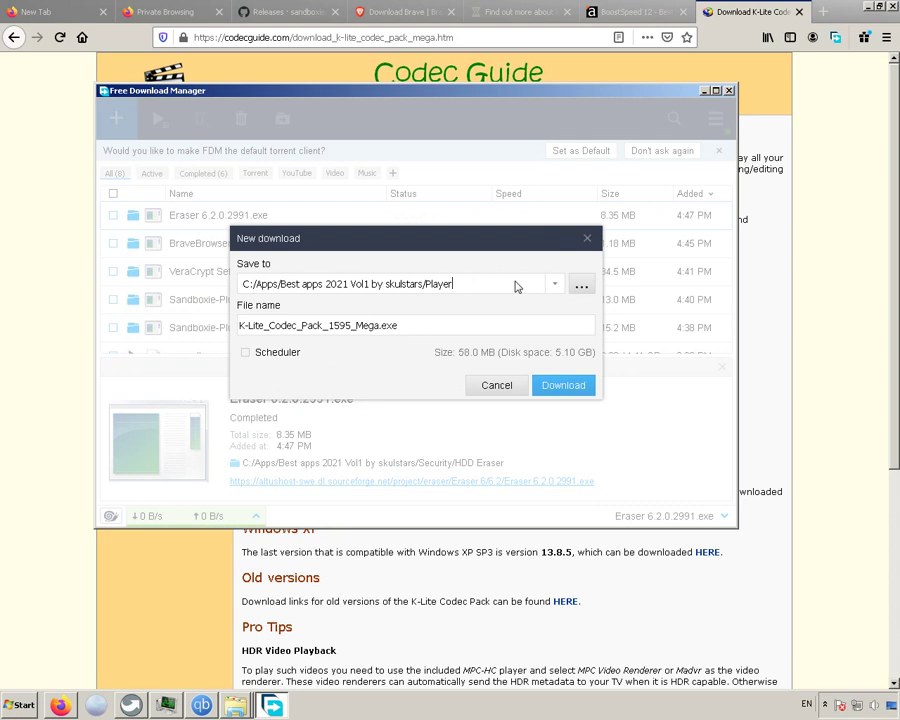
click(561, 387)
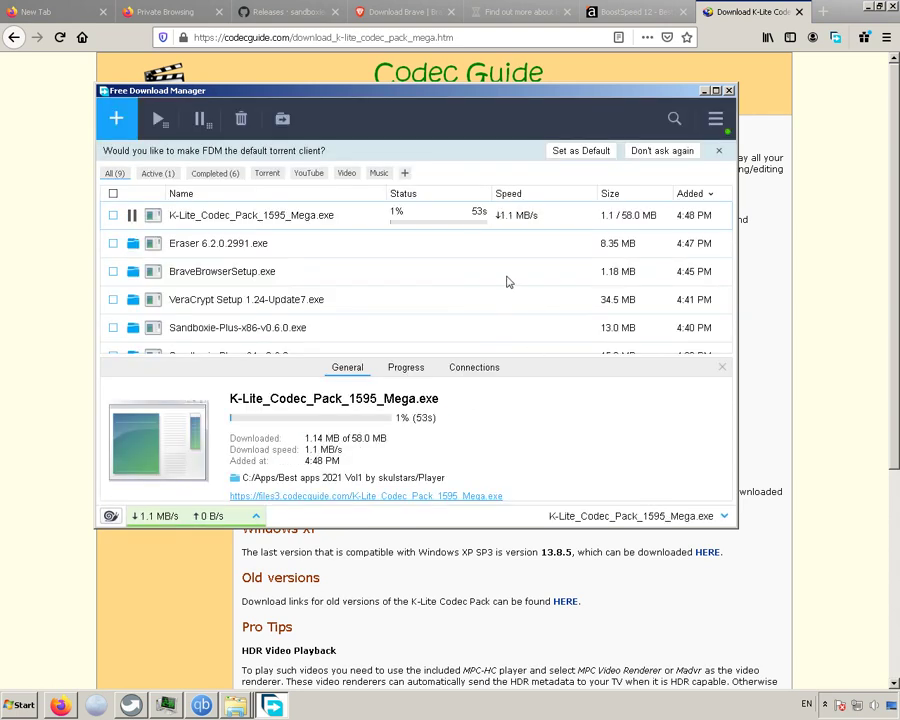
click(703, 90)
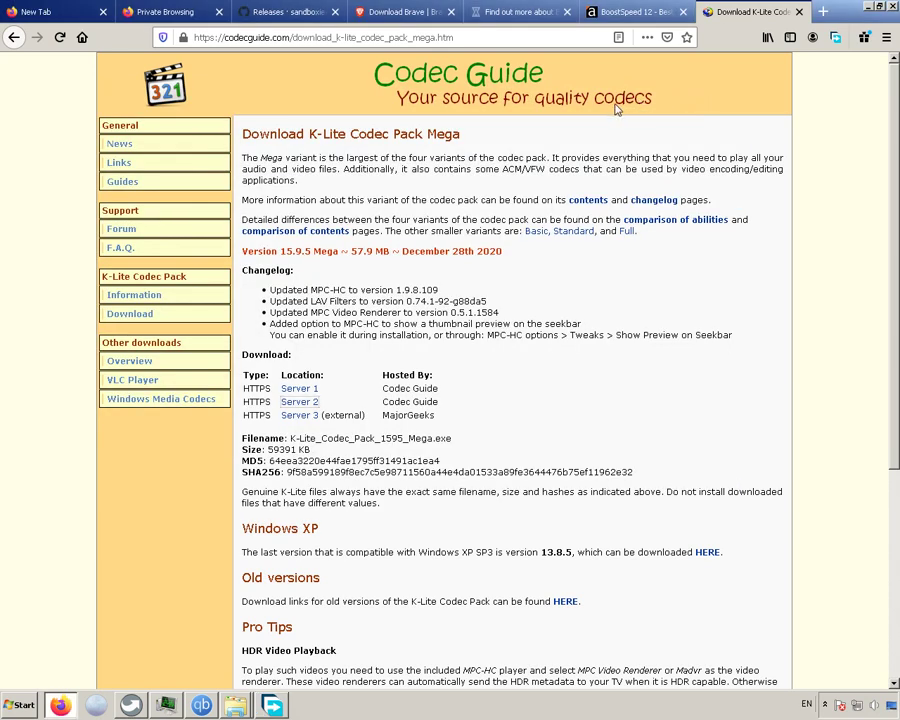
Step: Return to the open BoostSpeed 12 page and dismiss its Weekend Special offer
scroll(691, 249, down, 5)
scroll(683, 247, up, 5)
click(630, 13)
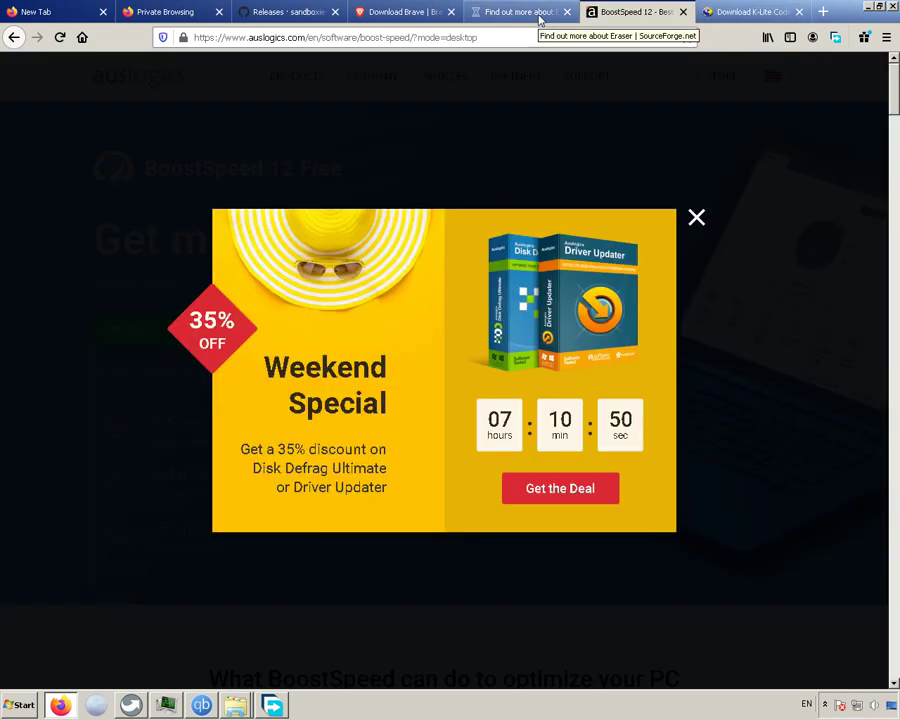
click(697, 218)
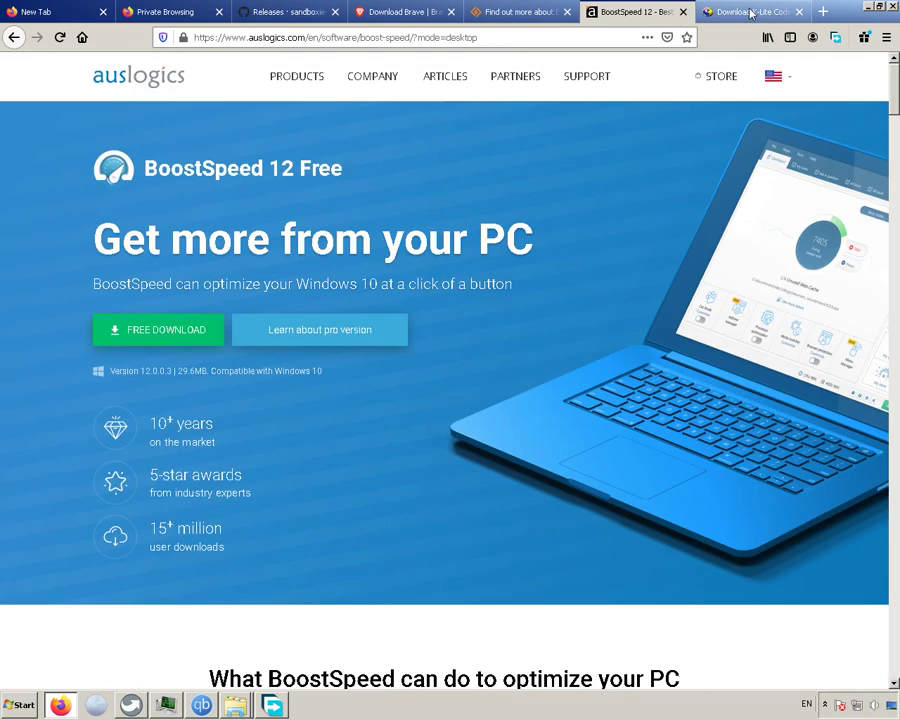
Step: Search the web for "sumatra" in a new tab and open the download page of the Sumatra PDF site
click(760, 12)
click(821, 12)
click(539, 32)
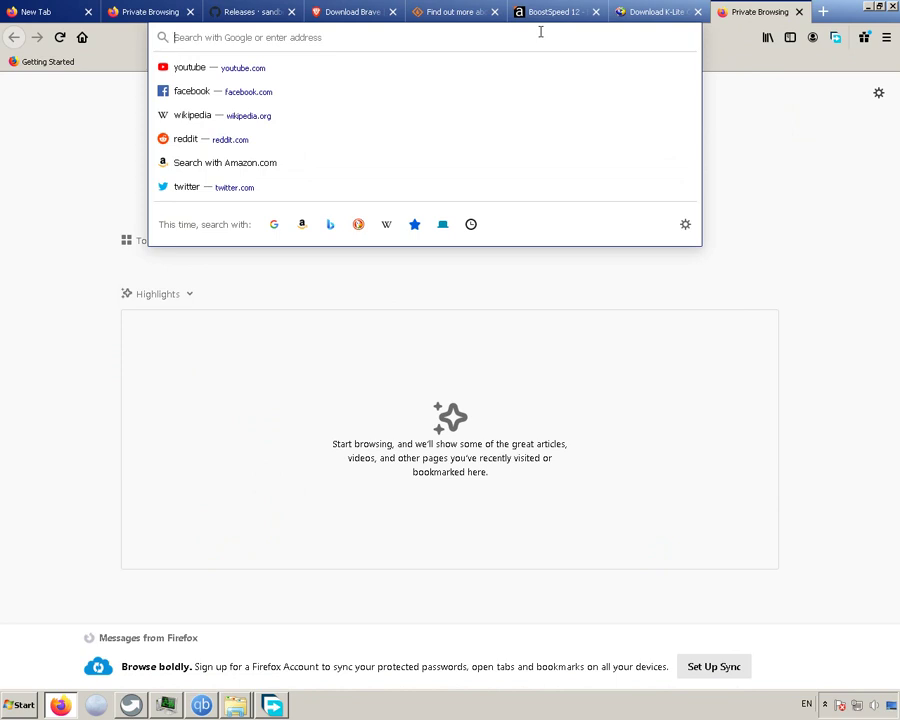
text(sumatra)
key(Return)
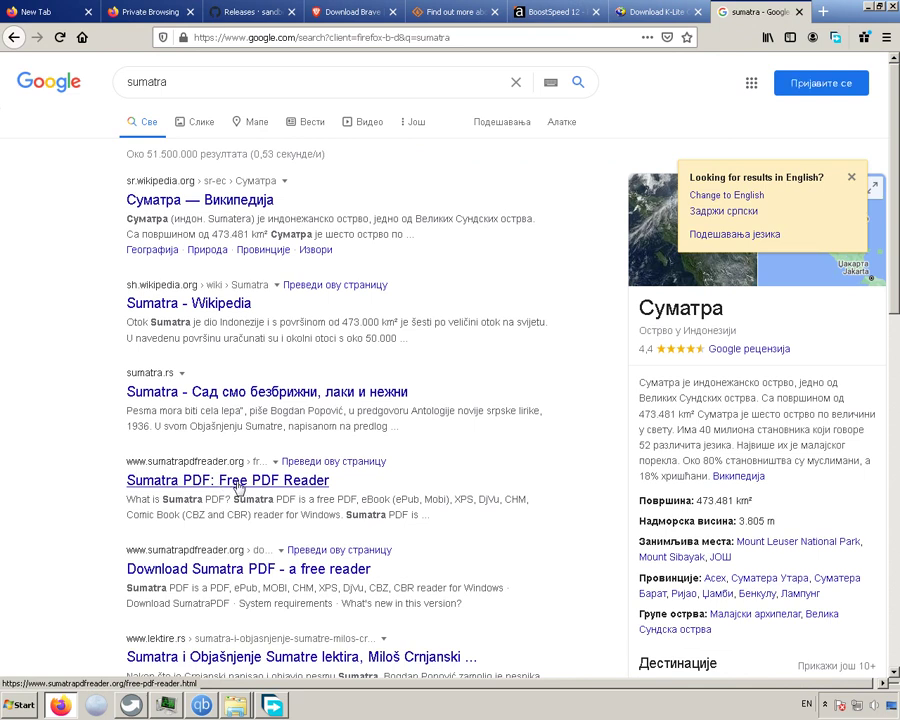
click(238, 487)
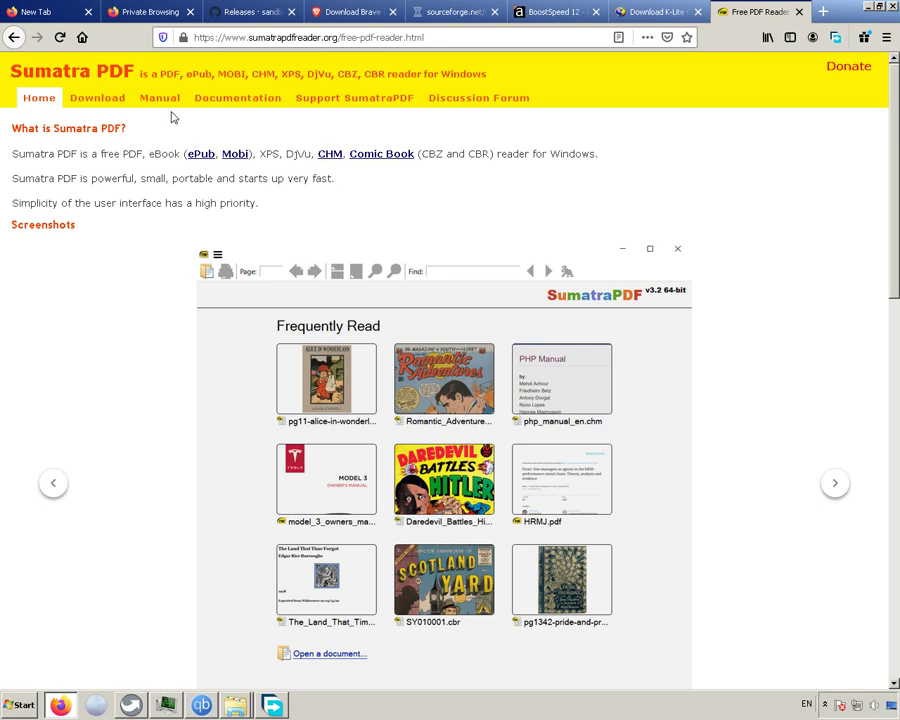
click(100, 106)
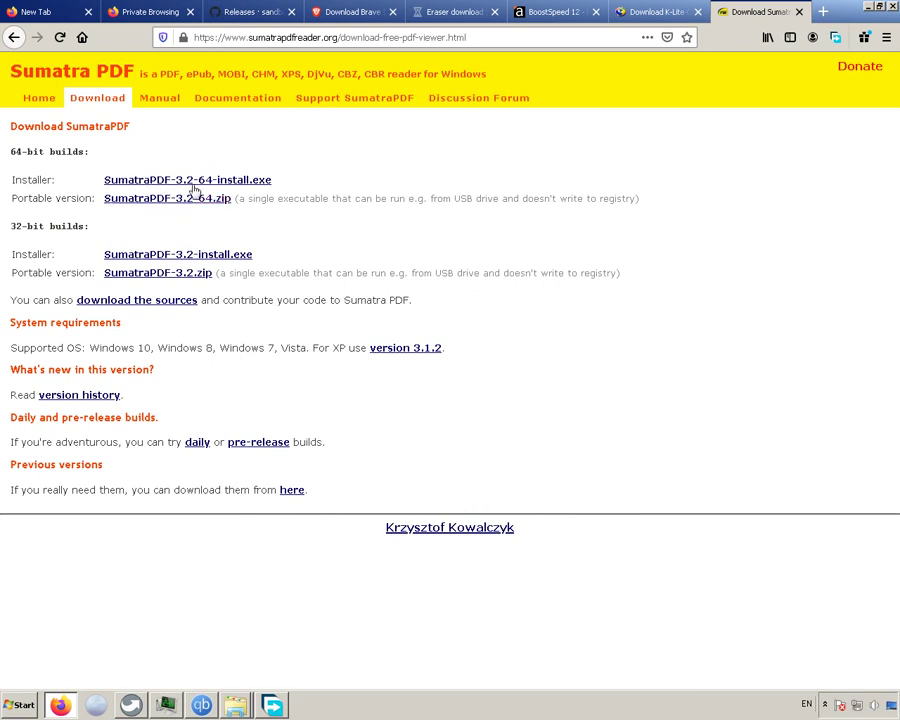
Step: Download the 64-bit installer SumatraPDF-3.2-64-install.exe to C:/Apps/Best apps 2021 Vol1 by skulstars/Office and minimize the download manager
click(227, 184)
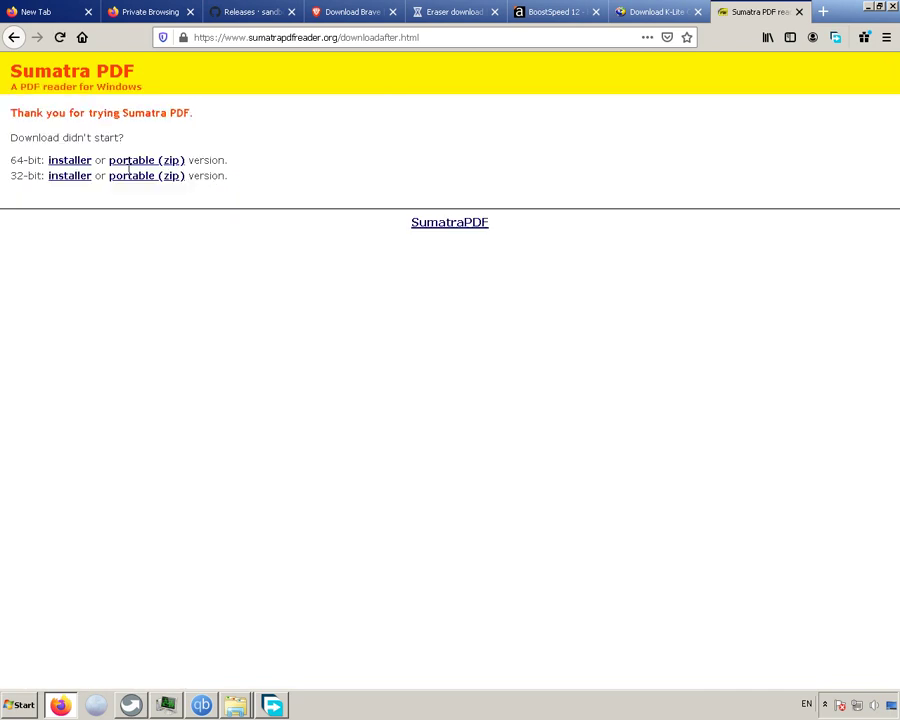
click(67, 163)
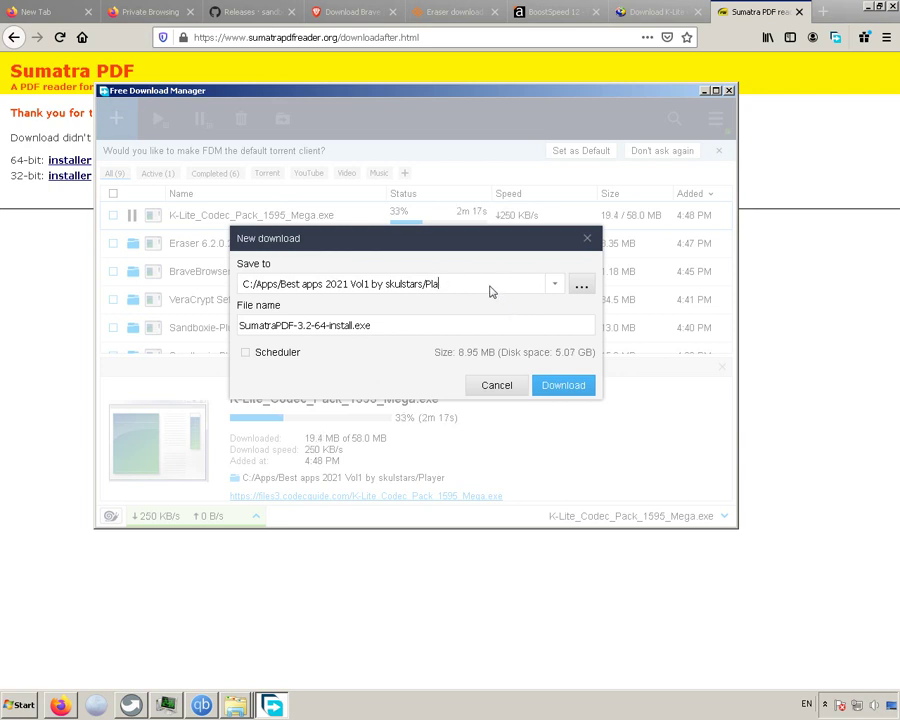
key(BackSpace)
text(Office)
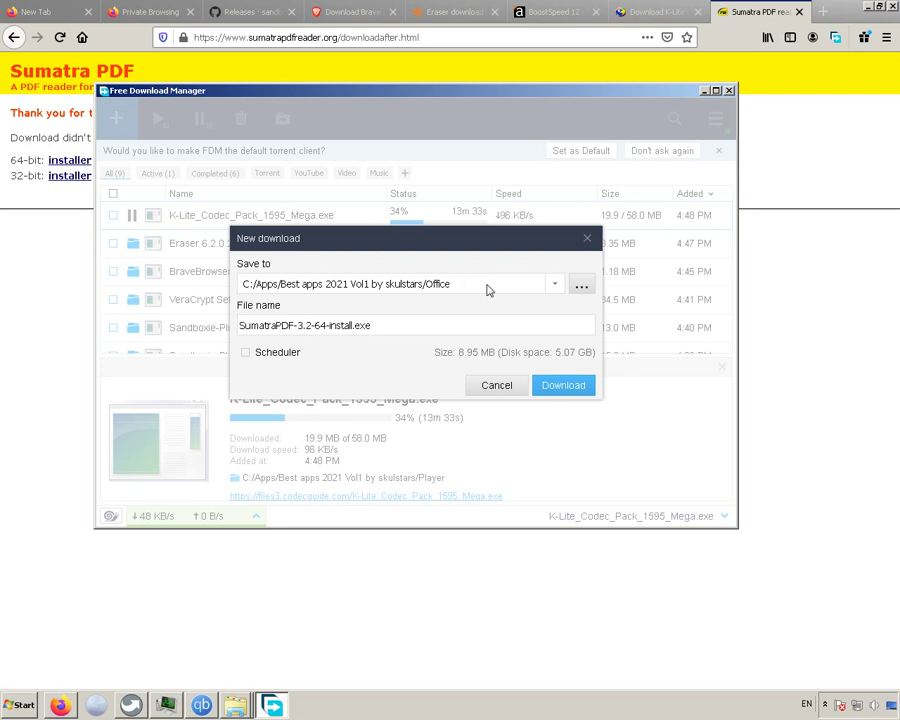
click(563, 388)
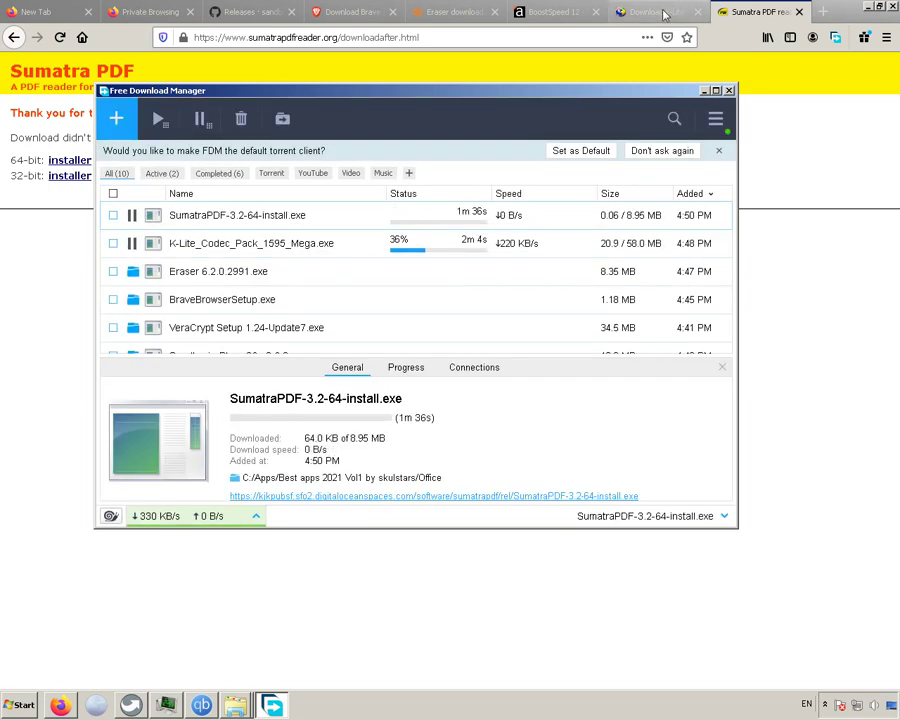
click(703, 91)
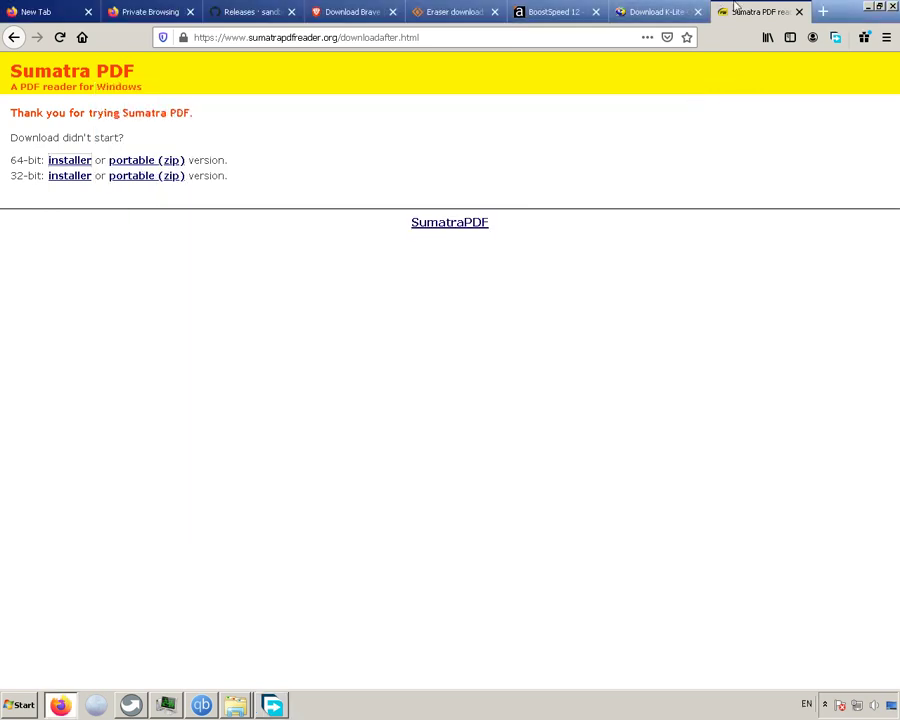
Step: Open a new browser tab ready for a web search
key(ctrl+t)
click(540, 41)
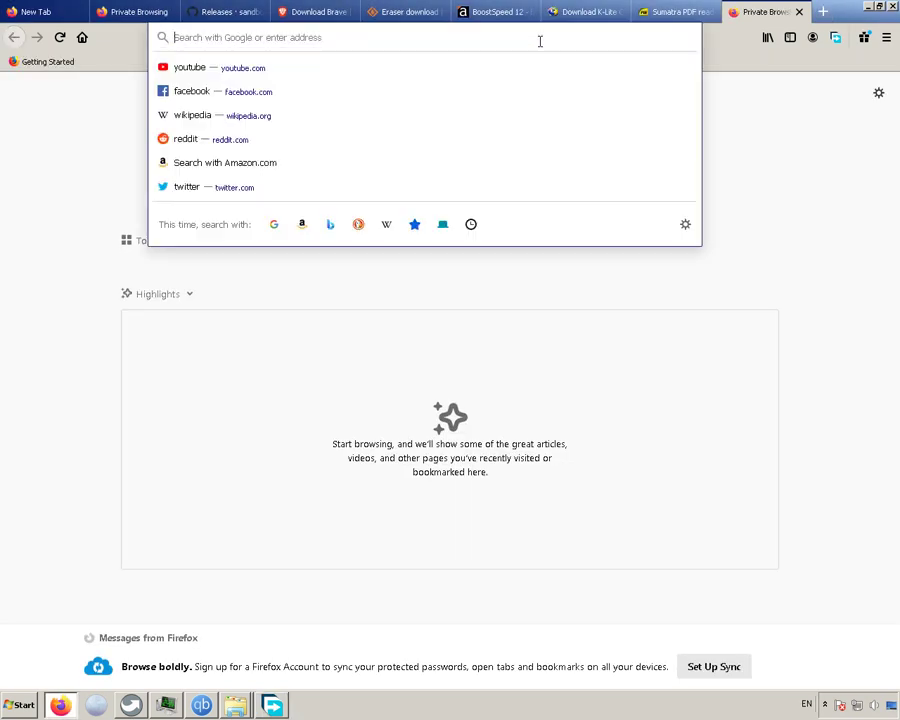
text(e)
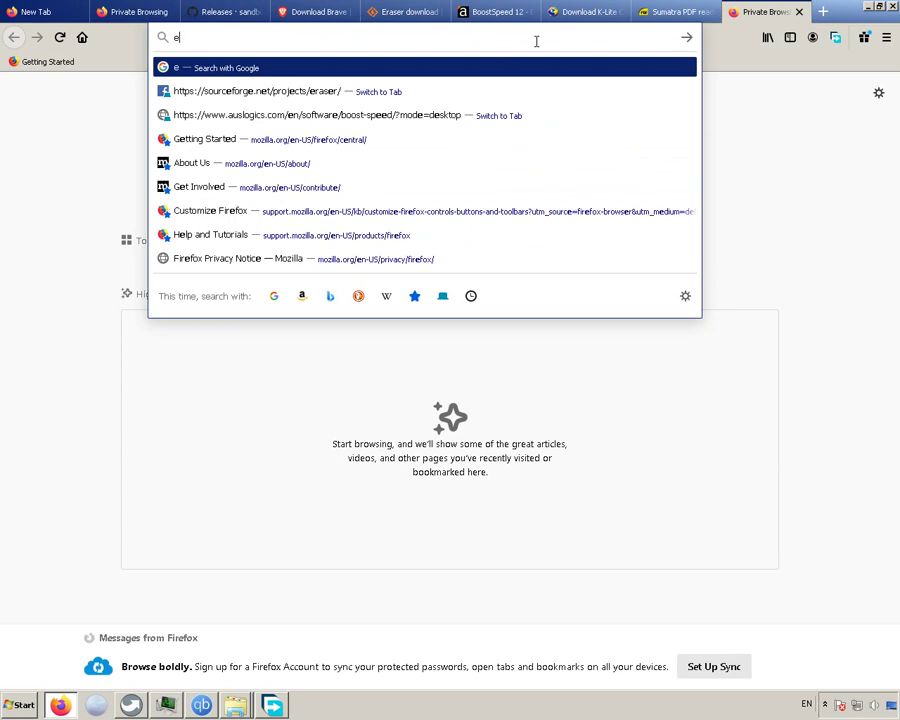
text(vern)
key(BackSpace)
key(BackSpace)
key(BackSpace)
key(BackSpace)
key(BackSpace)
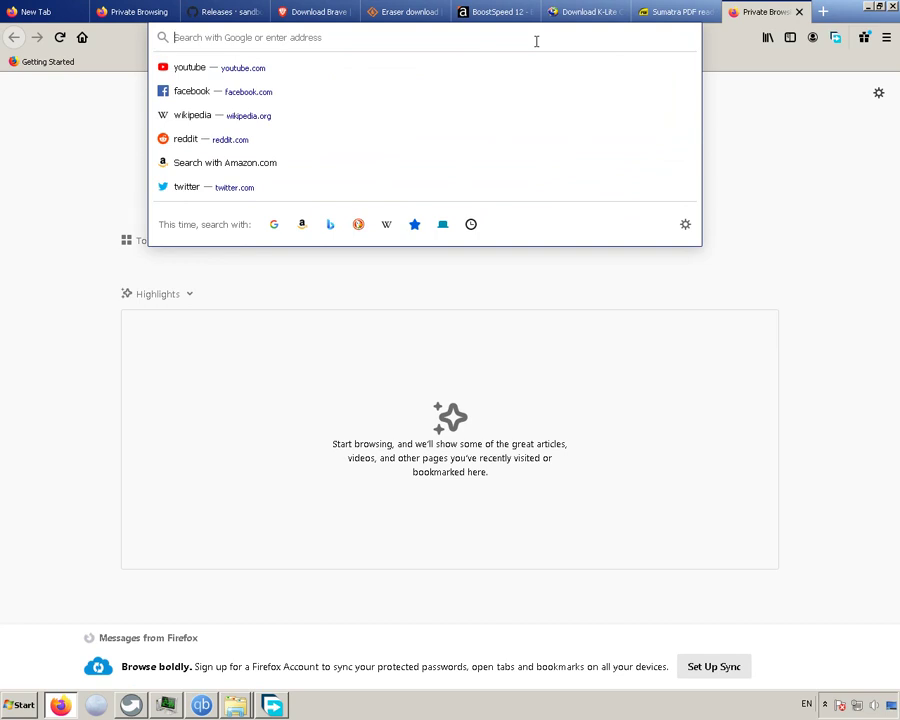
Step: Search the web for "wps free oficce" and open the WPS Office site from the results
text(wps)
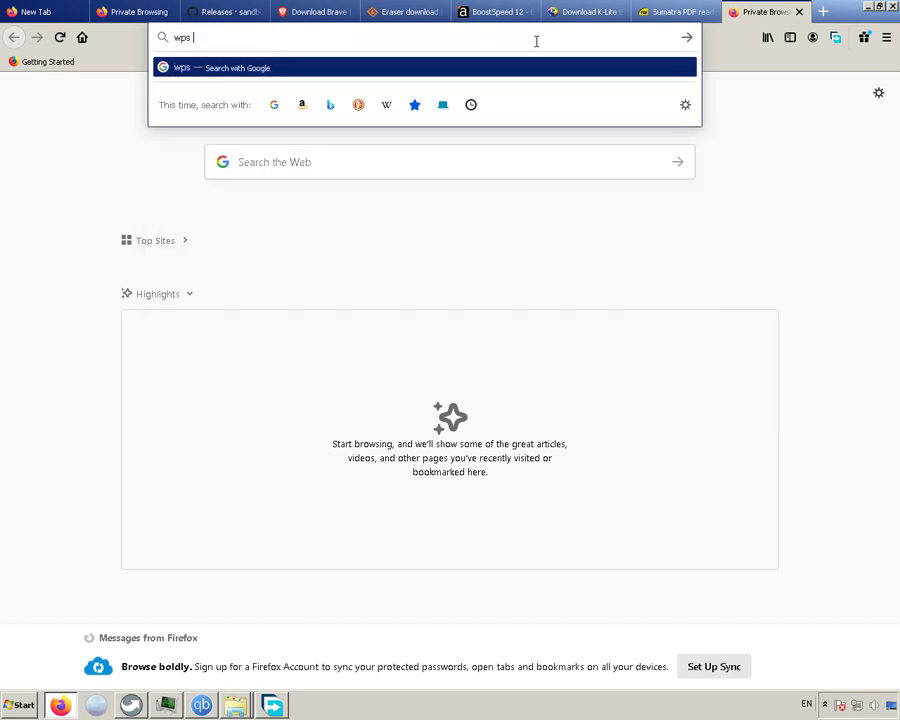
text( o)
key(BackSpace)
text(free)
text( off)
text(cce)
key(Return)
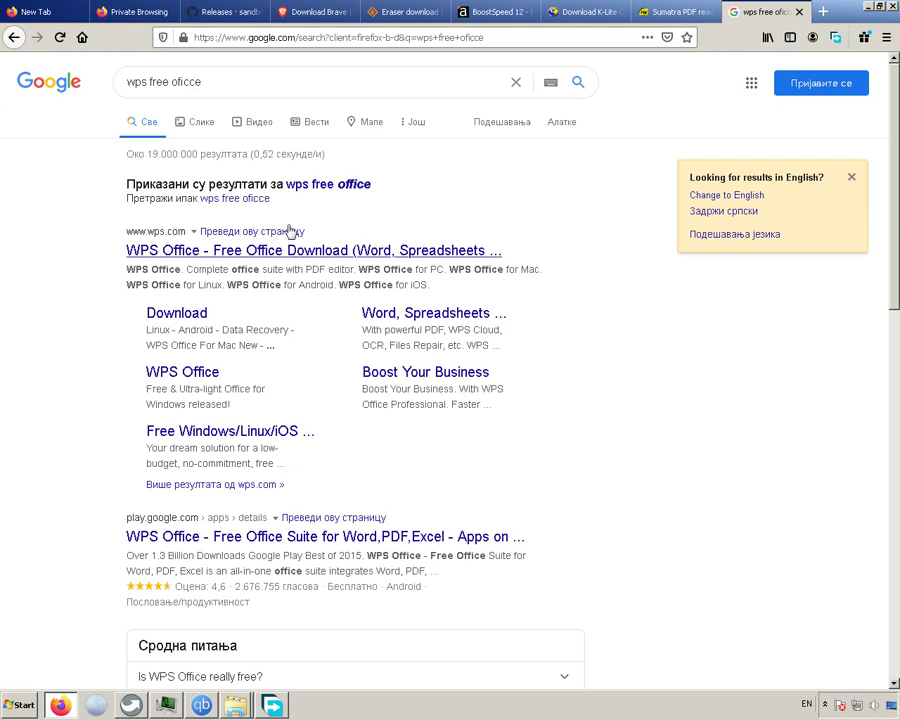
click(233, 256)
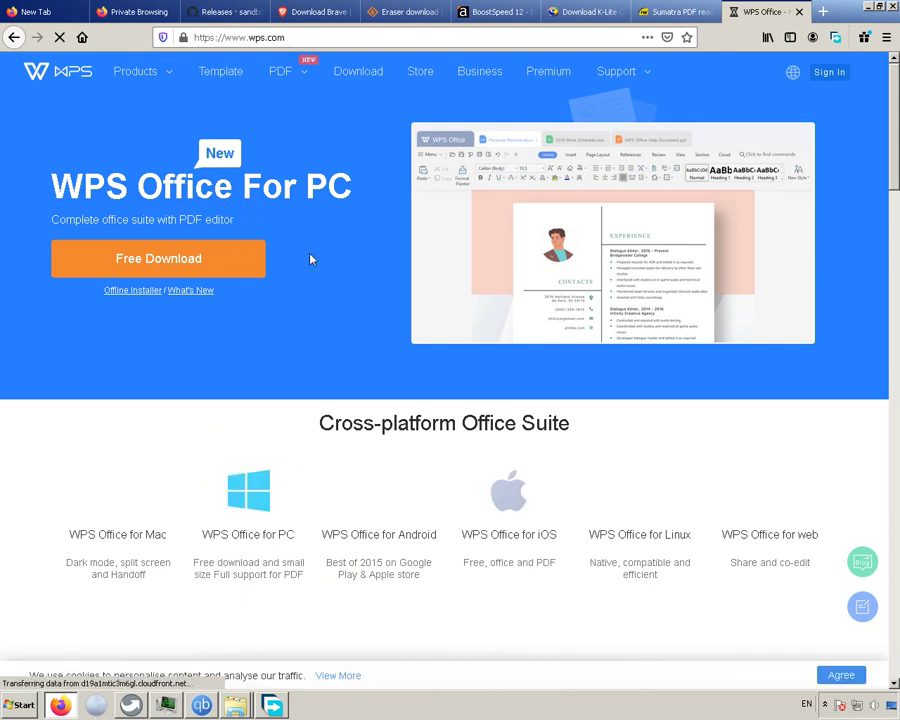
Step: Download the WPS Office offline installer WPSOffice_11.2.0.9967.exe to C:/Apps/Best apps 2021 Vol1 by skulstars/Office
scroll(620, 265, down, 2)
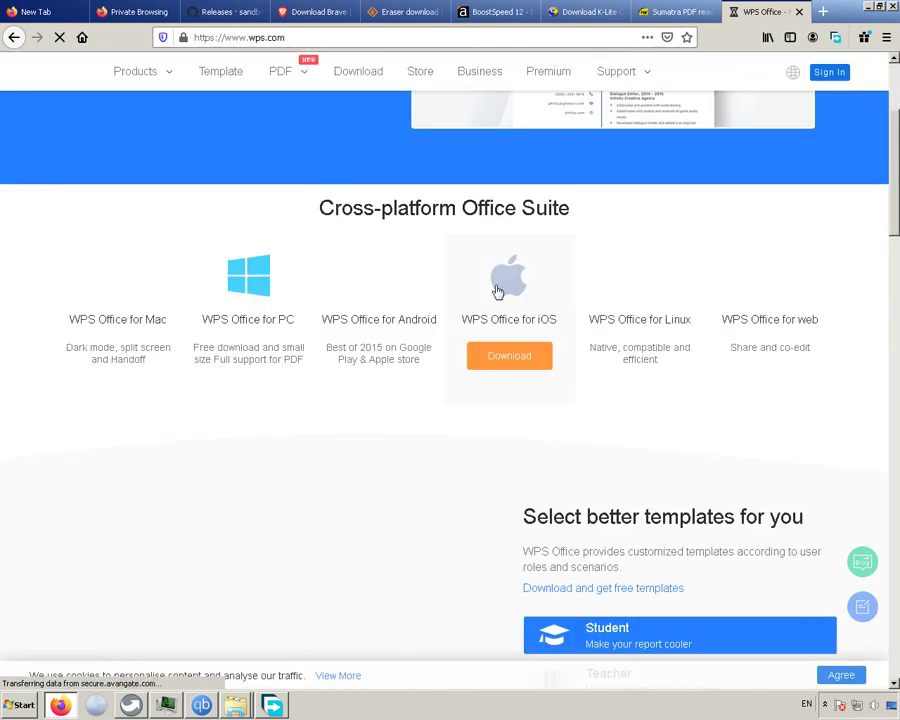
scroll(496, 291, up, 2)
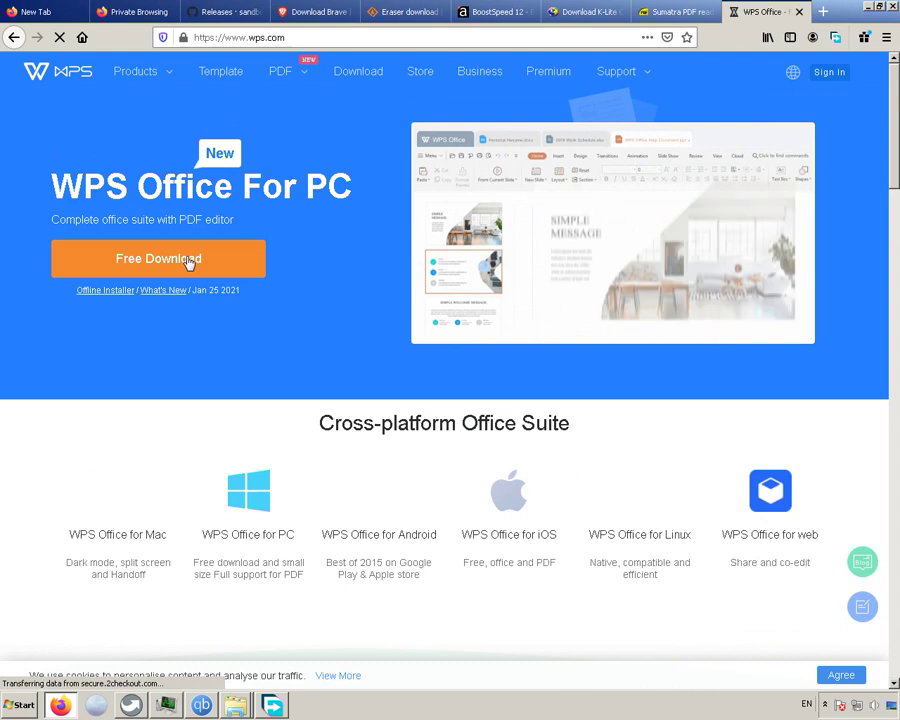
click(106, 290)
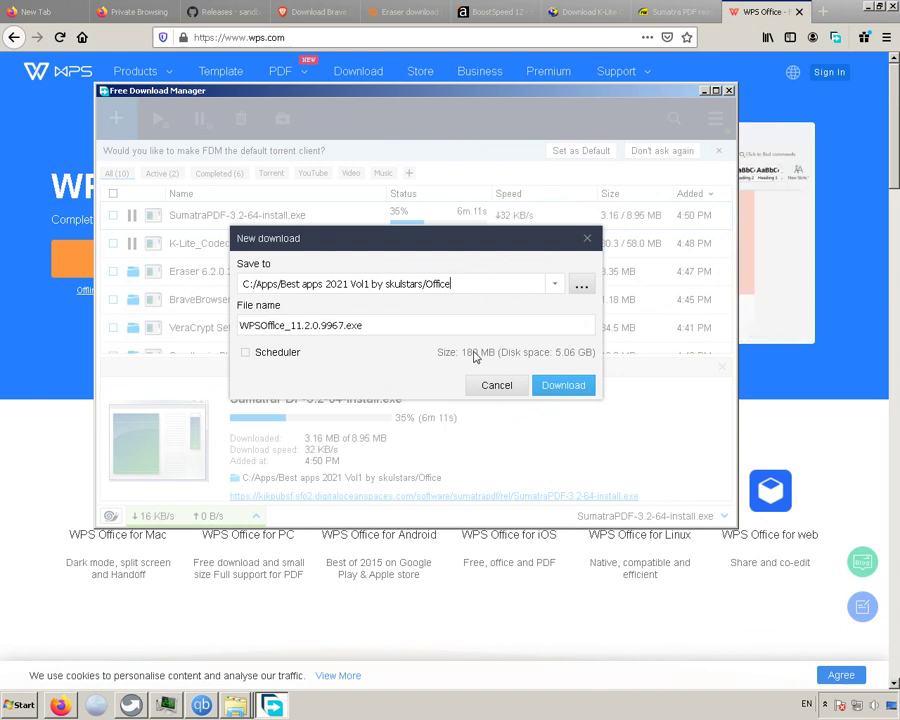
click(489, 280)
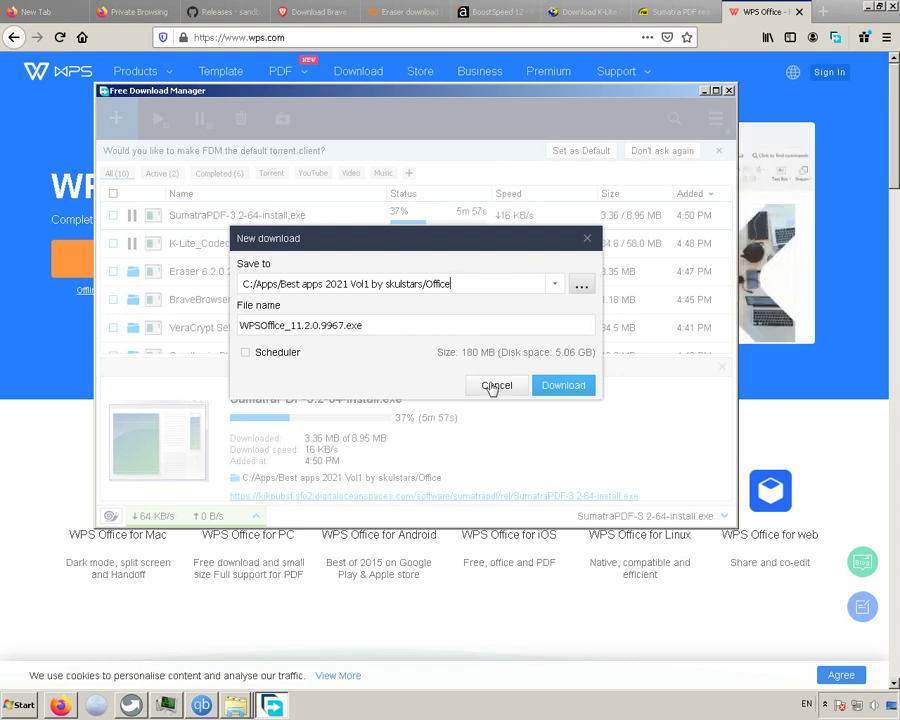
click(60, 375)
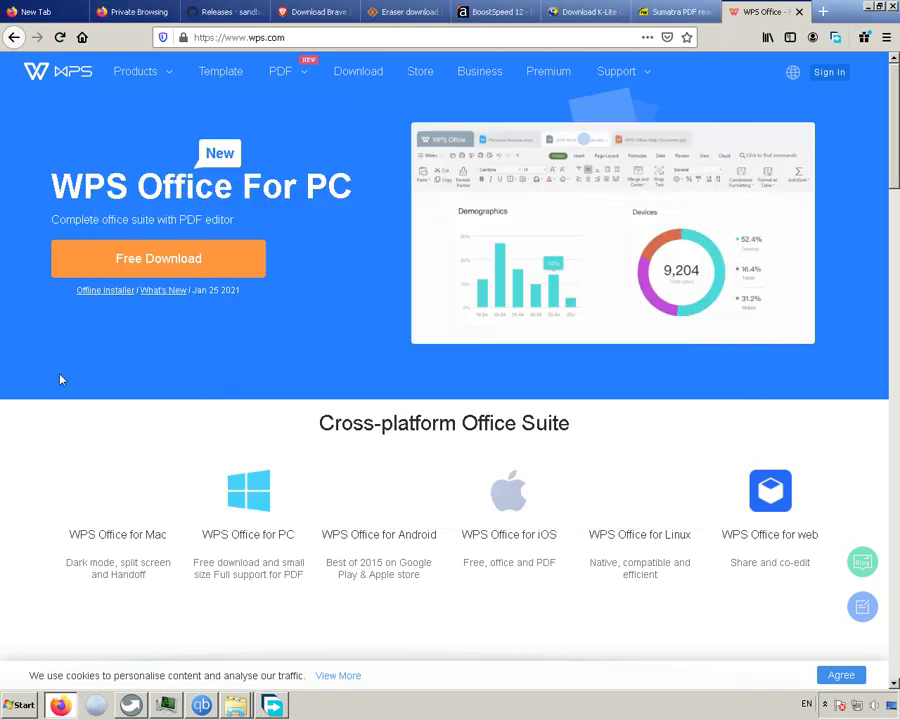
click(272, 705)
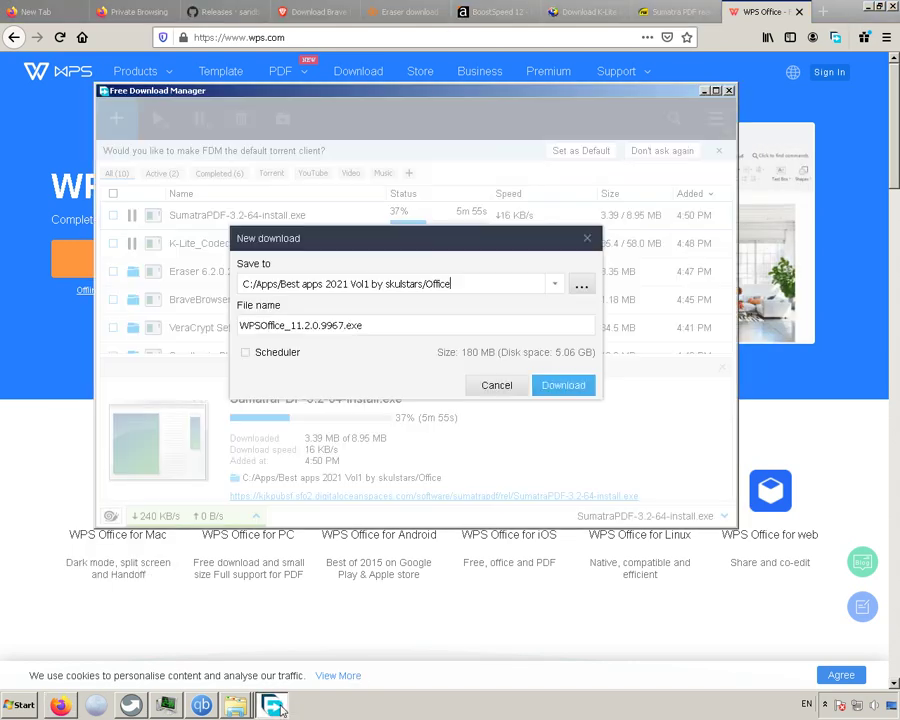
click(560, 389)
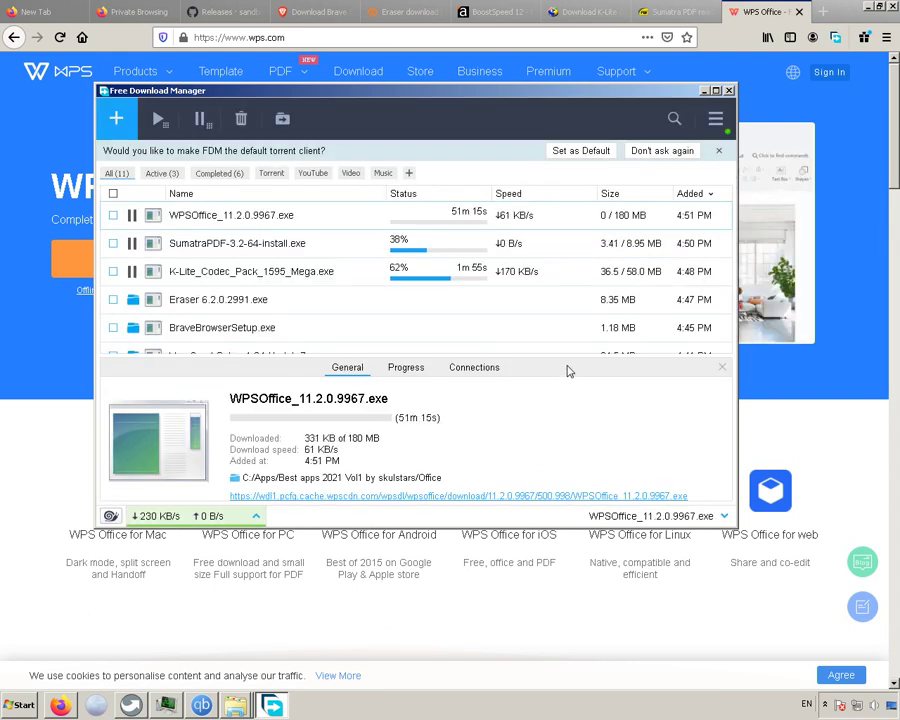
mouse_move(500, 258)
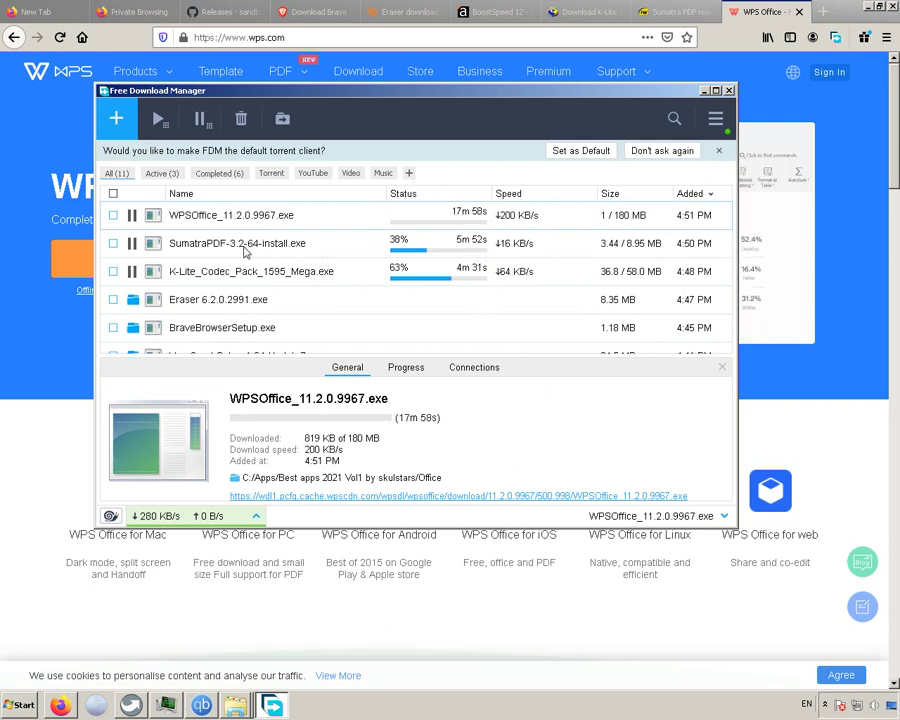
Step: Minimize the download manager, search the web for "firefox" in a new tab and open Mozilla's Firefox download result
click(704, 92)
key(ctrl+t)
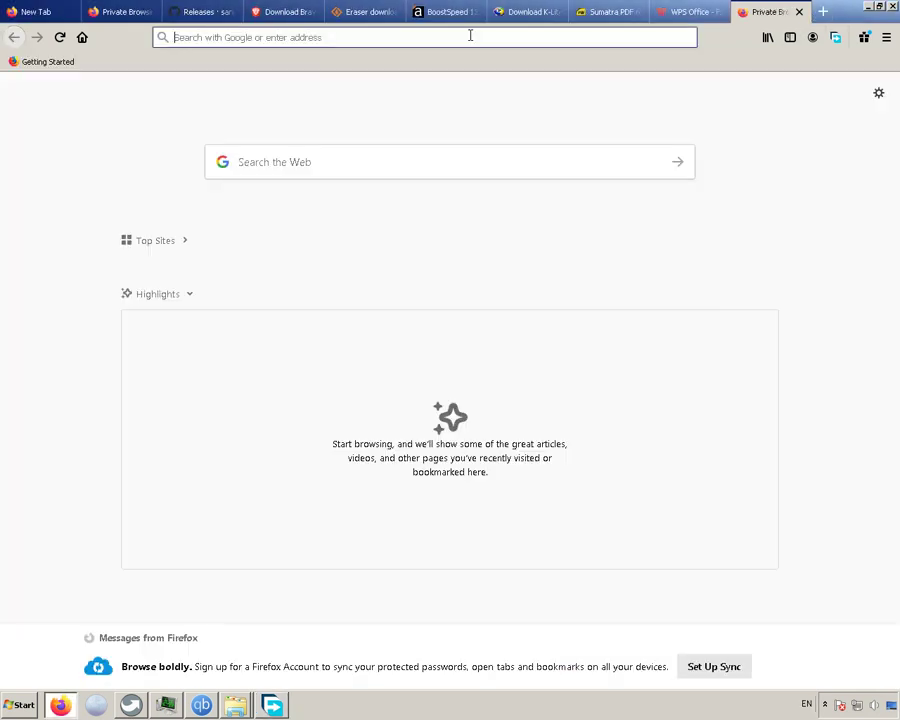
click(460, 37)
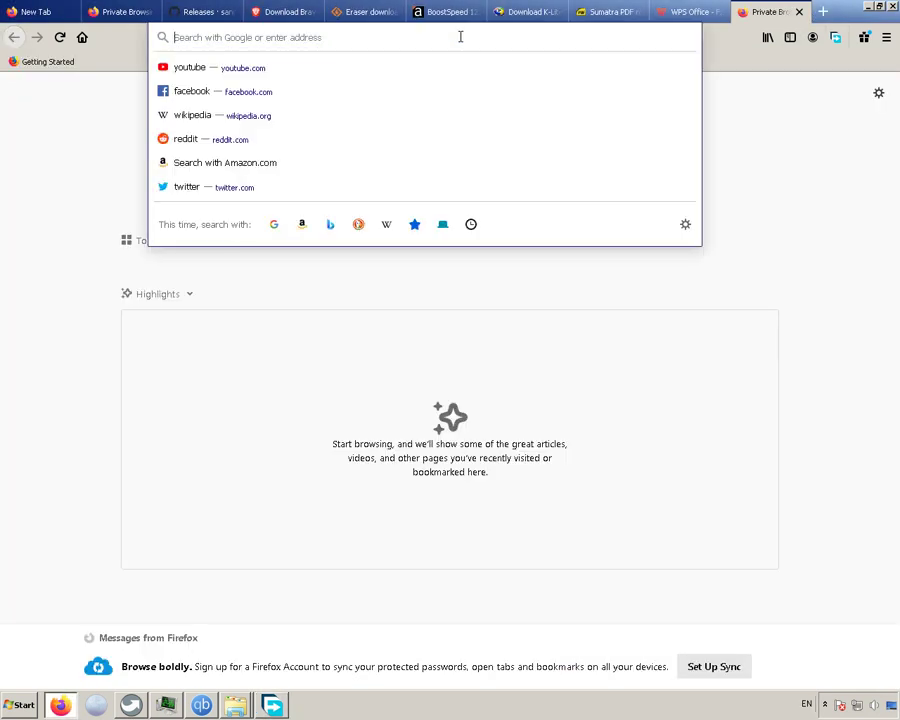
text(fir)
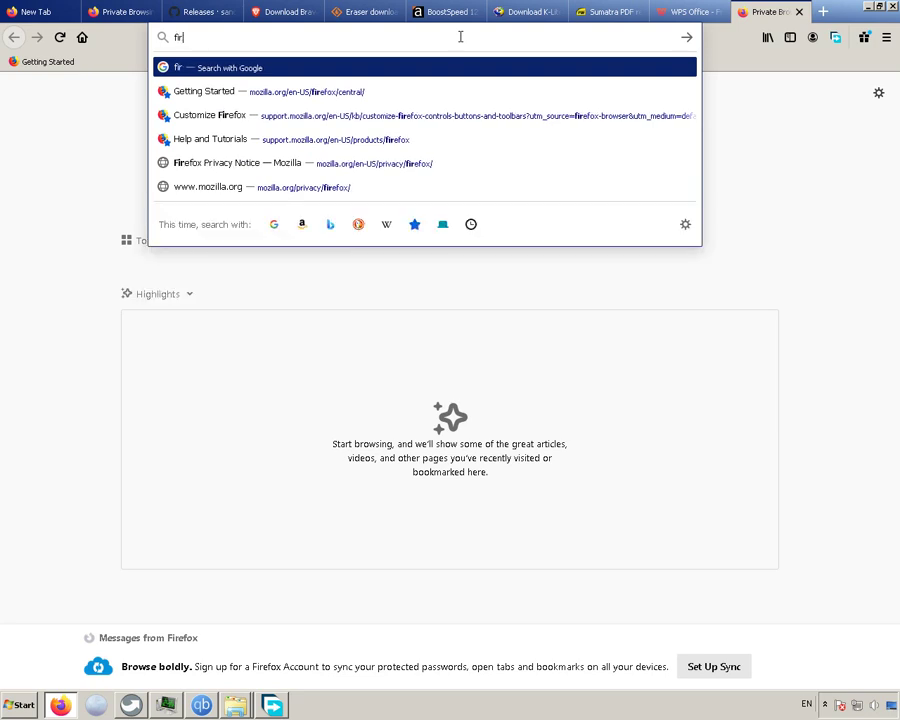
text(efox)
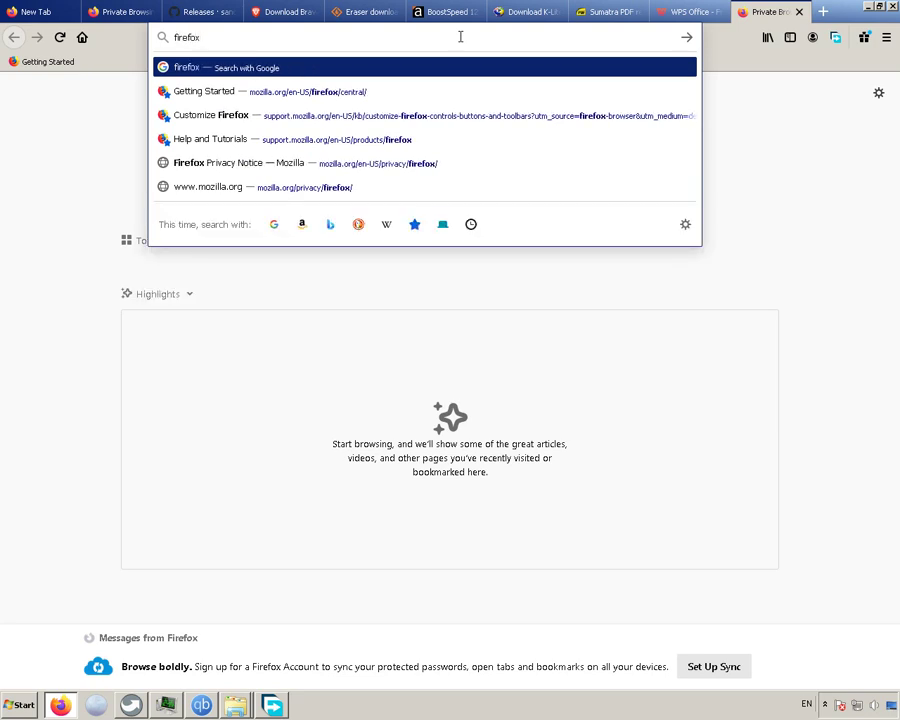
key(Return)
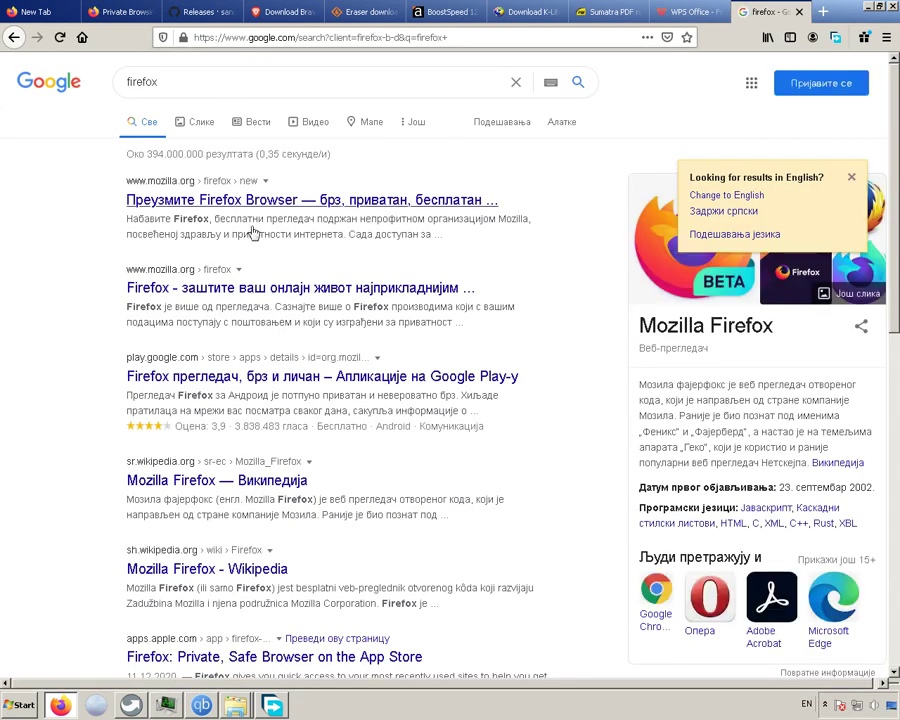
click(306, 205)
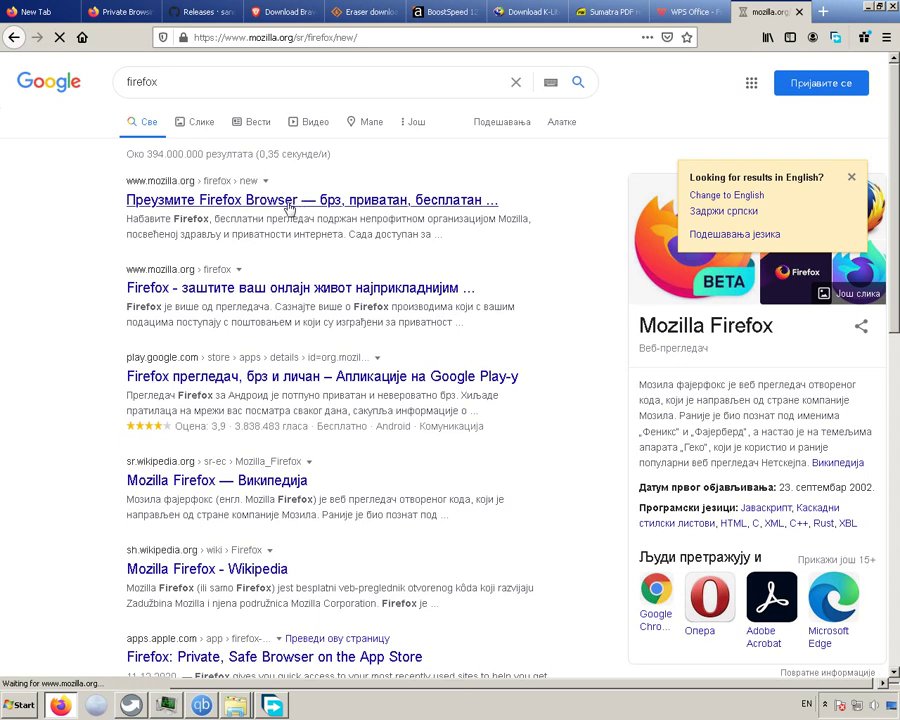
Step: Pause the SumatraPDF-3.2-64-install.exe and WPSOffice_11.2.0.9967.exe downloads in the download manager and minimize it
click(284, 707)
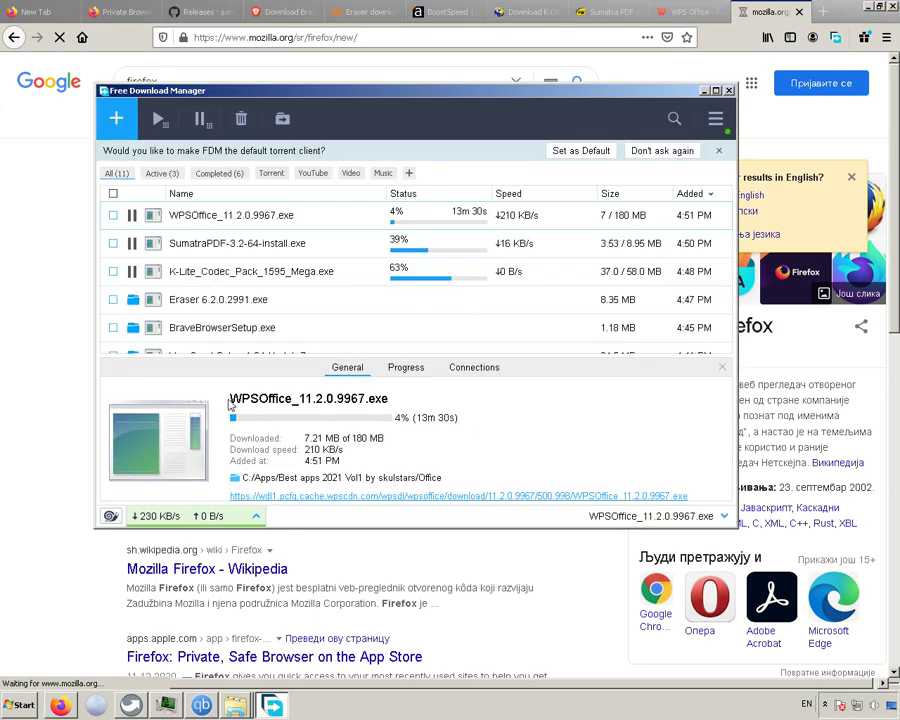
click(132, 243)
click(132, 215)
click(703, 90)
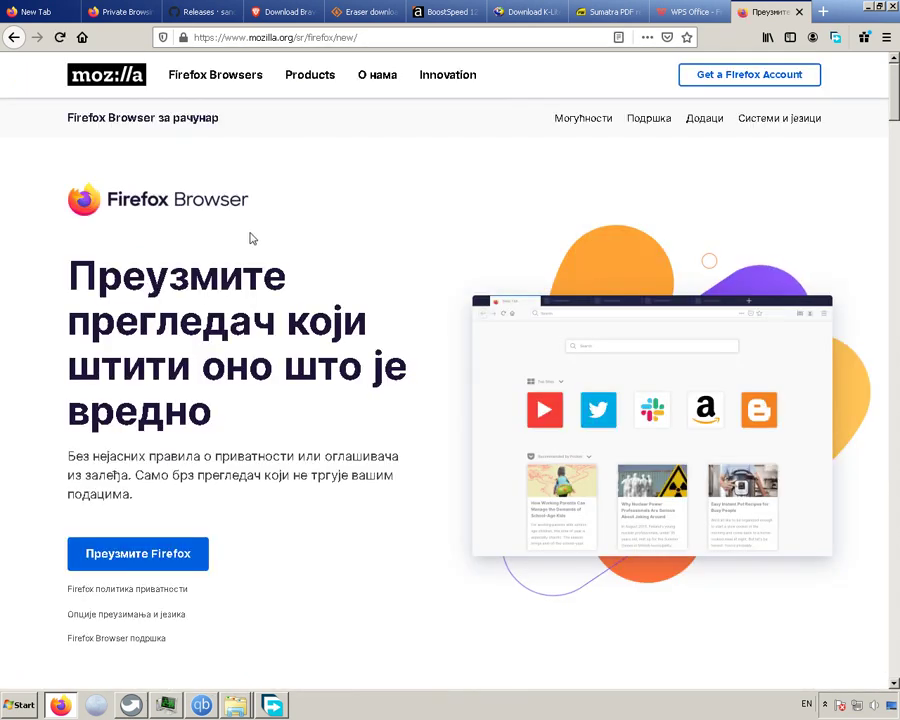
Step: Return to the search results, search for "firefox offline installer 64 bit" and open Mozilla's 64-bit Windows Firefox page
scroll(265, 550, down, 6)
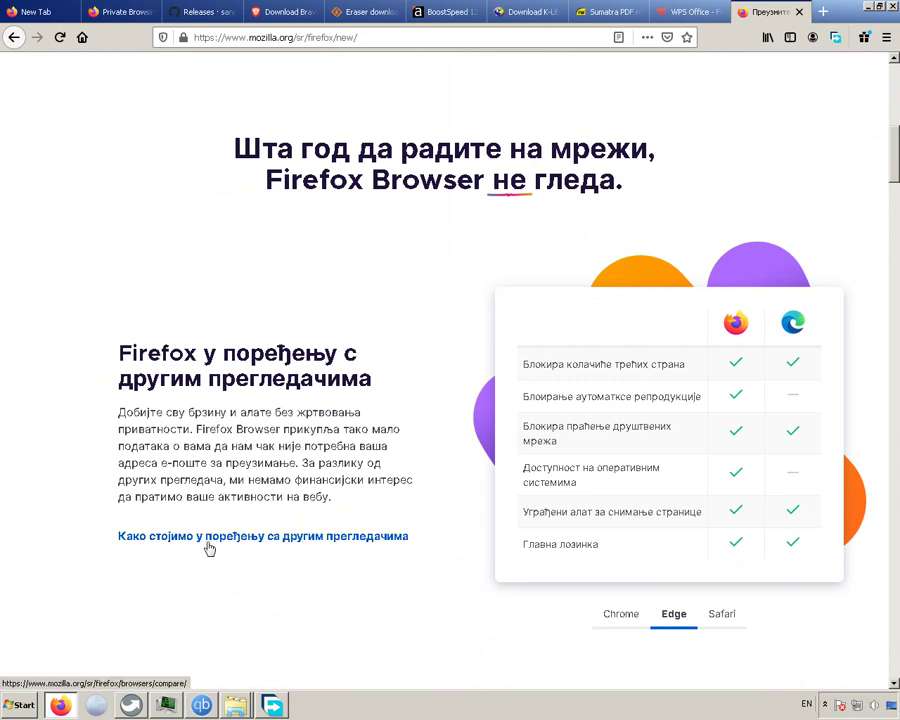
scroll(209, 547, up, 3)
click(14, 36)
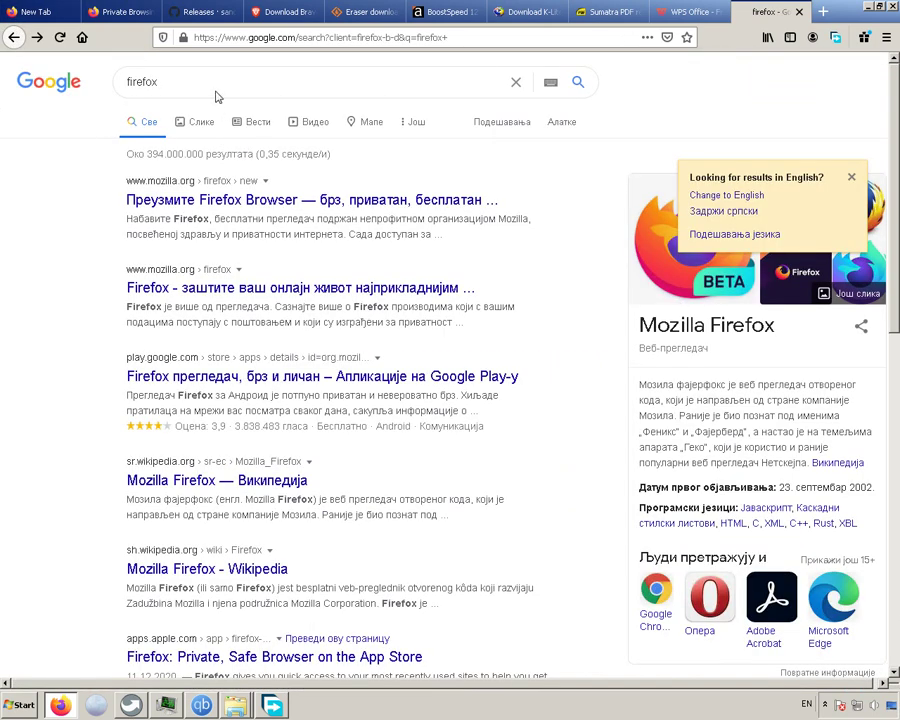
click(210, 78)
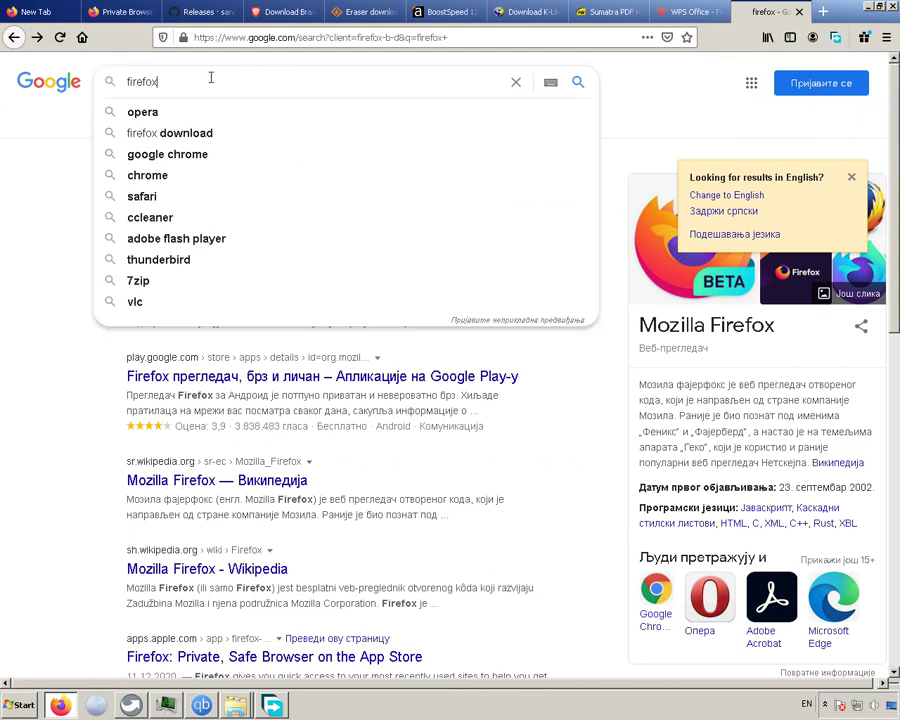
text(.co)
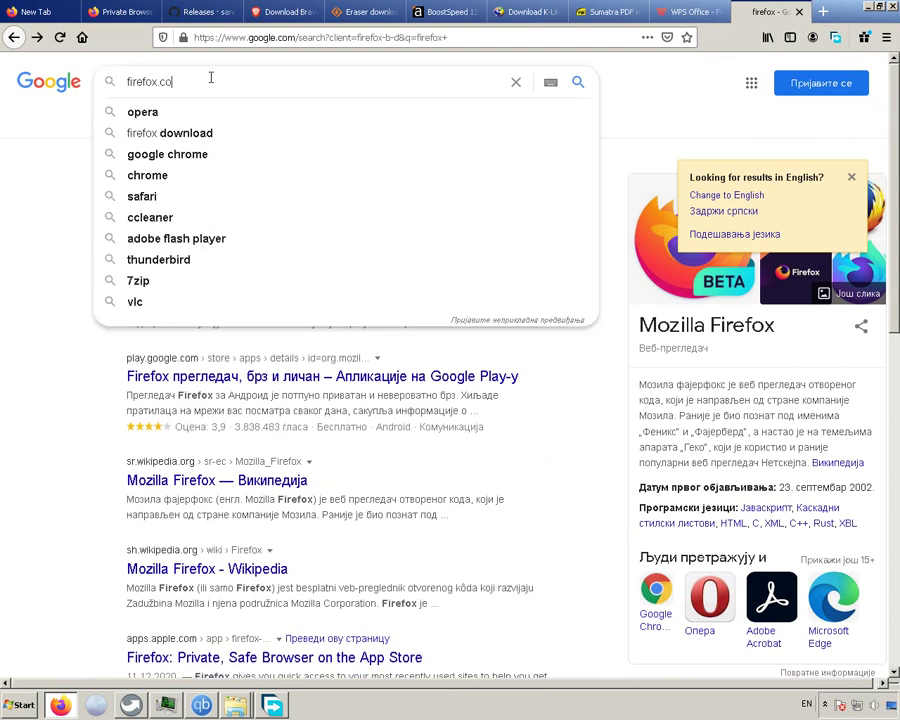
text(m offline)
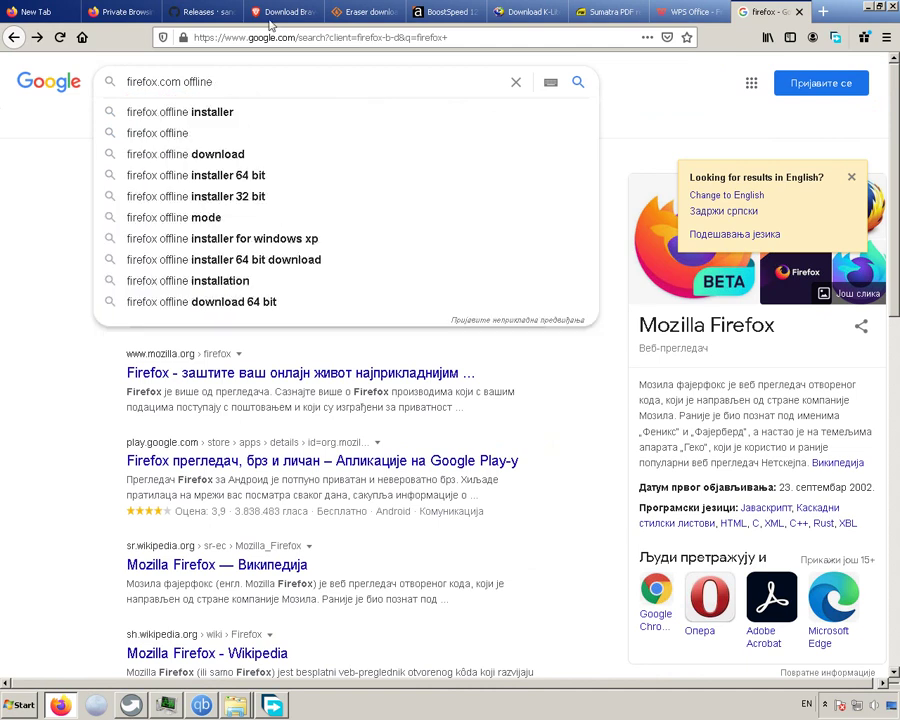
click(239, 176)
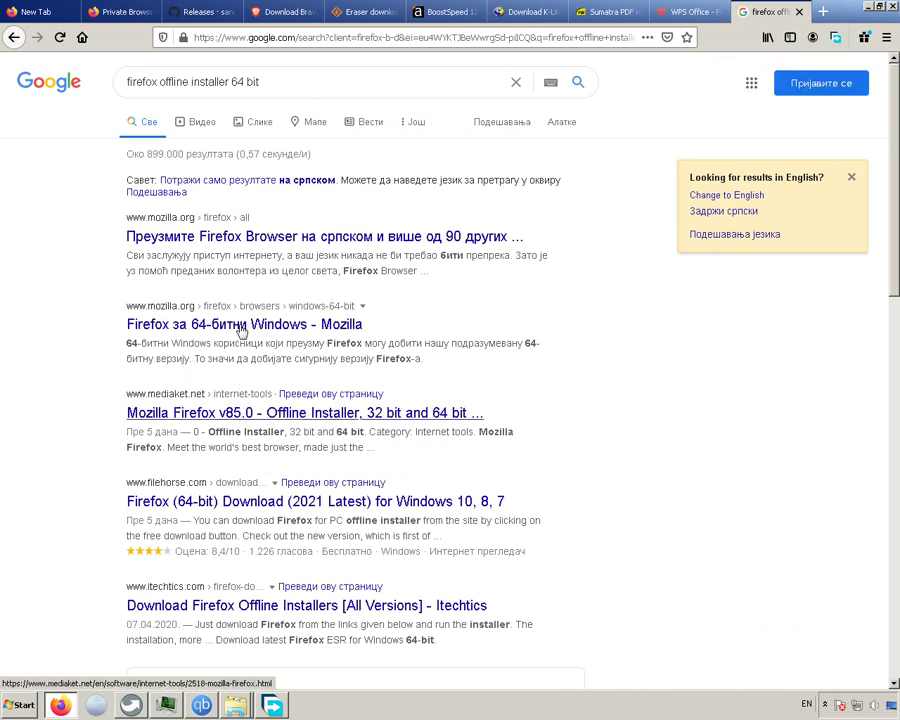
click(270, 326)
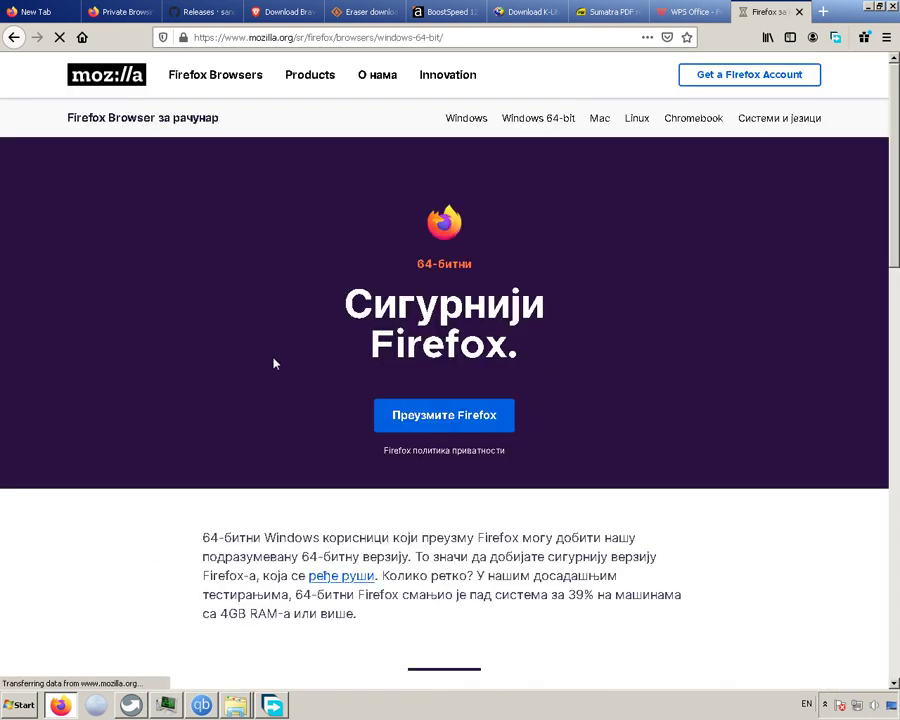
Step: Switch the language of the Mozilla 64-bit Firefox page to English
scroll(273, 362, down, 5)
scroll(275, 360, down, 4)
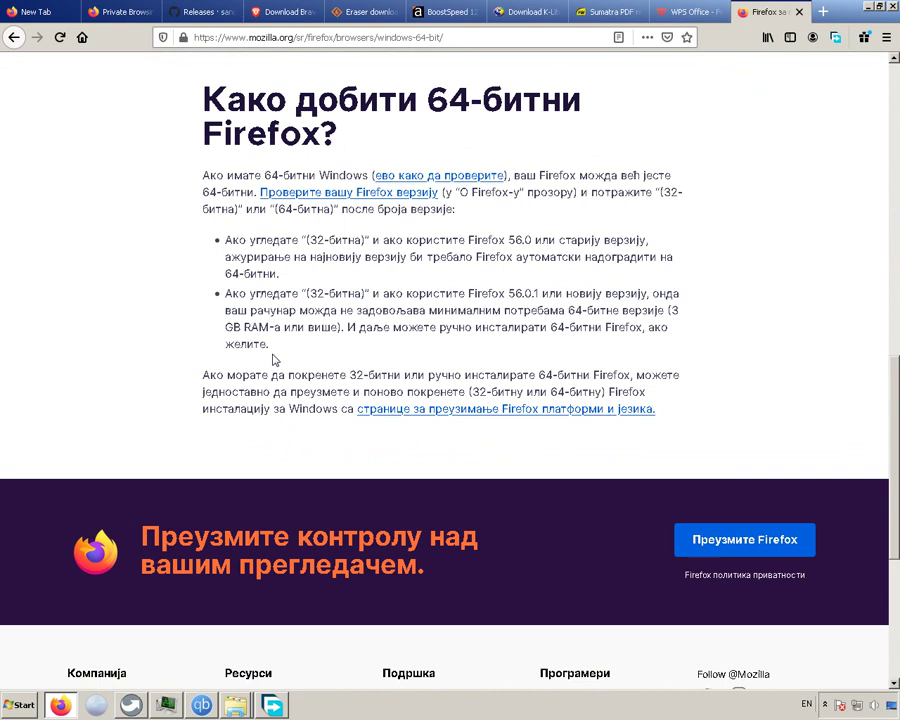
scroll(585, 476, down, 3)
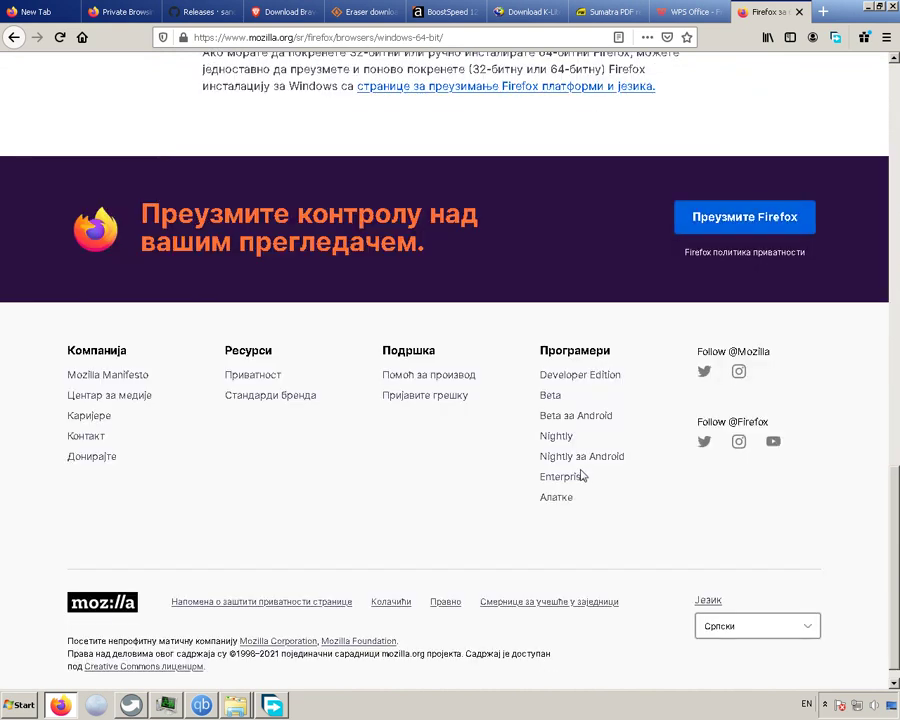
click(808, 630)
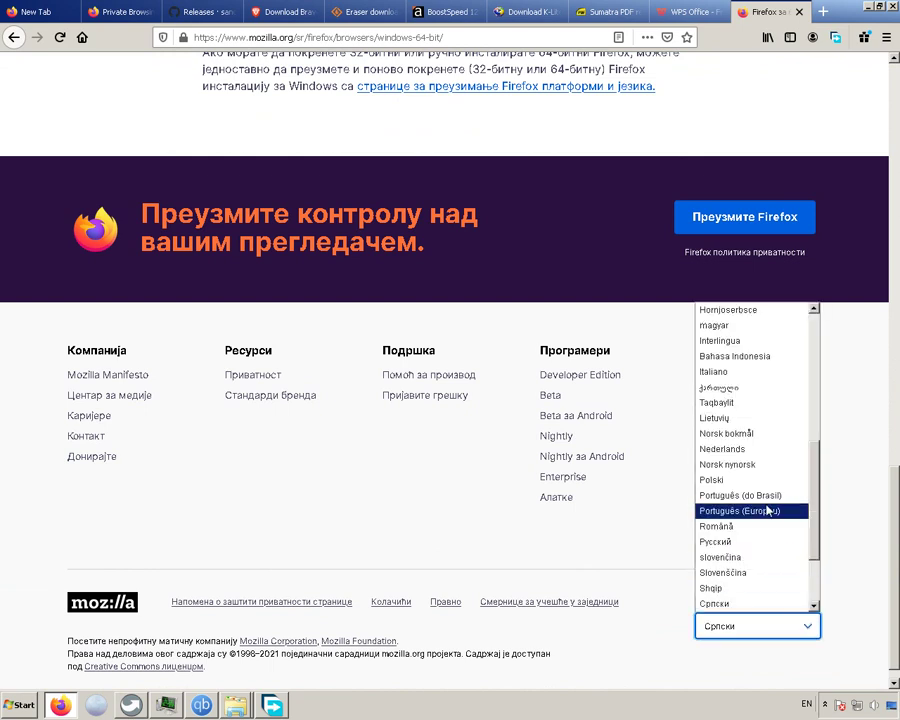
scroll(763, 510, up, 4)
scroll(763, 510, up, 3)
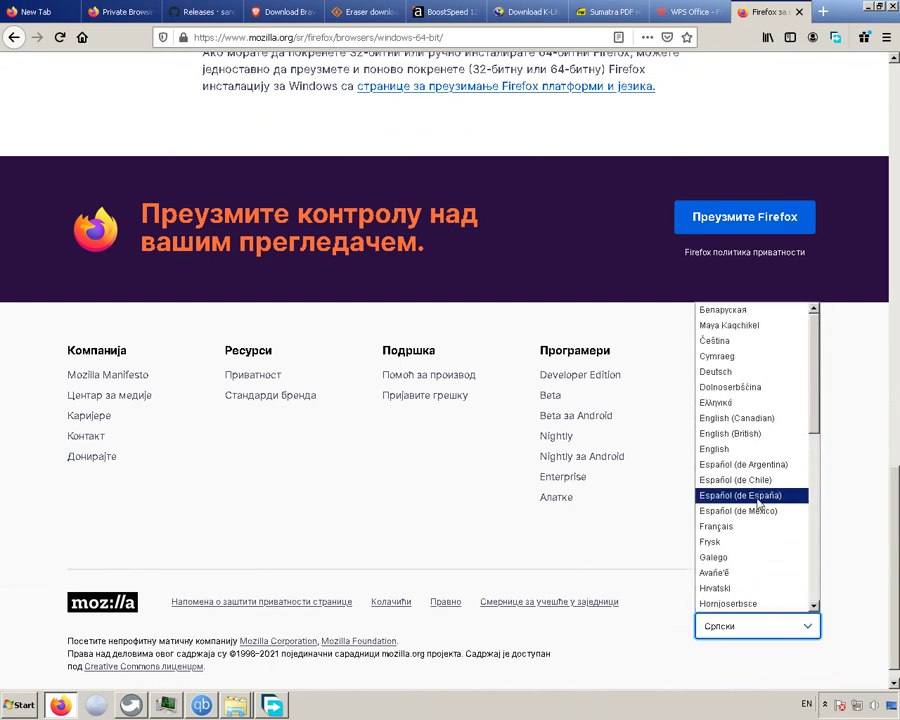
click(745, 449)
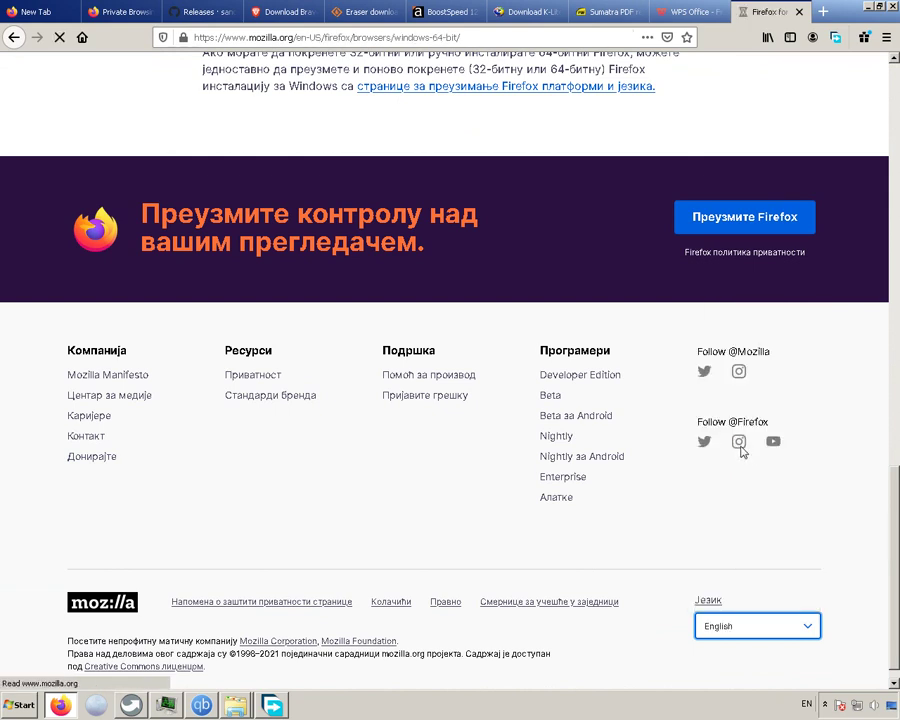
Step: Request the Firefox download, decline saving Firefox Installer.exe and open the download page for other languages and operating systems
scroll(331, 530, down, 3)
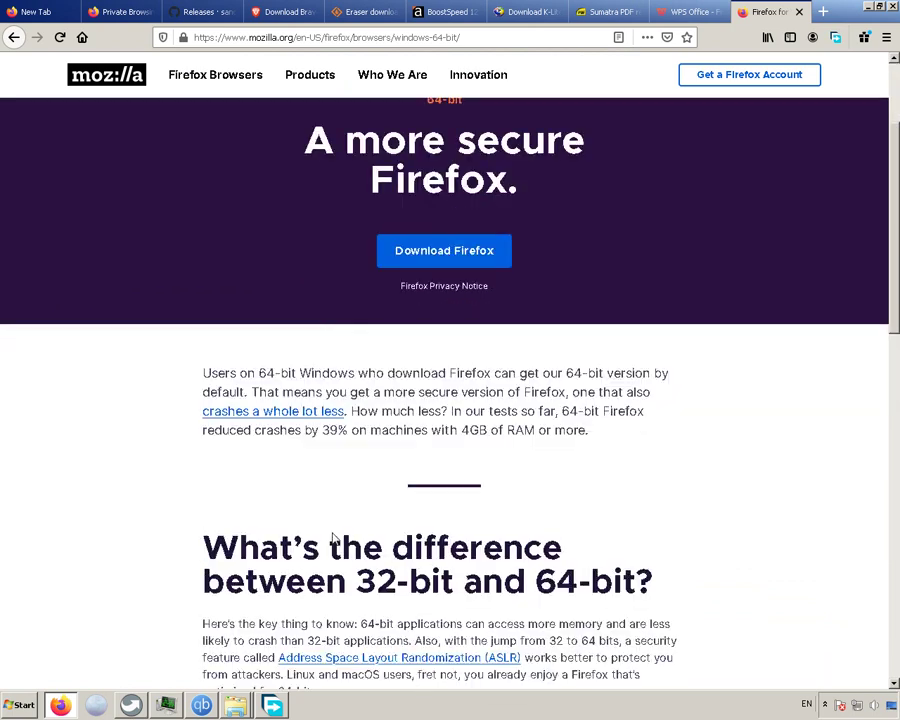
scroll(329, 527, up, 2)
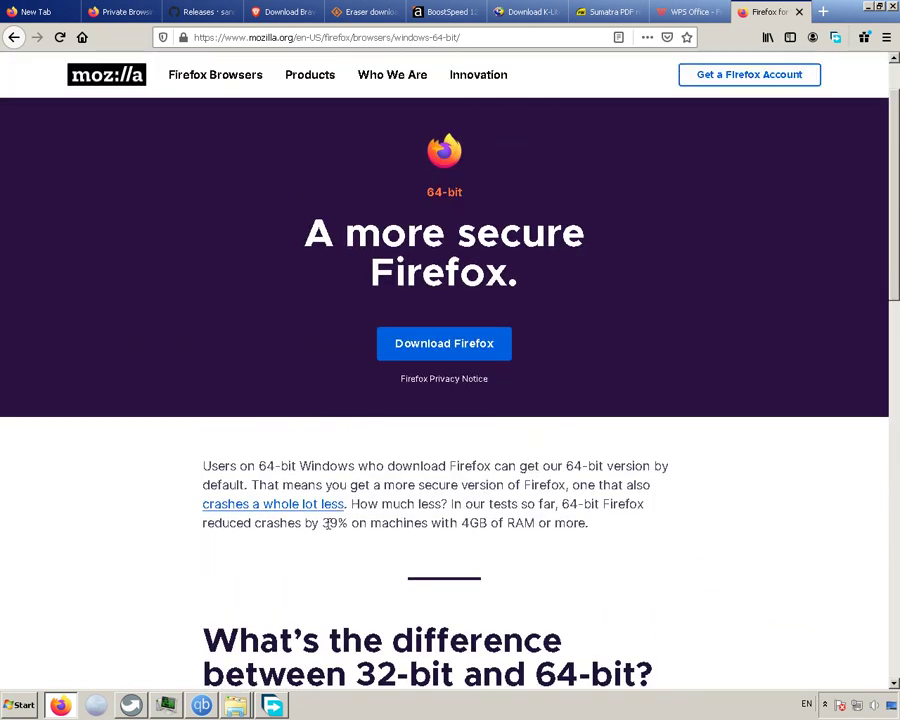
click(463, 350)
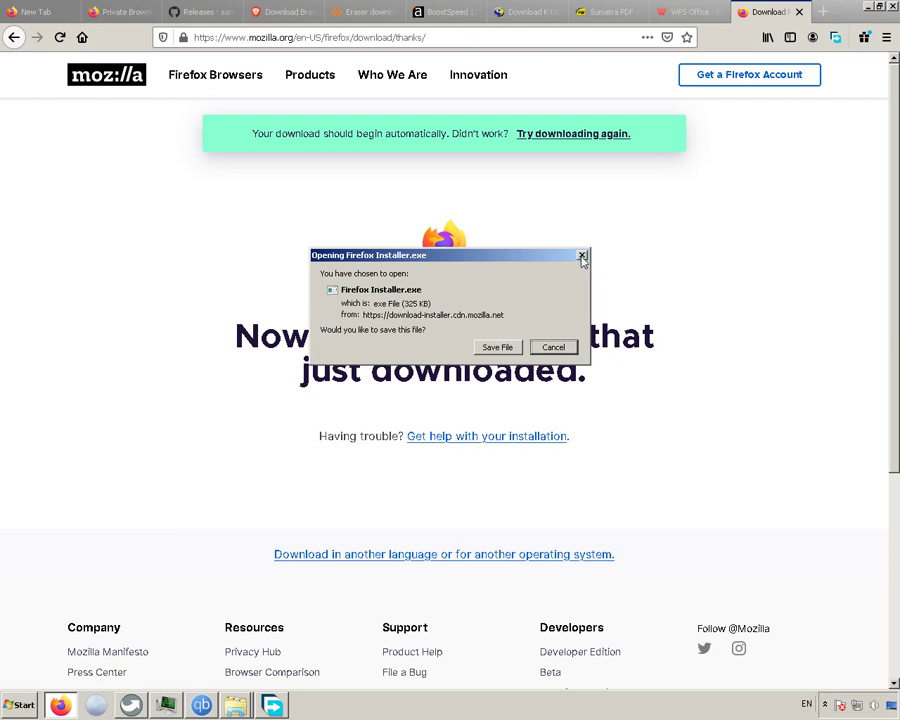
click(581, 256)
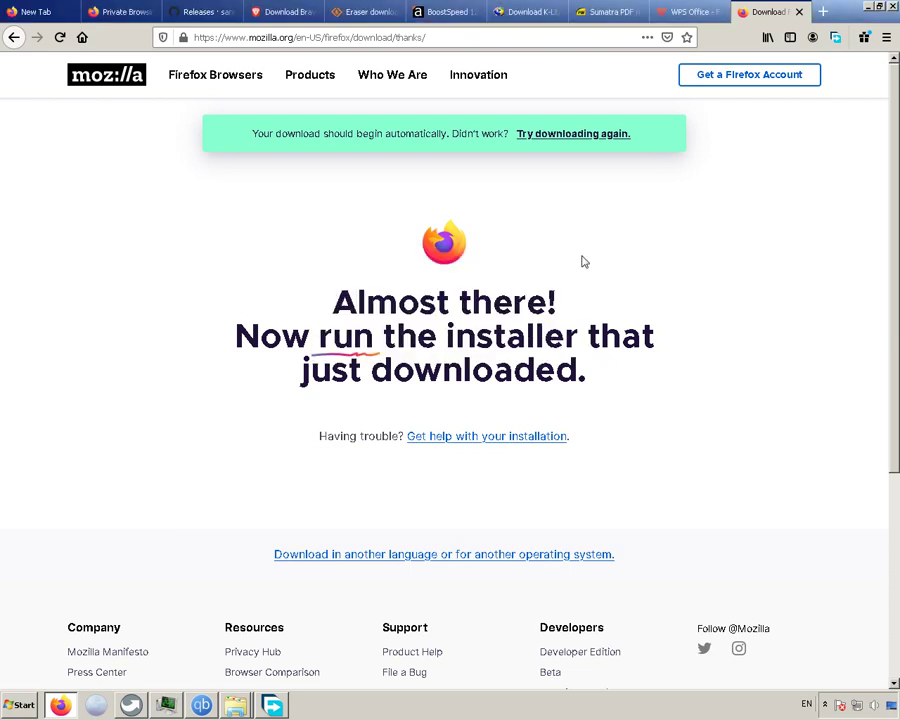
click(514, 562)
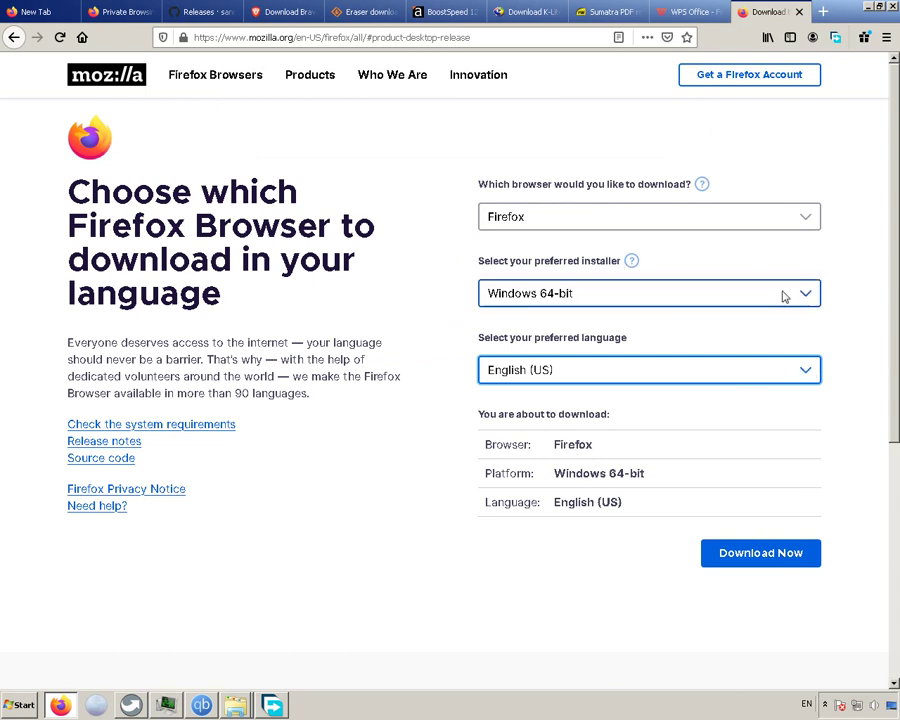
Step: Configure the download as the Firefox browser with the Windows 64-bit MSI installer, keeping English (US) as the language
click(795, 228)
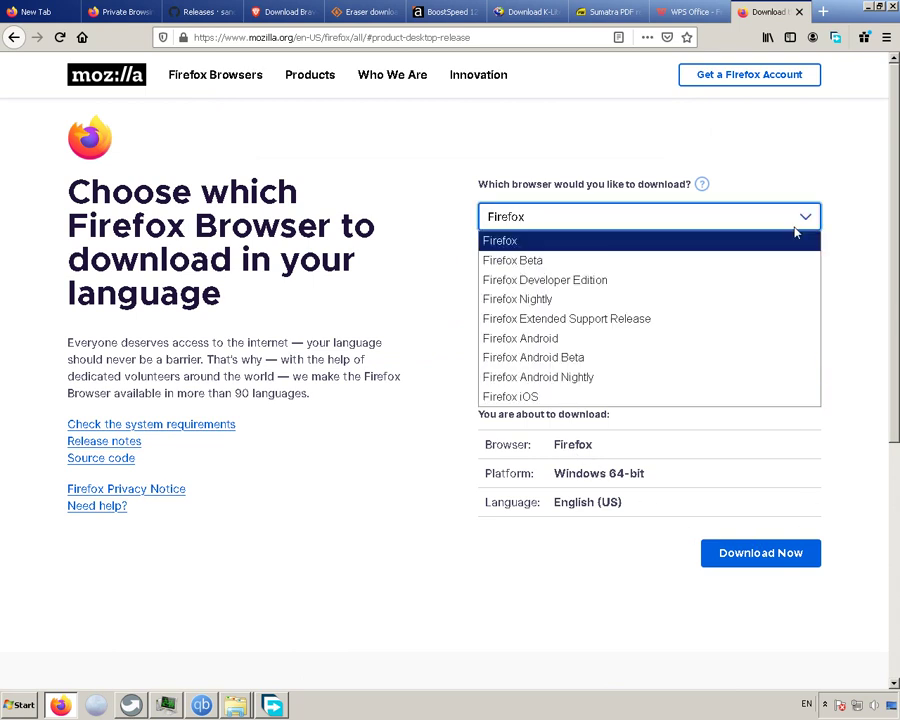
click(547, 254)
click(797, 294)
click(797, 294)
click(797, 296)
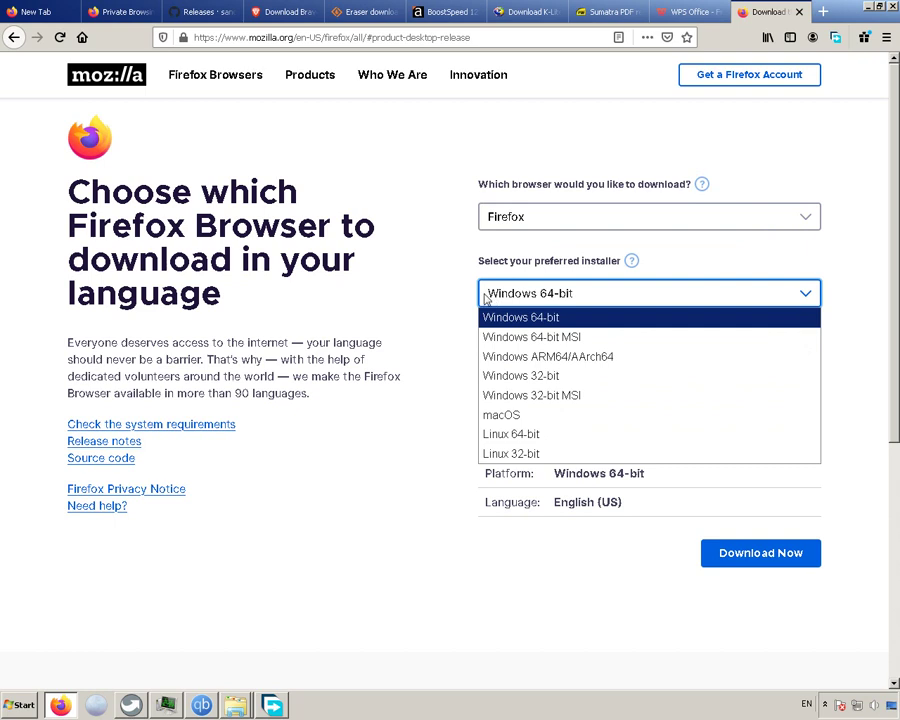
click(609, 341)
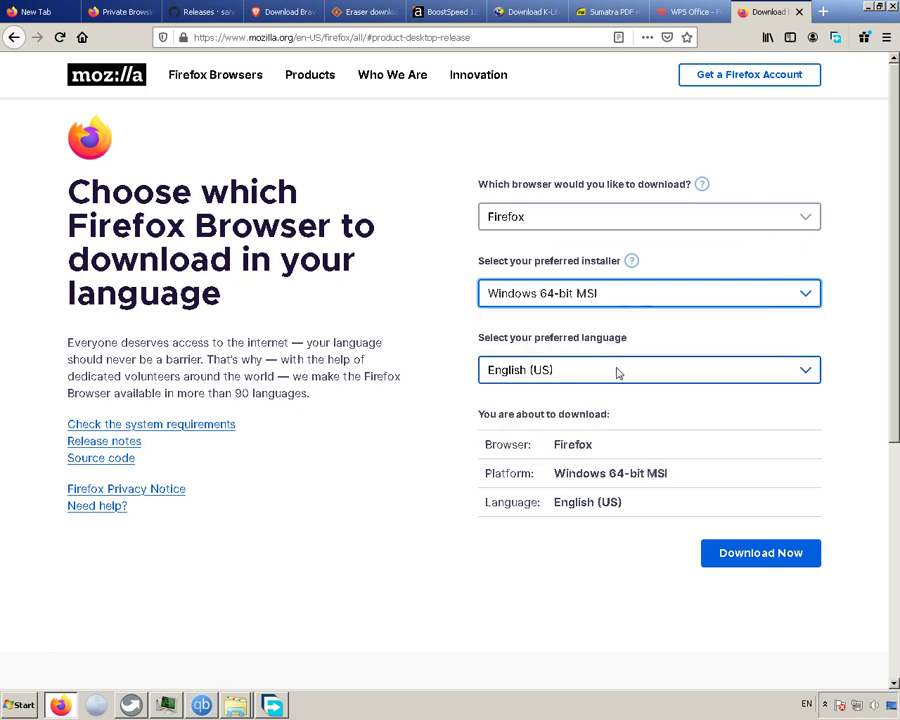
click(617, 372)
click(617, 372)
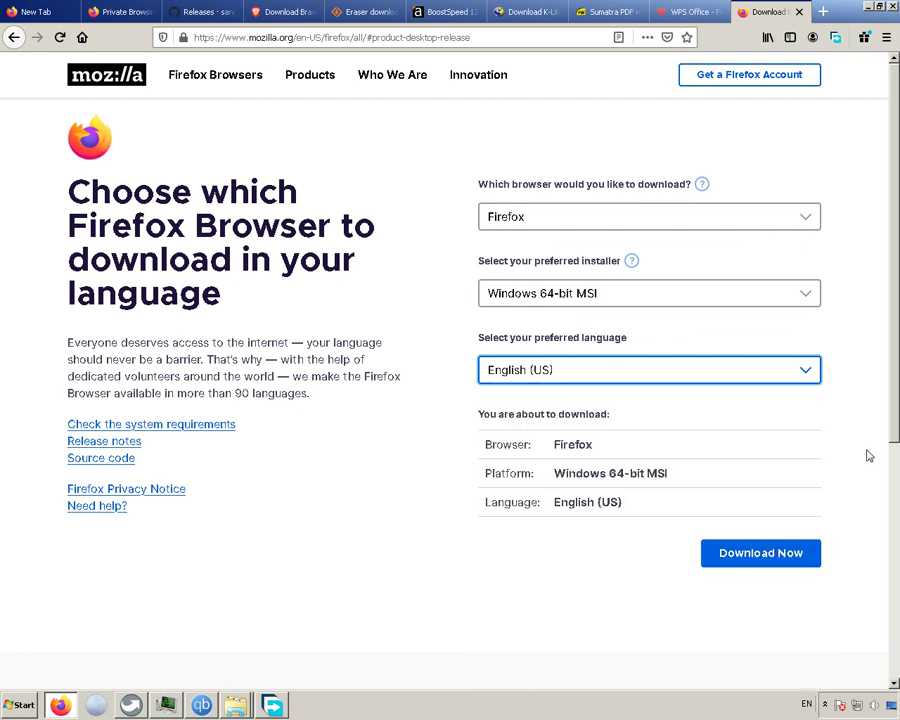
Step: Start downloading Firefox Setup 85.0.msi to C:/Apps/Best apps 2021 Vol1 by skulstars/Browser, then pause it and minimize the download manager
click(783, 563)
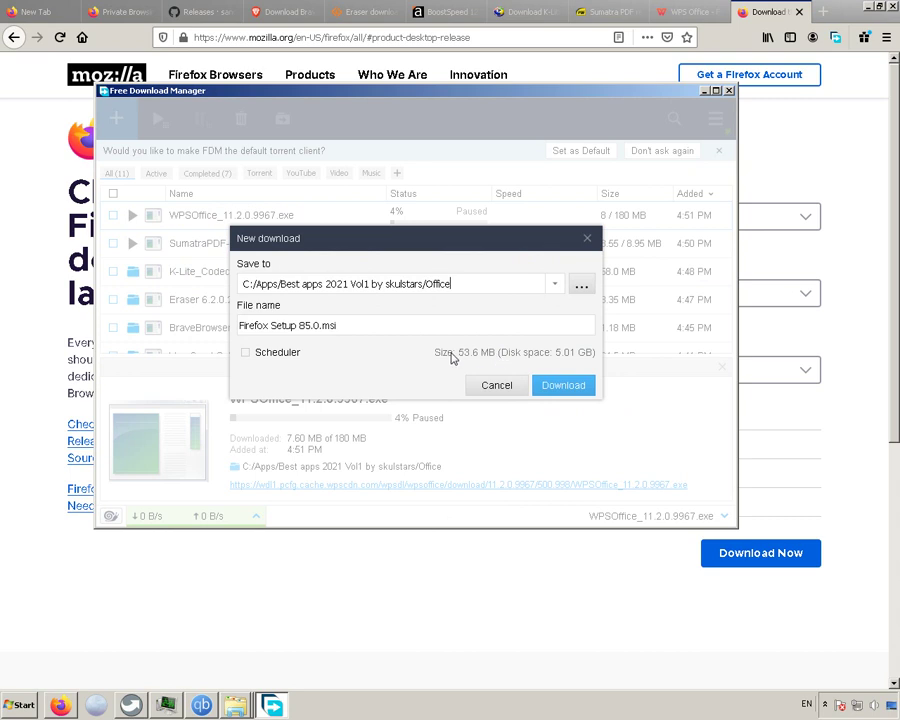
click(557, 287)
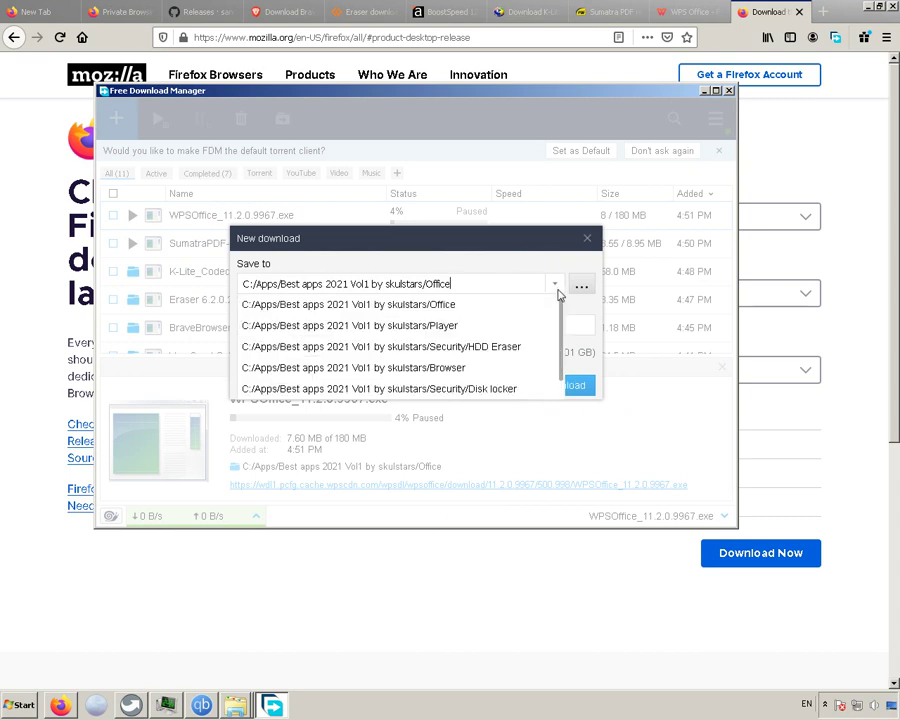
click(470, 368)
click(548, 390)
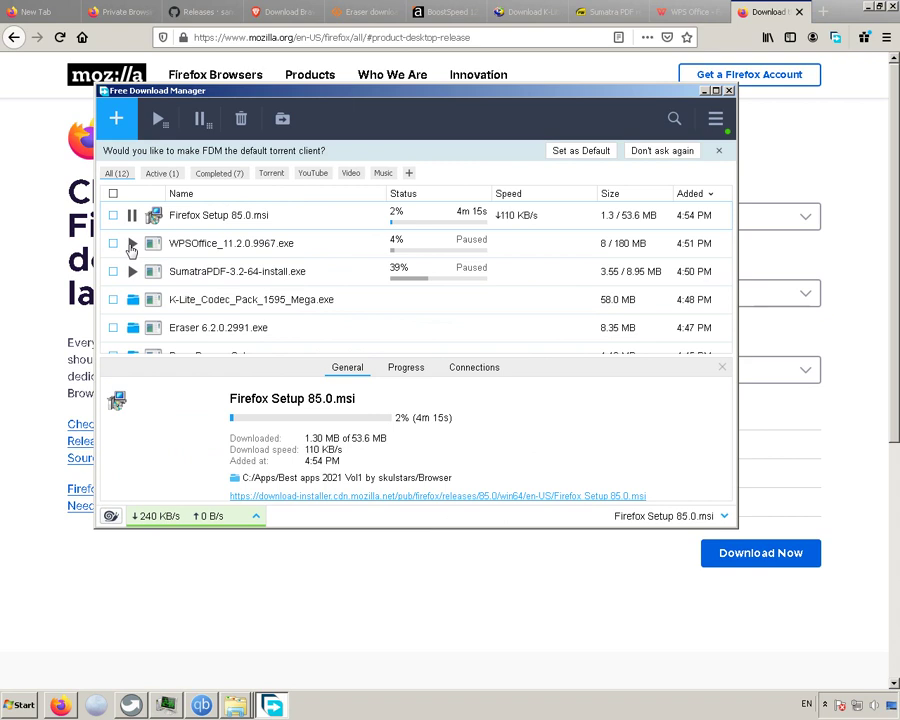
click(133, 216)
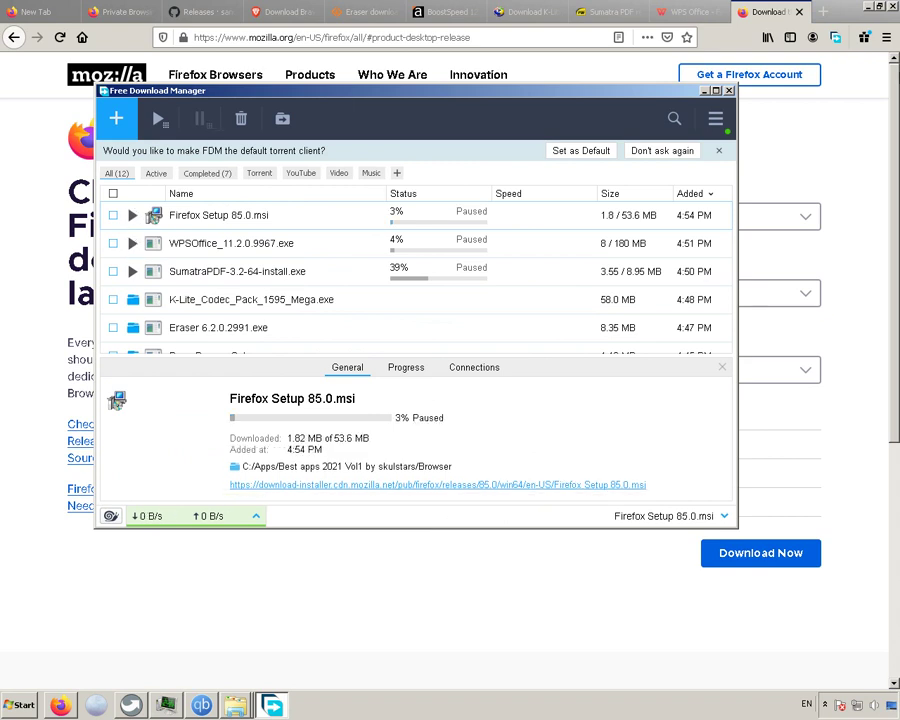
click(705, 92)
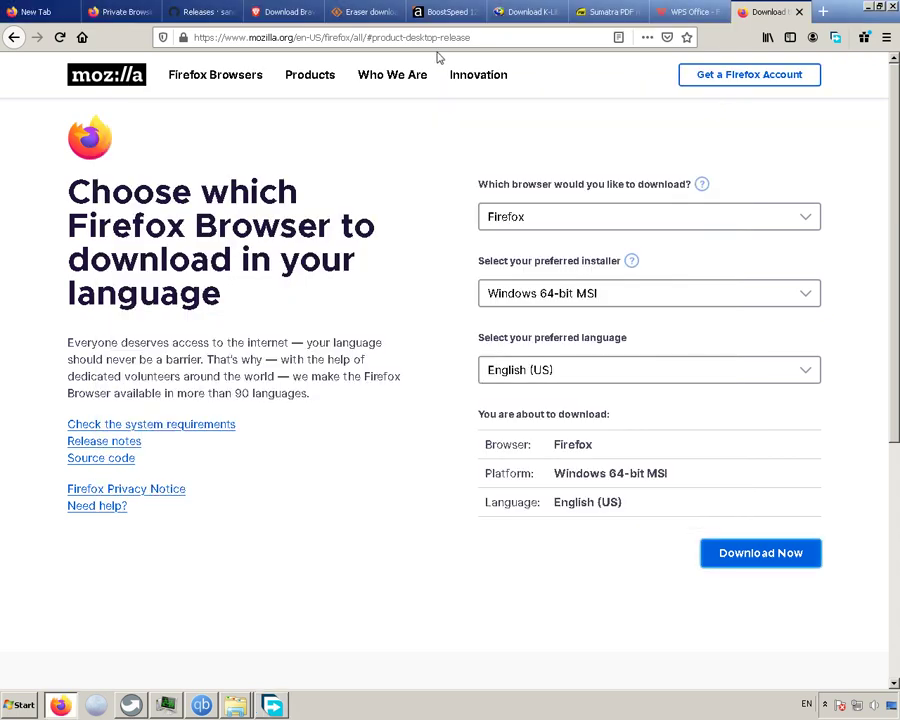
Step: Search the web for "free download mananger" and open the official Free Download Manager website
click(533, 34)
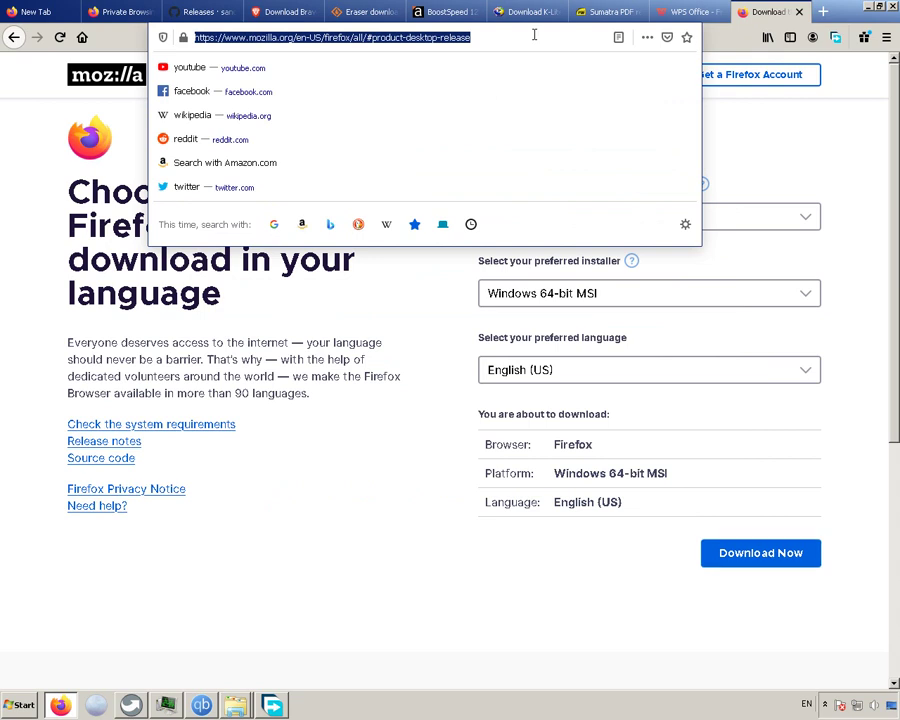
text(free downlo)
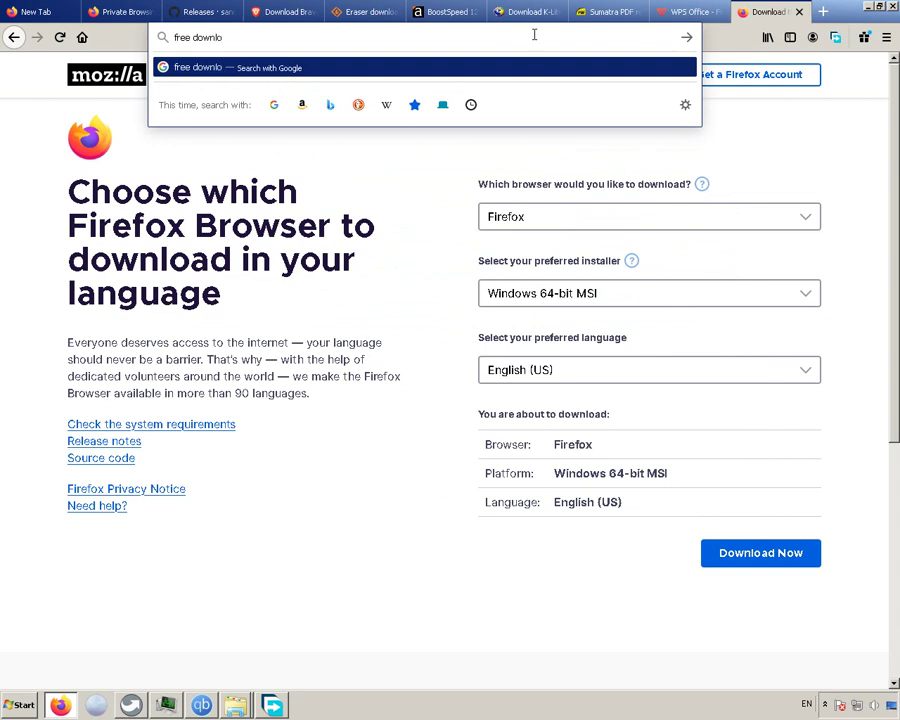
text(ad mananger)
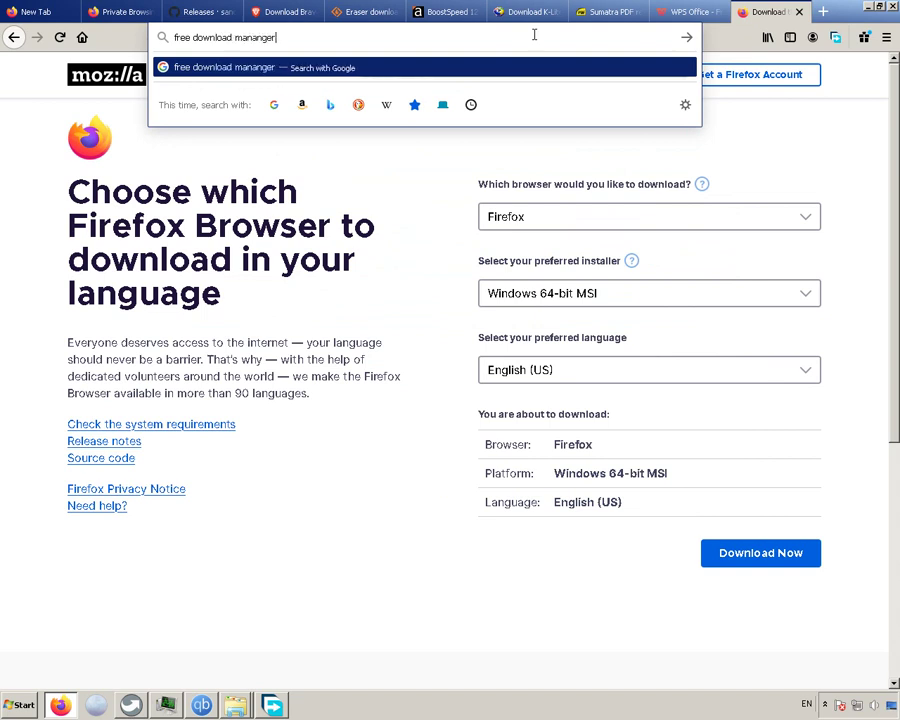
key(Return)
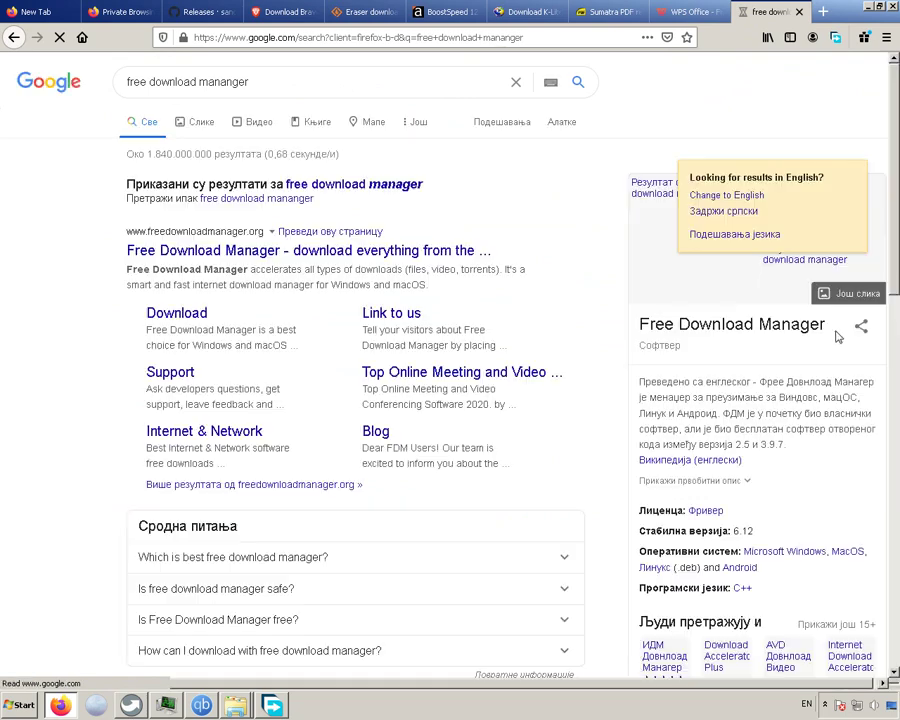
click(241, 257)
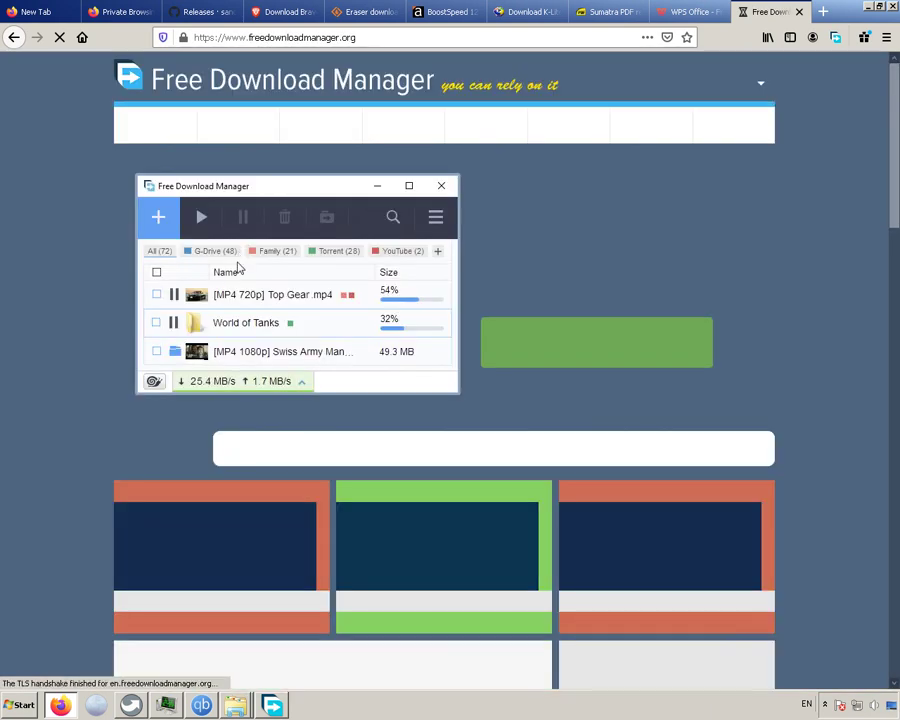
scroll(236, 296, down, 3)
scroll(236, 296, up, 3)
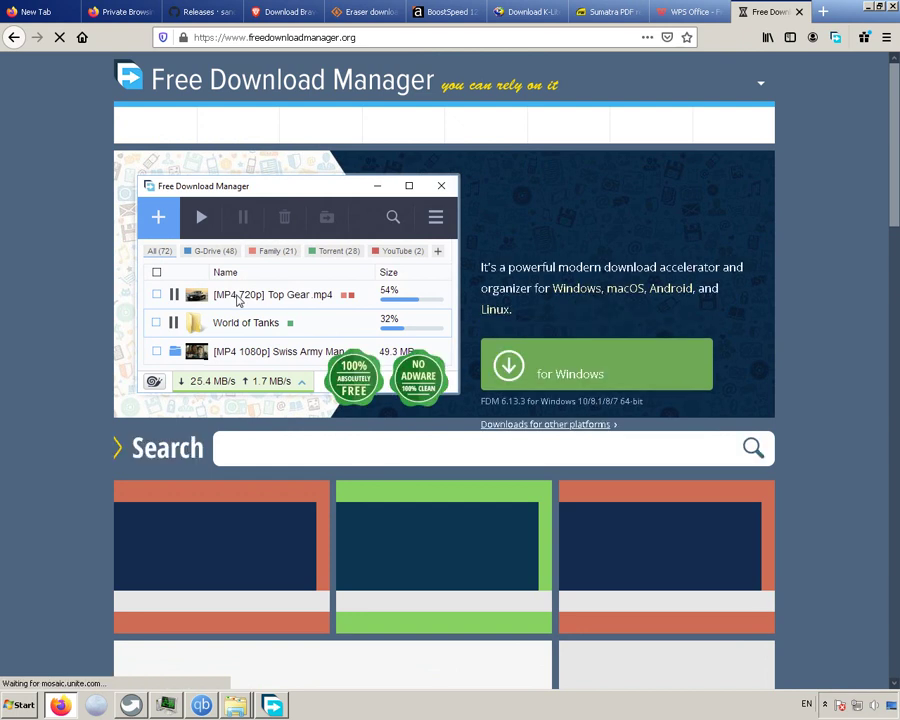
Step: Start downloading fdm_x64_setup.exe for Windows to C:/Apps/Best apps 2021 Vol1 by skulstars/Browser/Download manager and minimize the download manager
click(575, 342)
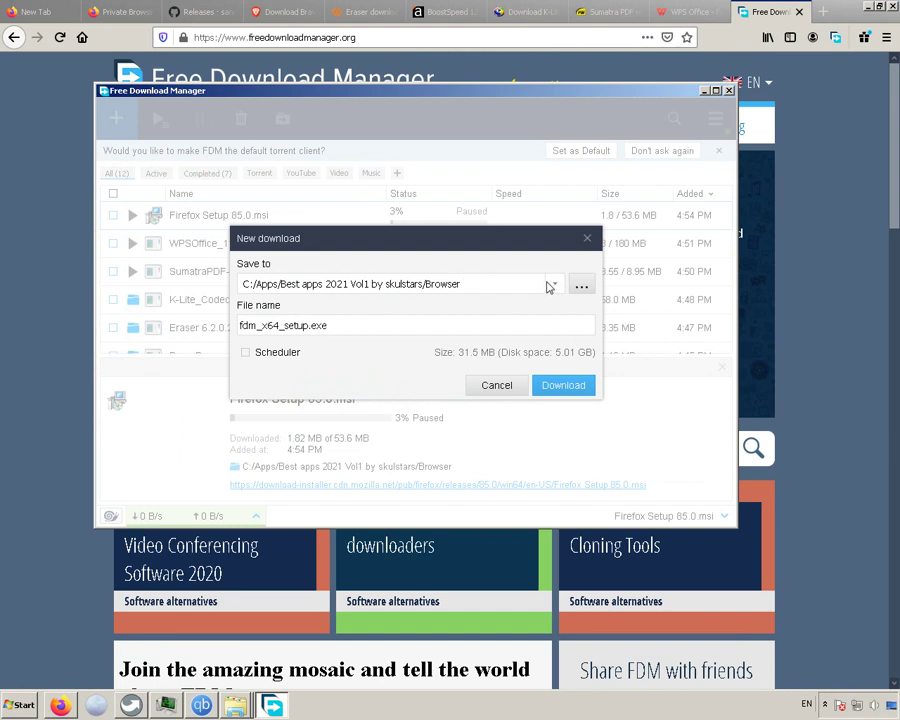
text(ownload mananger)
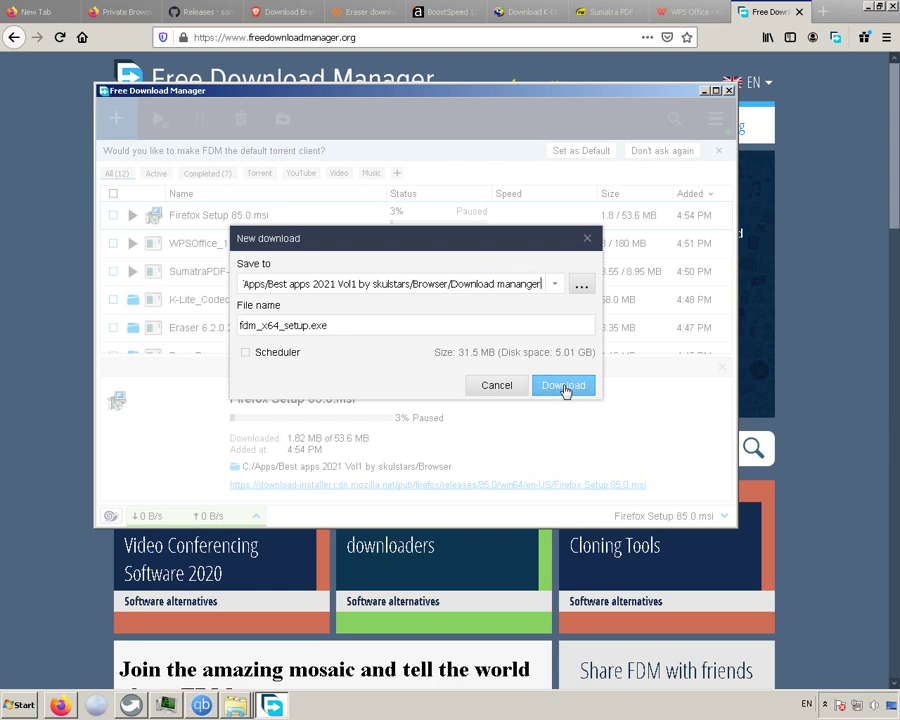
key(BackSpace)
key(BackSpace)
key(BackSpace)
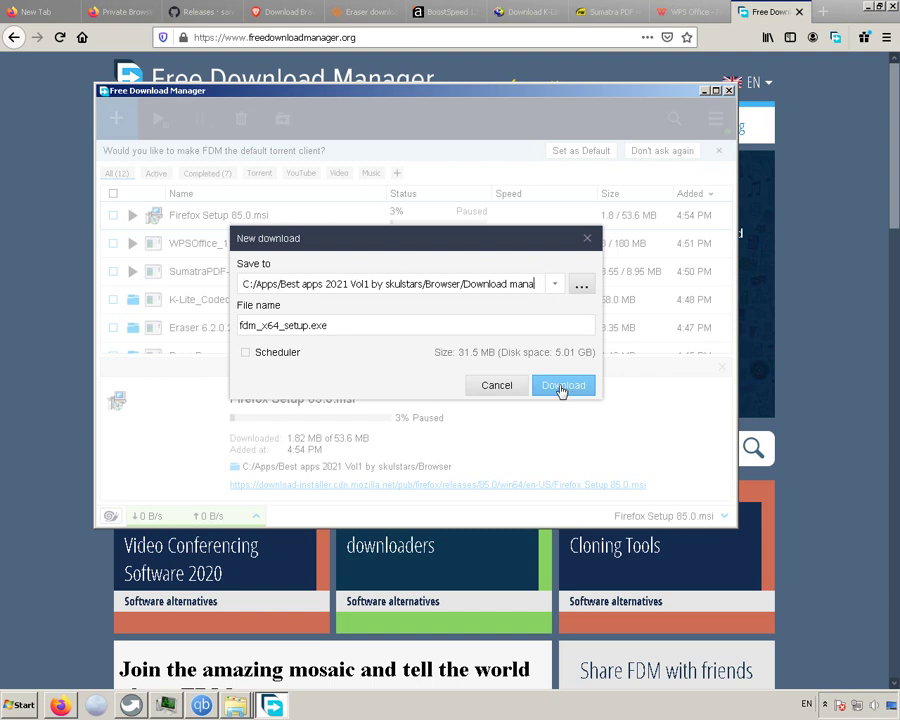
text(ger)
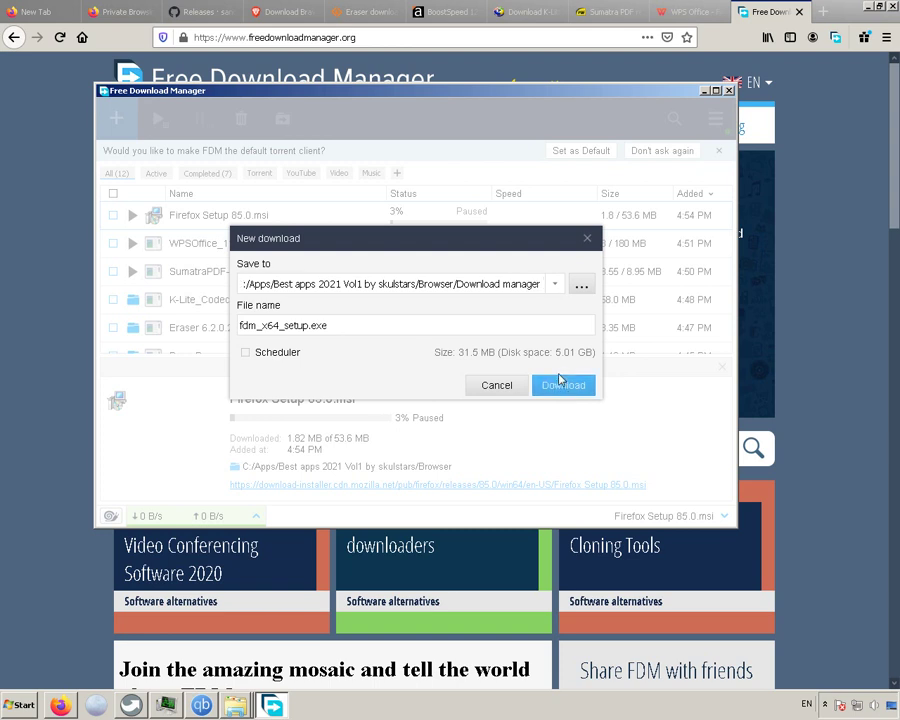
click(568, 385)
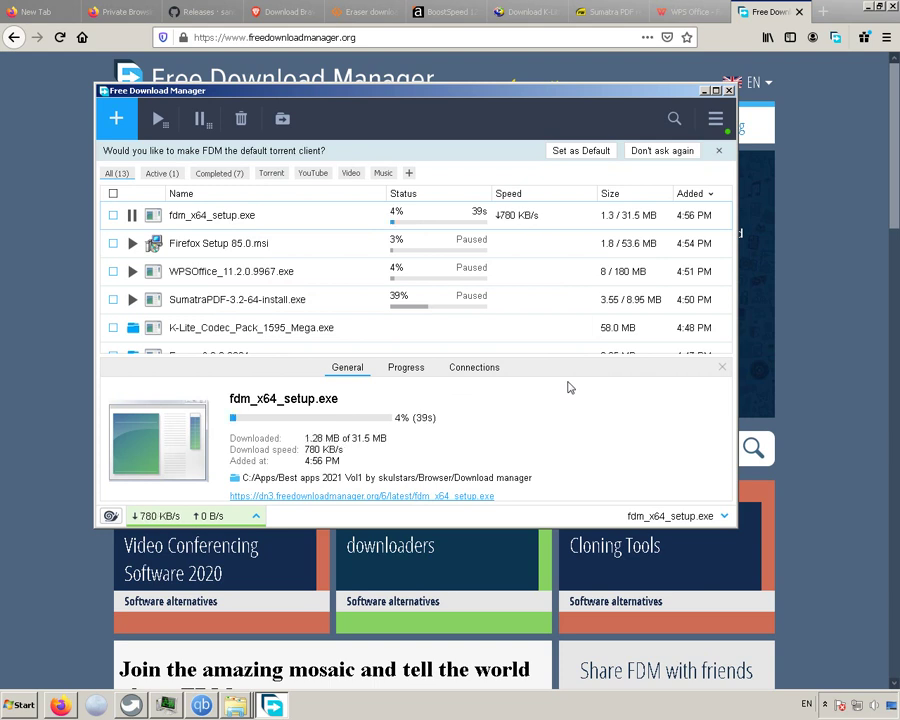
click(703, 94)
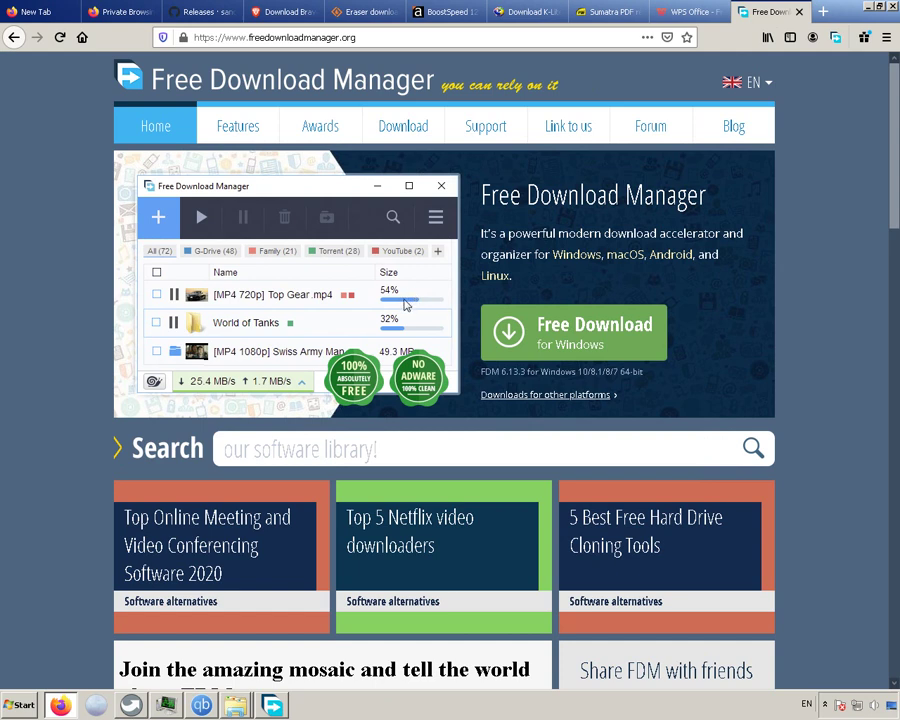
scroll(405, 315, down, 3)
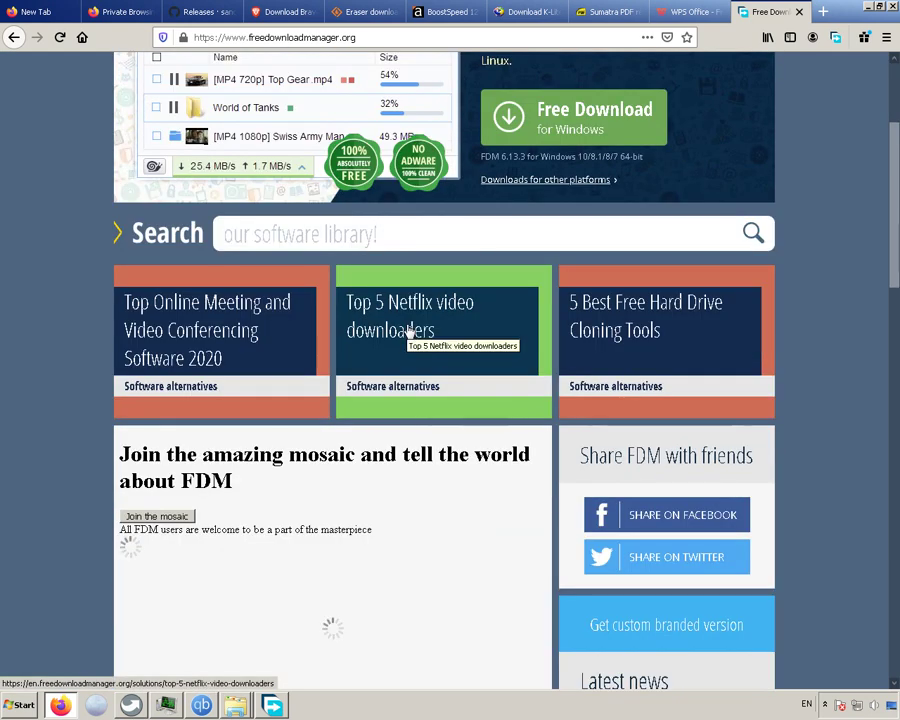
scroll(464, 455, up, 3)
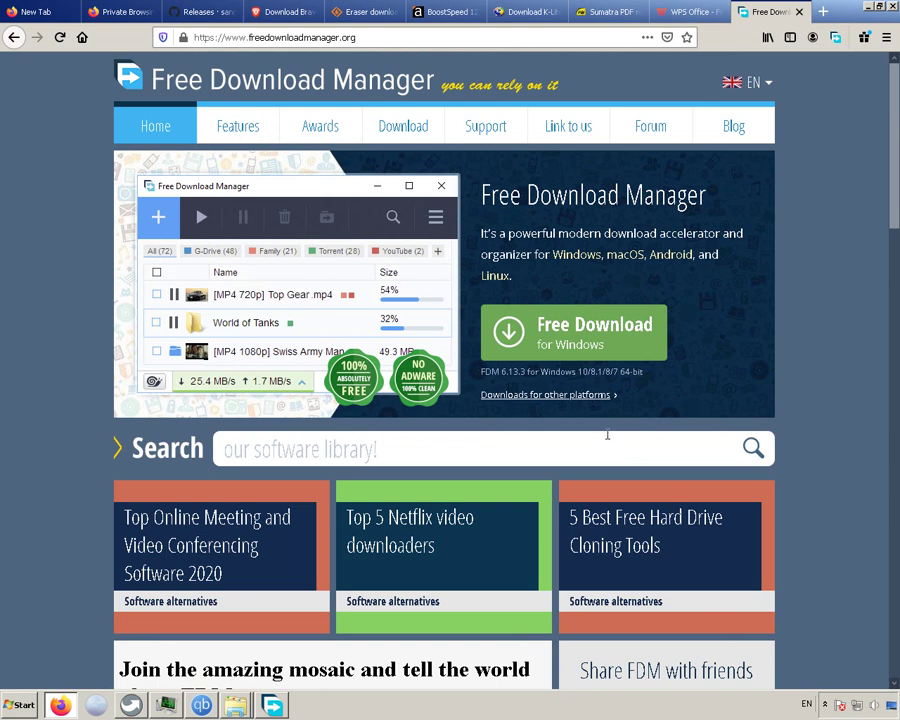
Step: Search the web for "bitcomet" in a new tab and open the official BitComet website
click(823, 12)
click(548, 30)
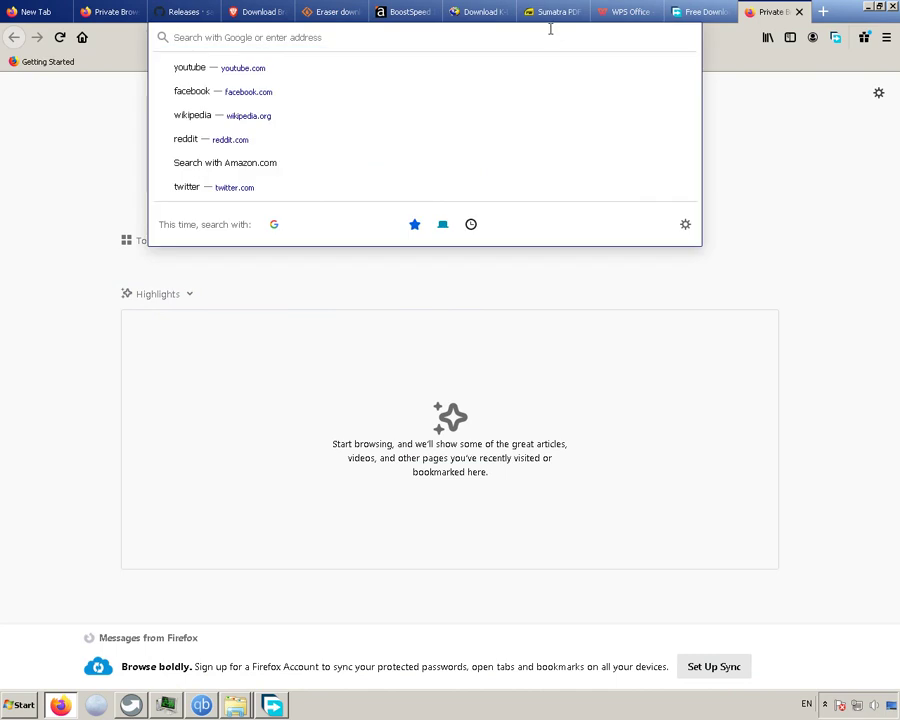
text(bi)
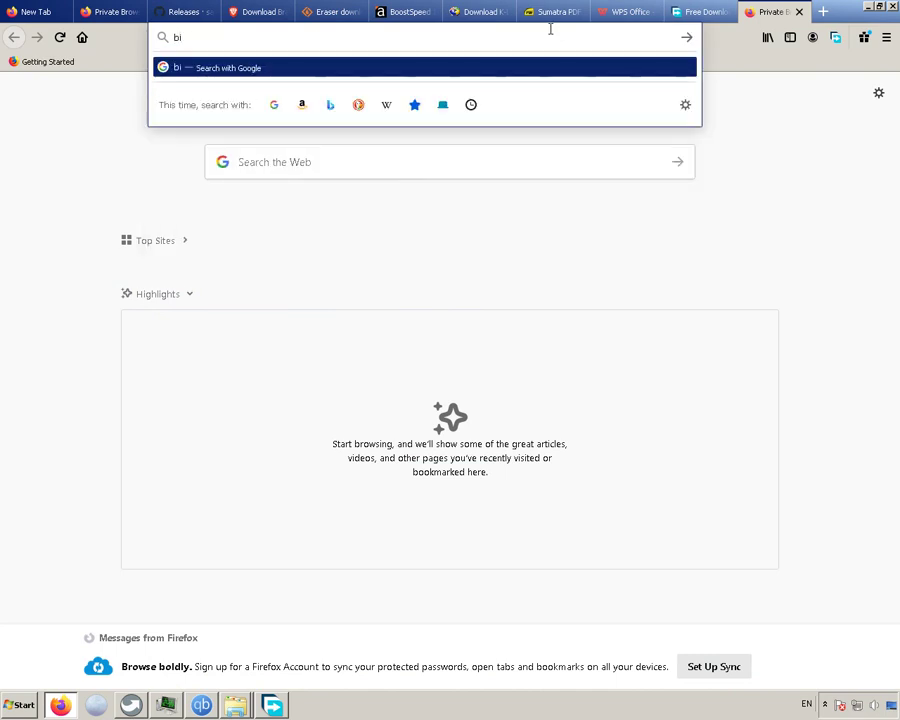
text(tcomet)
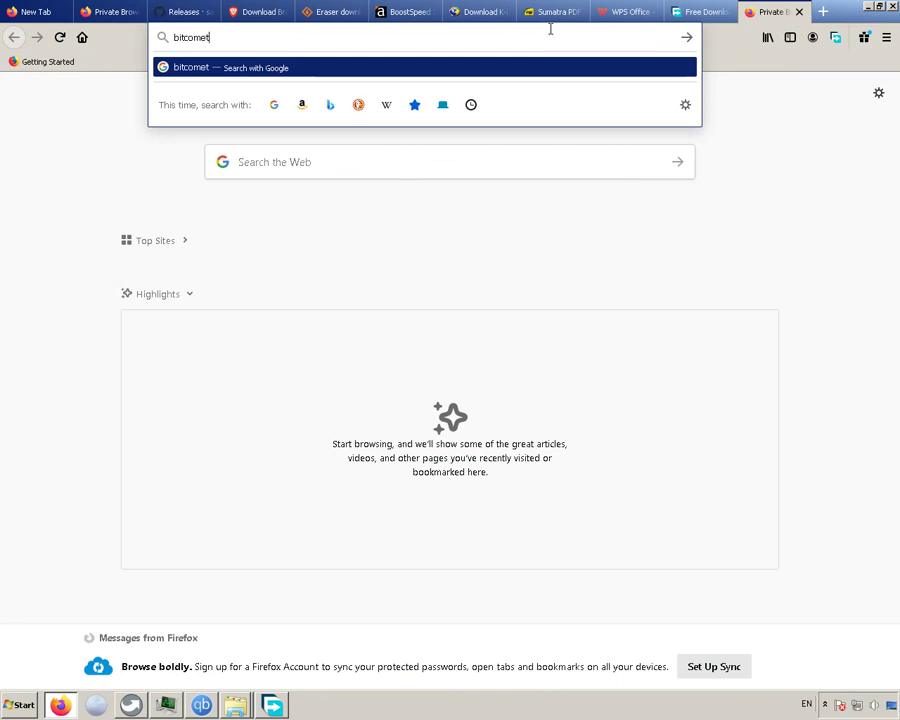
key(Return)
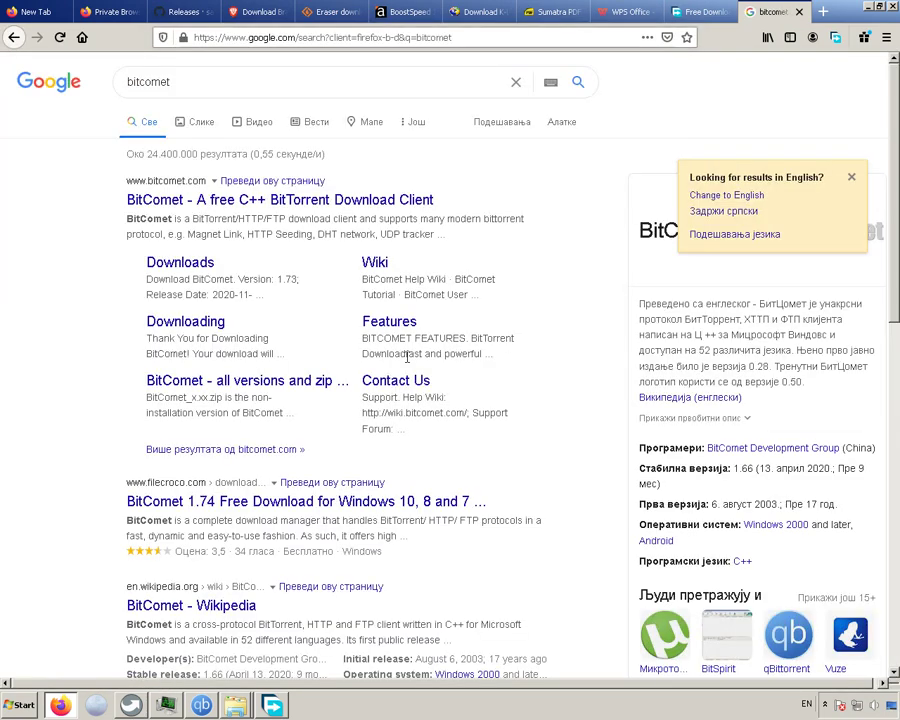
click(359, 205)
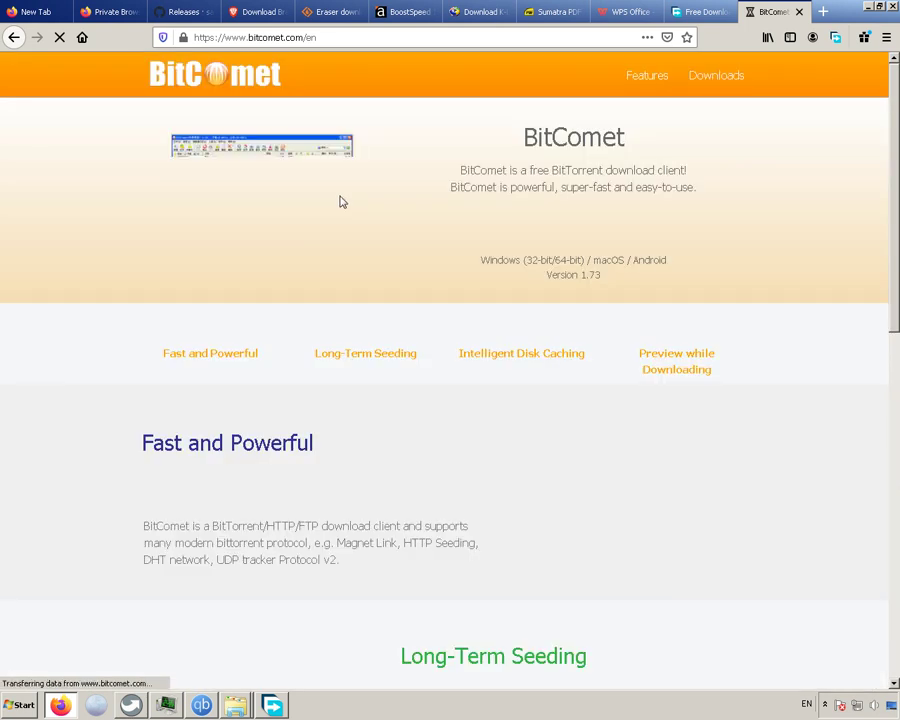
Step: Look through the BitComet home page and open its download page
scroll(378, 576, down, 4)
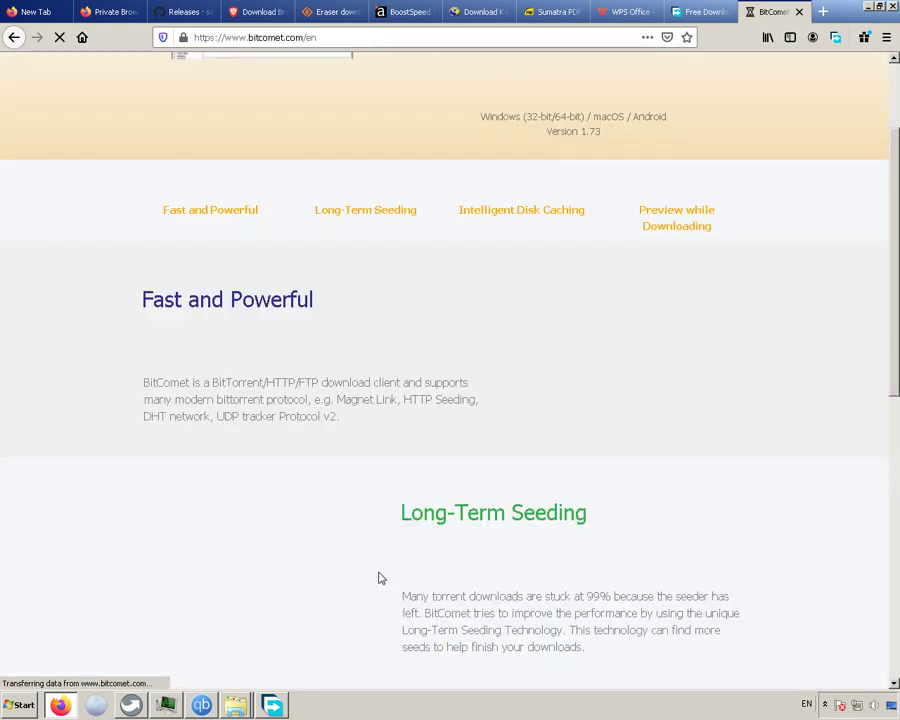
scroll(372, 575, down, 4)
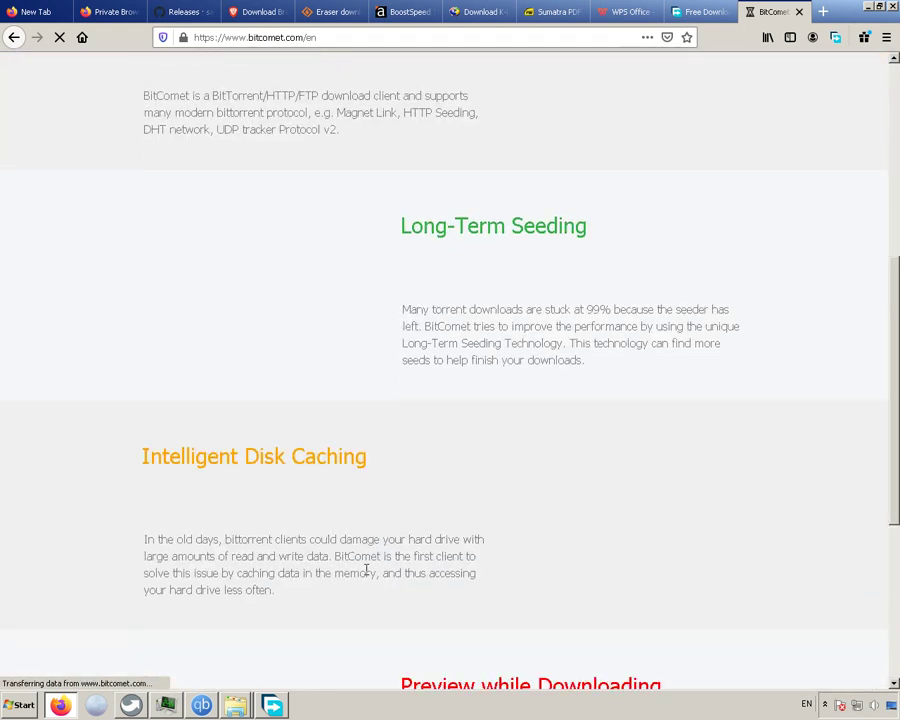
scroll(362, 569, down, 5)
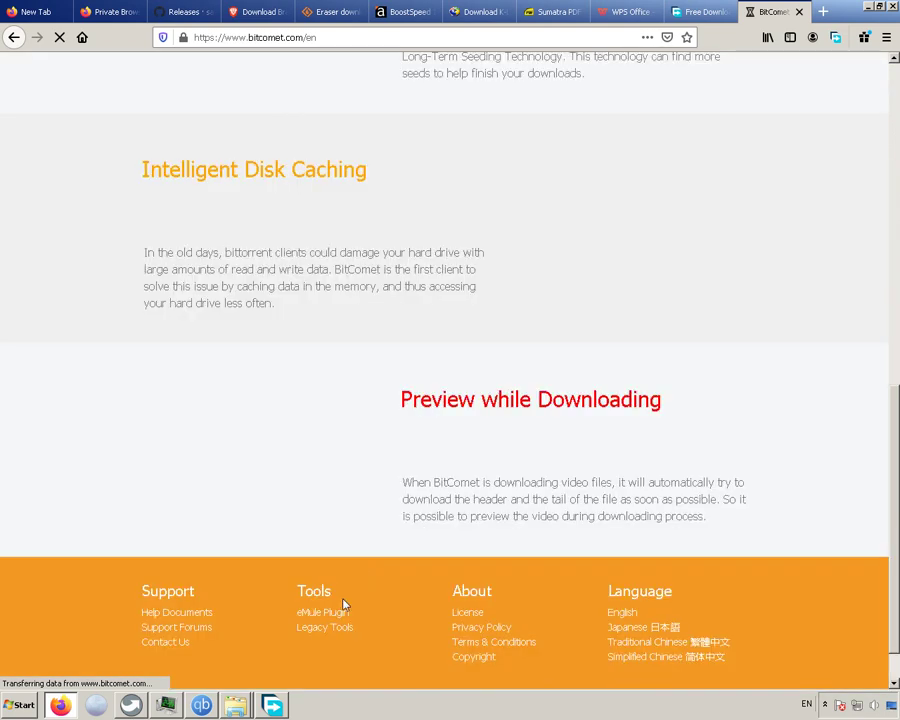
scroll(343, 603, up, 14)
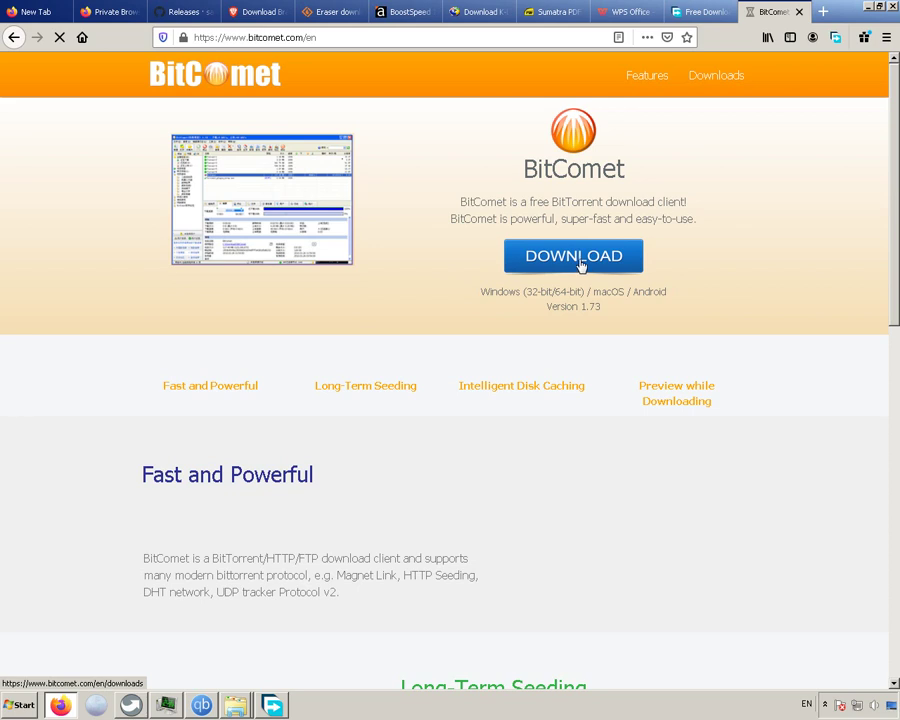
click(581, 264)
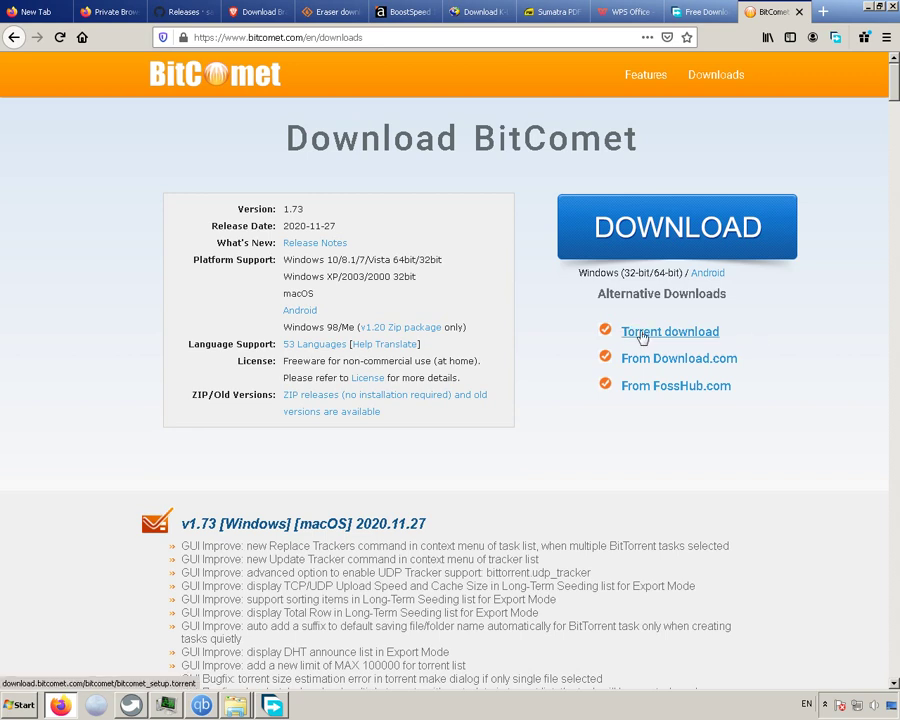
Step: Open the FossHub alternative download in a separate tab and review the version history on the BitComet downloads page meanwhile
click(700, 393)
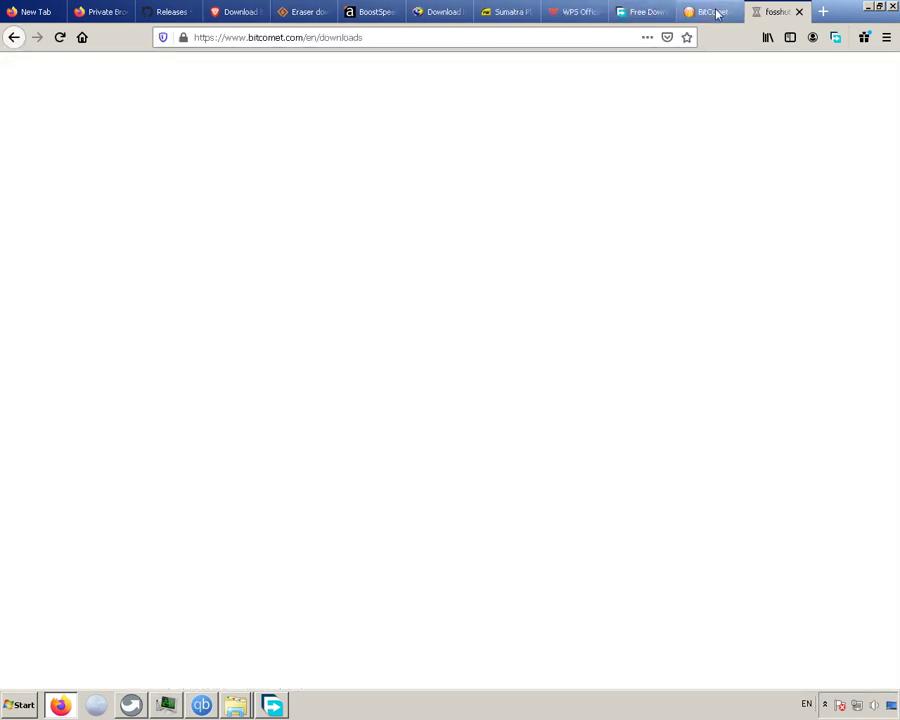
click(716, 12)
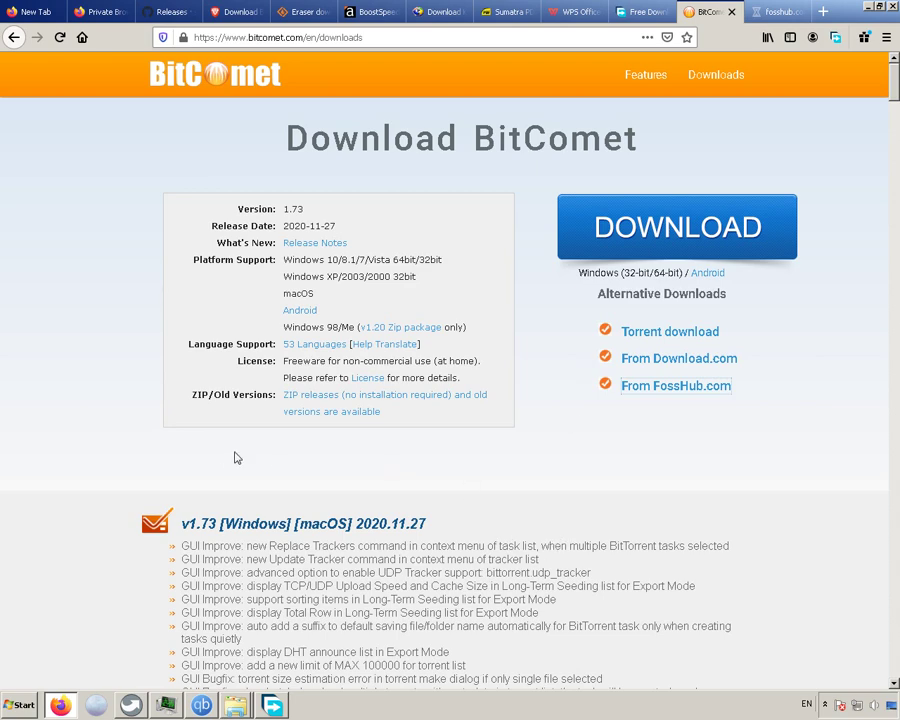
scroll(240, 460, down, 5)
scroll(245, 525, down, 12)
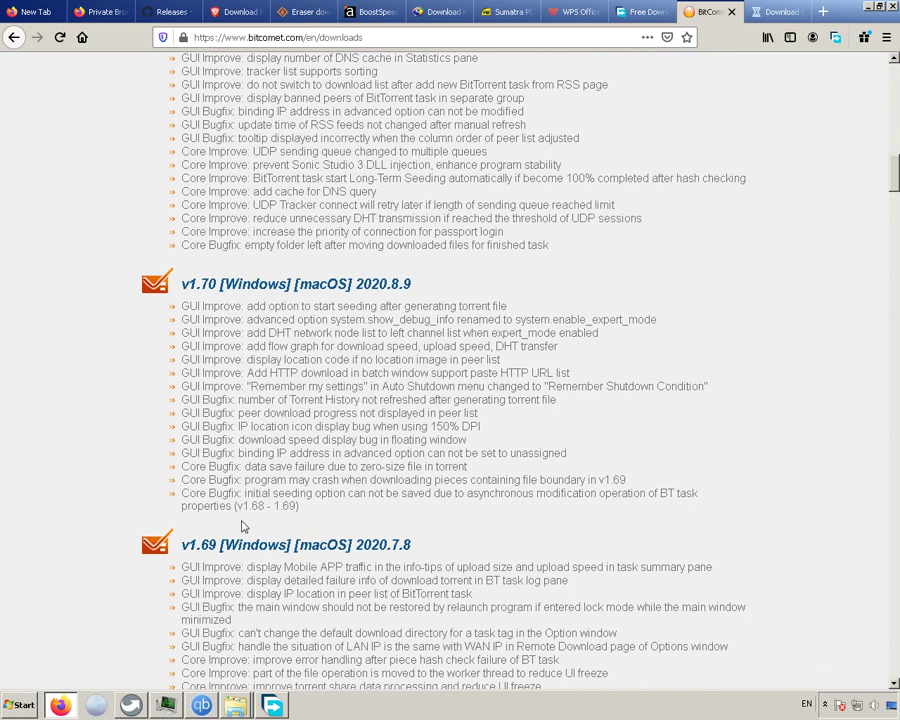
scroll(627, 130, down, 20)
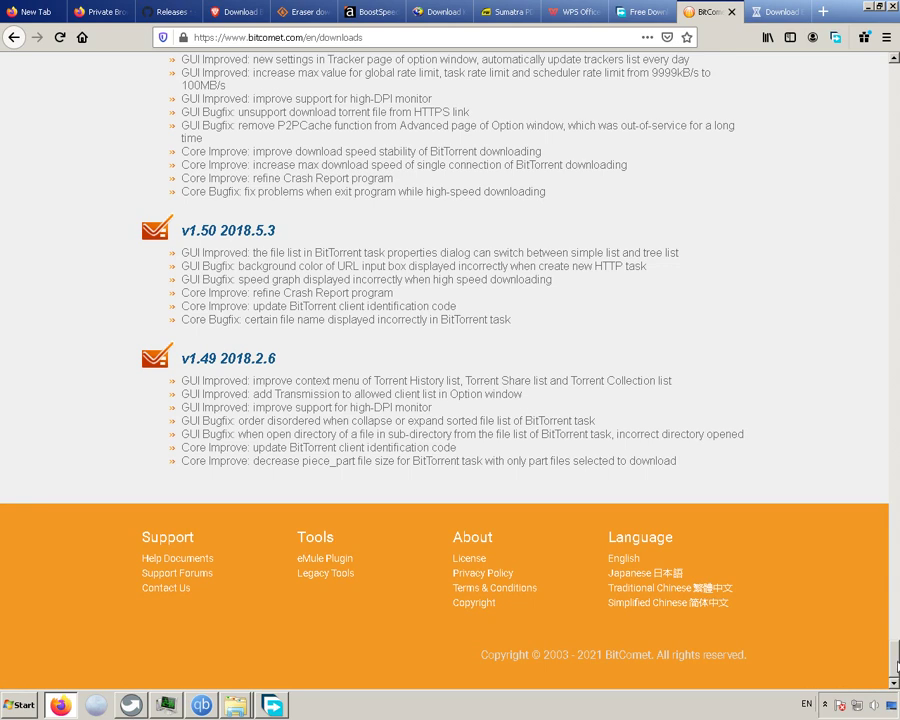
drag(896, 658, 896, 60)
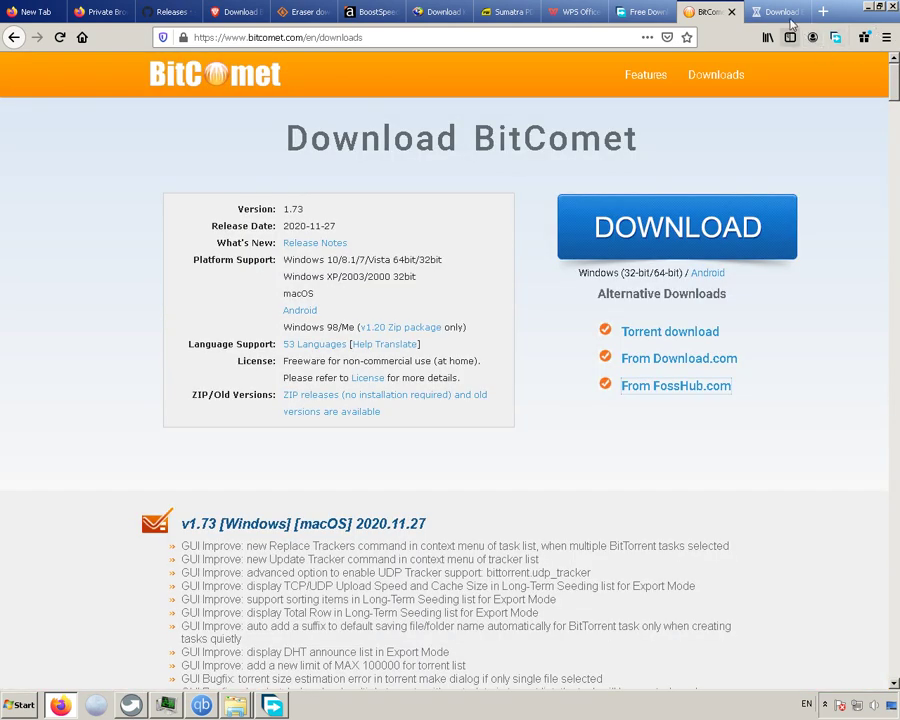
Step: Examine the BitComet download offered on FossHub and return to the BitComet downloads page
click(778, 14)
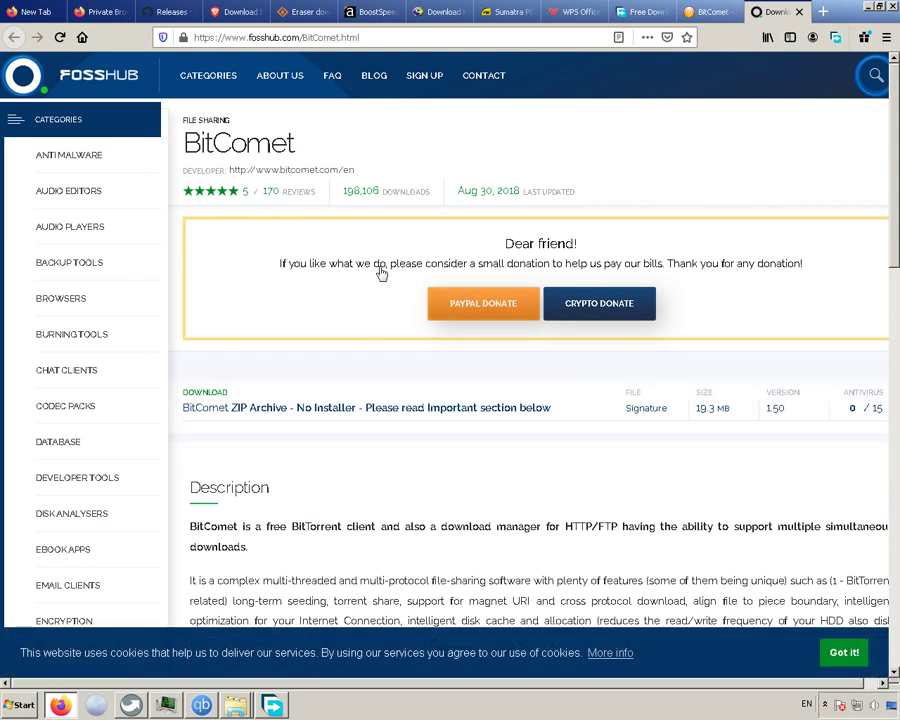
scroll(500, 341, down, 1)
scroll(497, 341, down, 1)
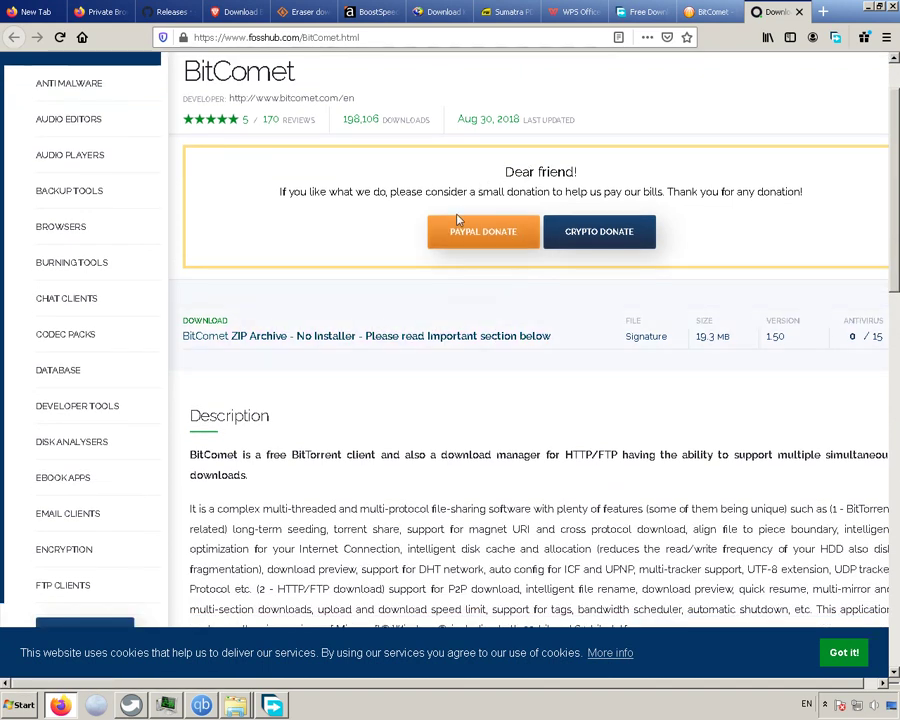
click(456, 241)
scroll(463, 275, up, 2)
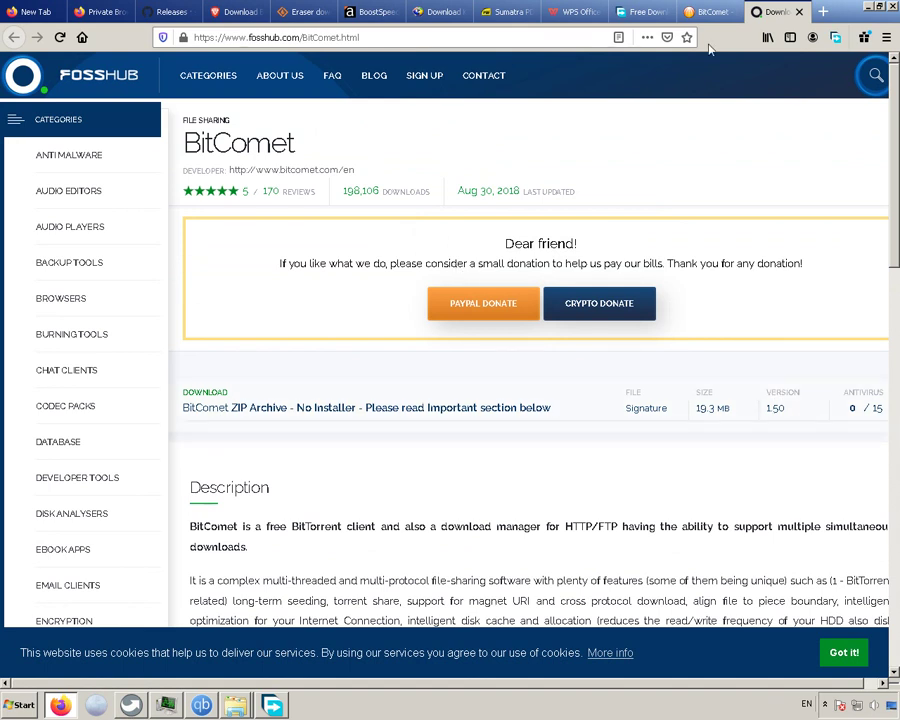
click(707, 13)
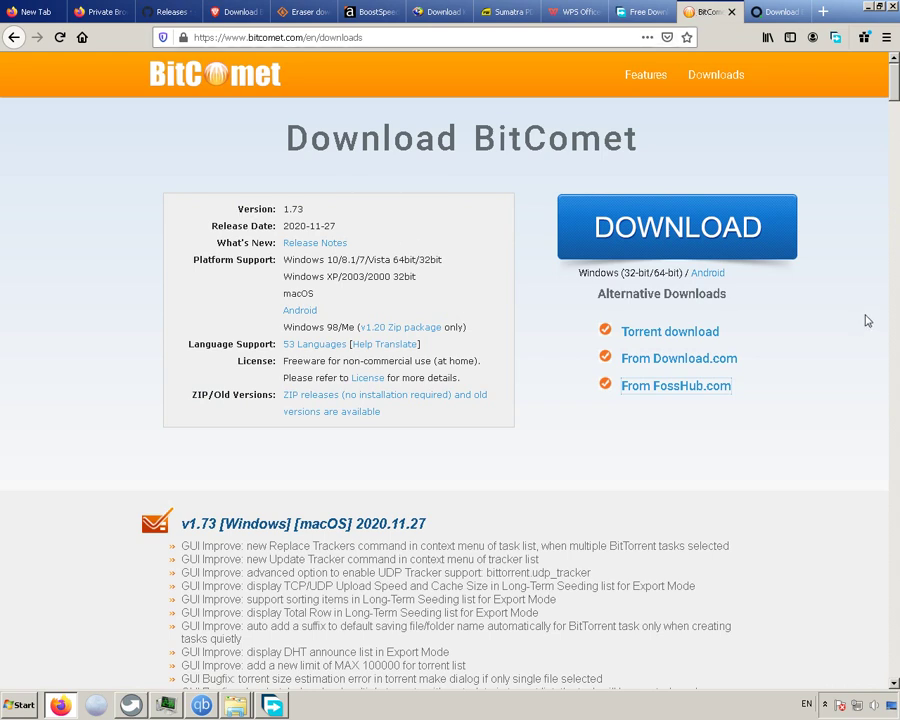
Step: Start the BitComet torrent download of BitComet_1.73_setup.exe, changing its save folder to "torrent and download manager" inside the collection's Browser folder
click(670, 332)
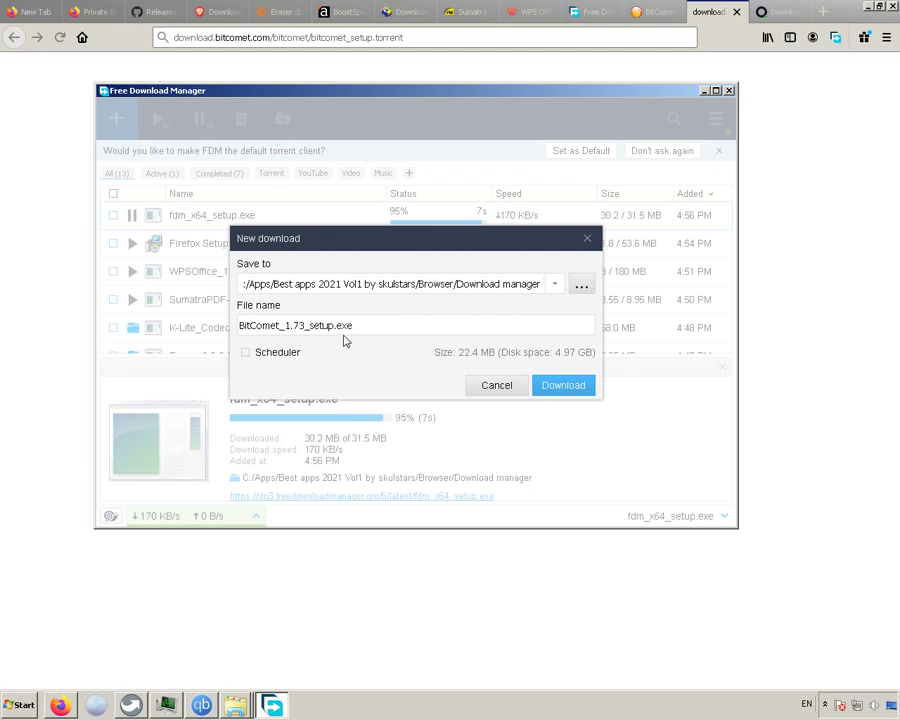
click(548, 284)
click(504, 288)
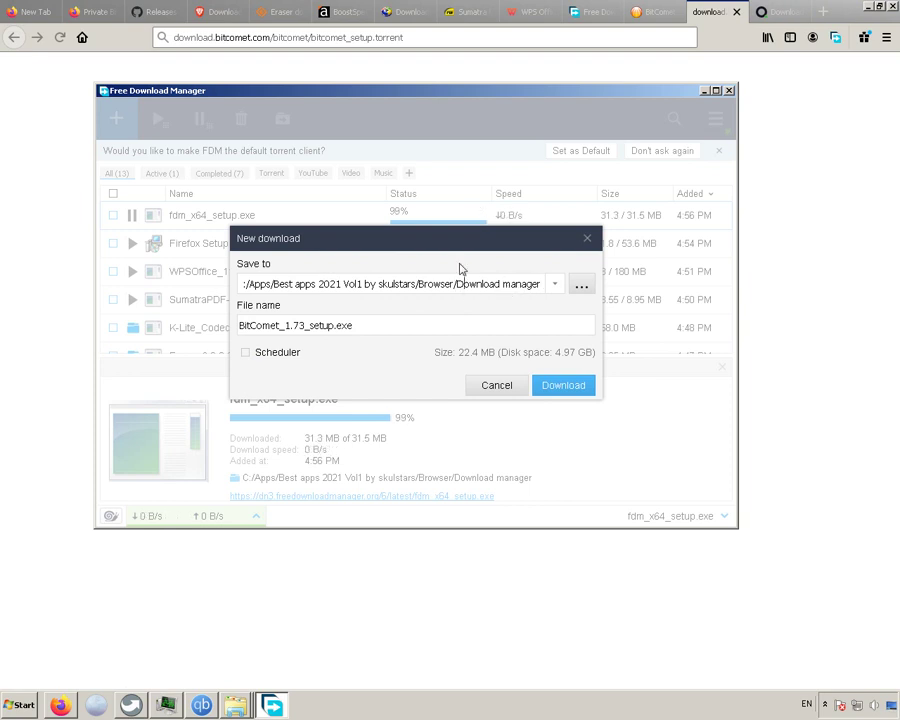
key(BackSpace)
key(BackSpace)
text(torrent )
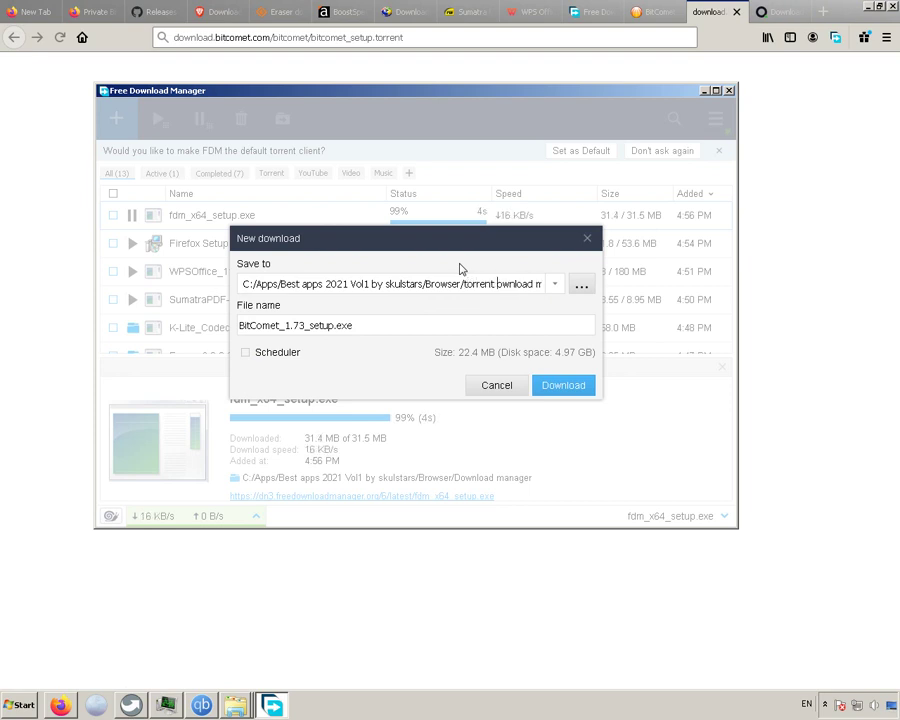
text(d)
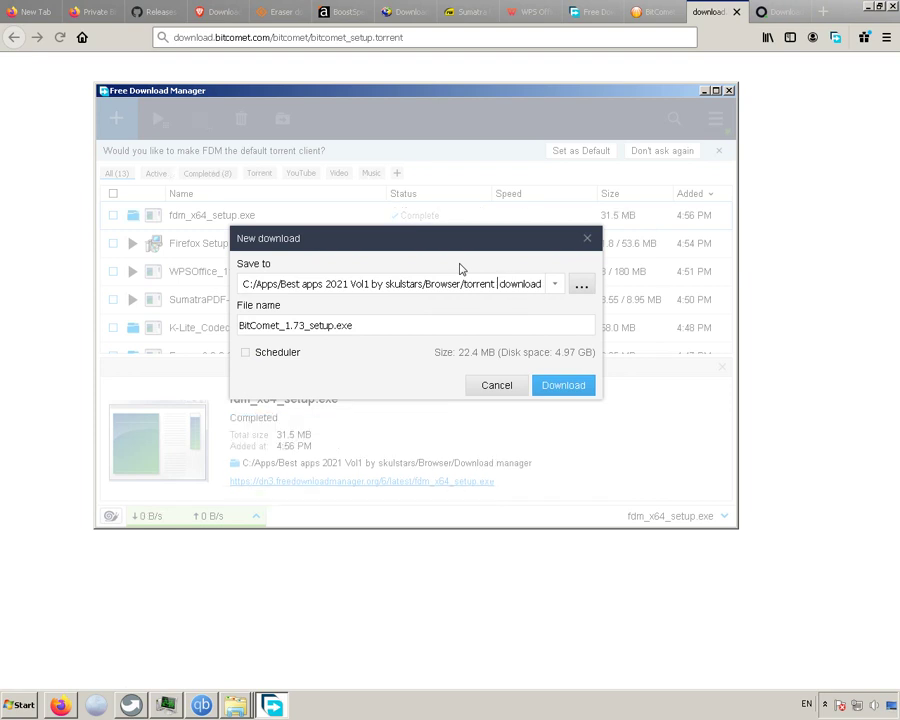
text(and)
click(563, 387)
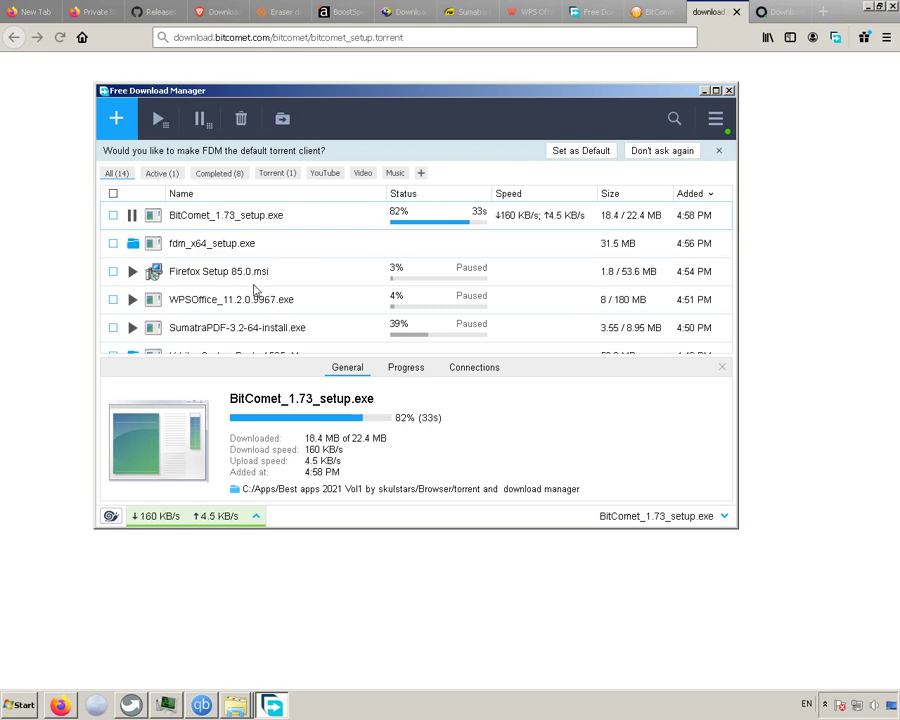
Step: Search the web for "office" in a new tab and open the official Microsoft Office website
click(822, 12)
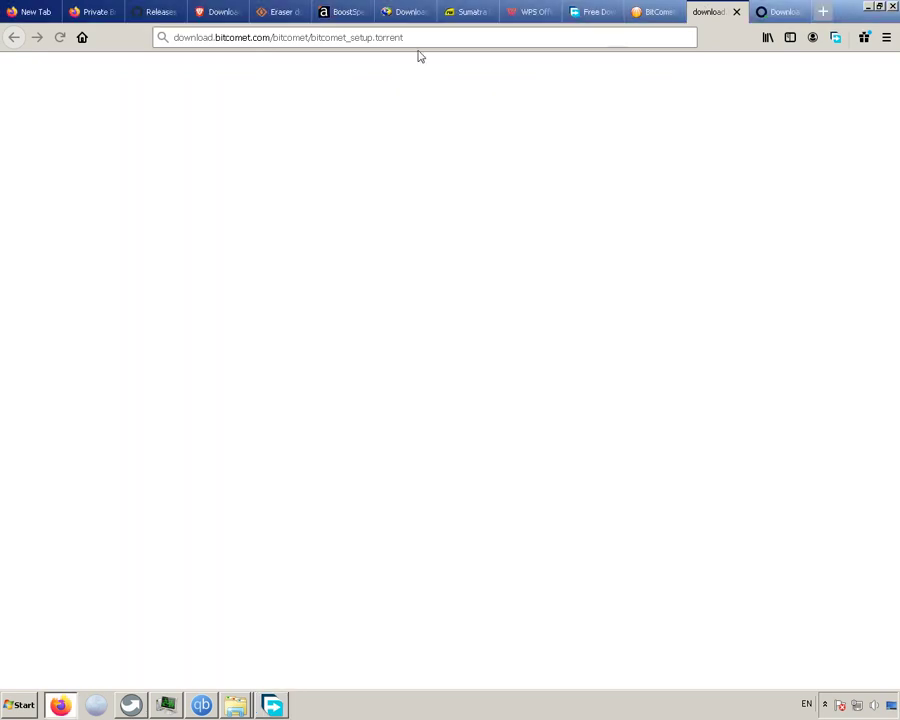
click(392, 35)
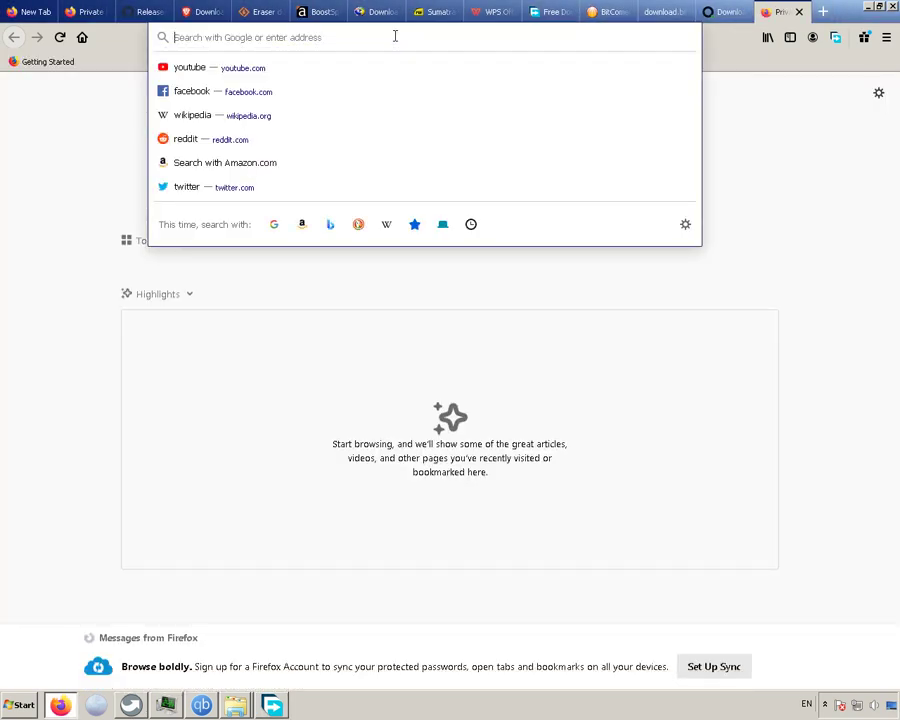
text(offi)
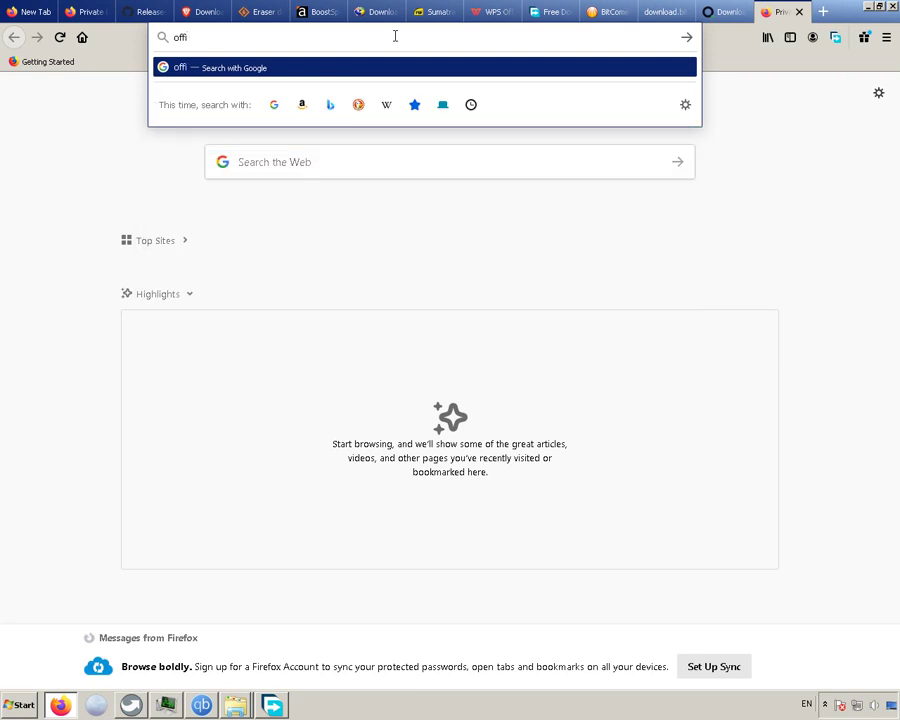
text(ce)
key(Return)
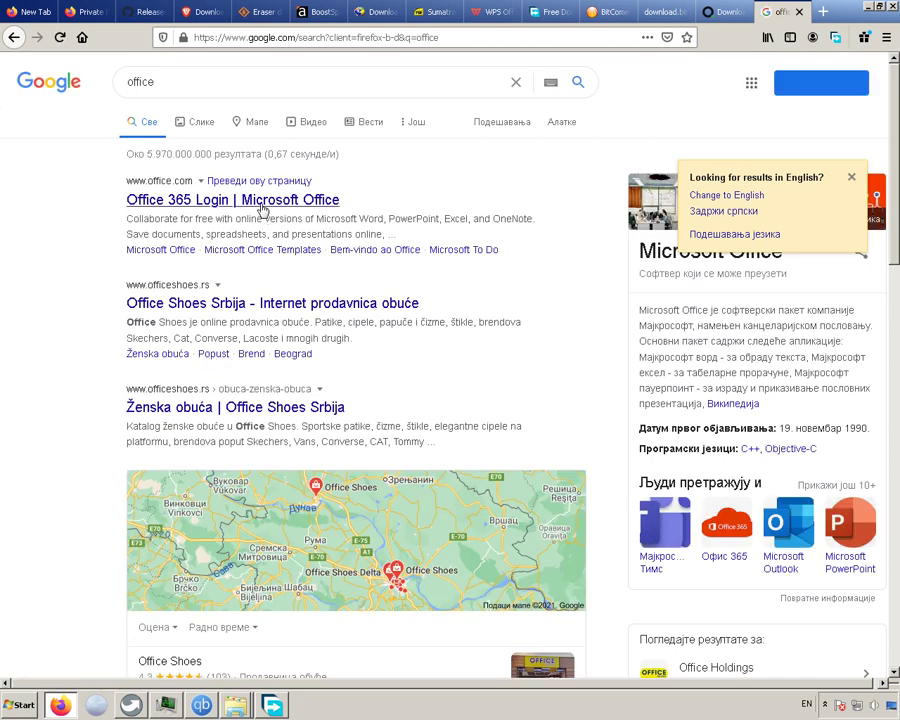
click(260, 208)
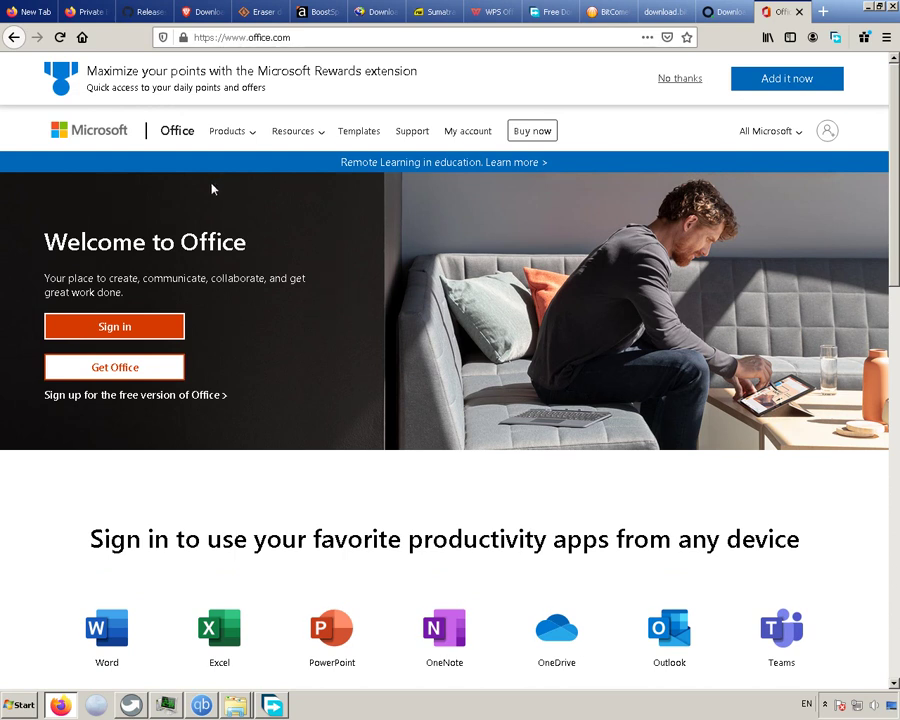
Step: Look through the Office home page, including its productivity apps and the Microsoft 365 options for home, business, enterprise and education
scroll(184, 322, down, 10)
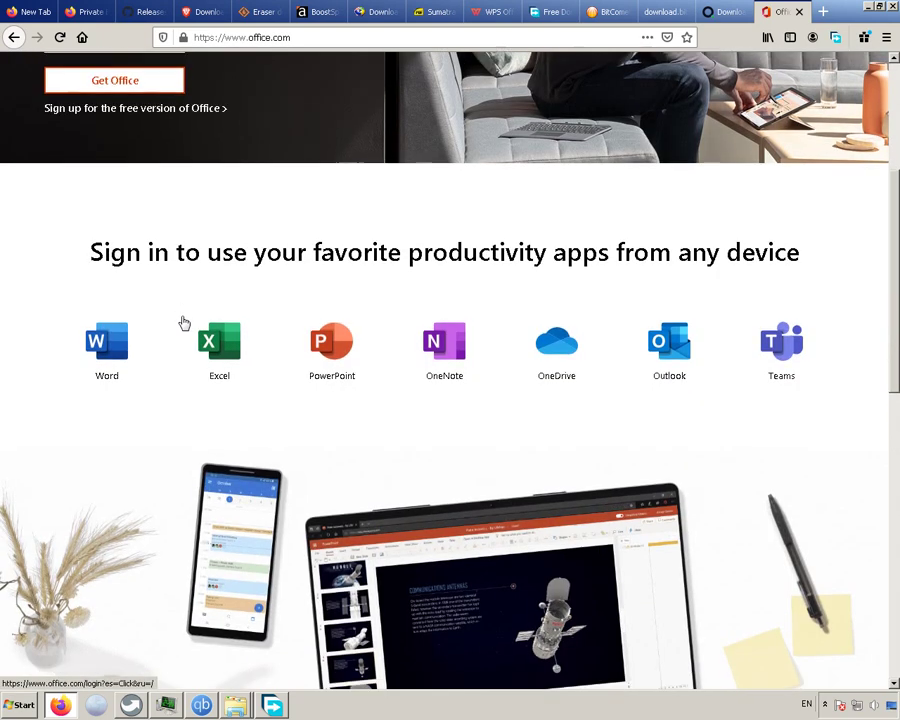
scroll(184, 321, down, 3)
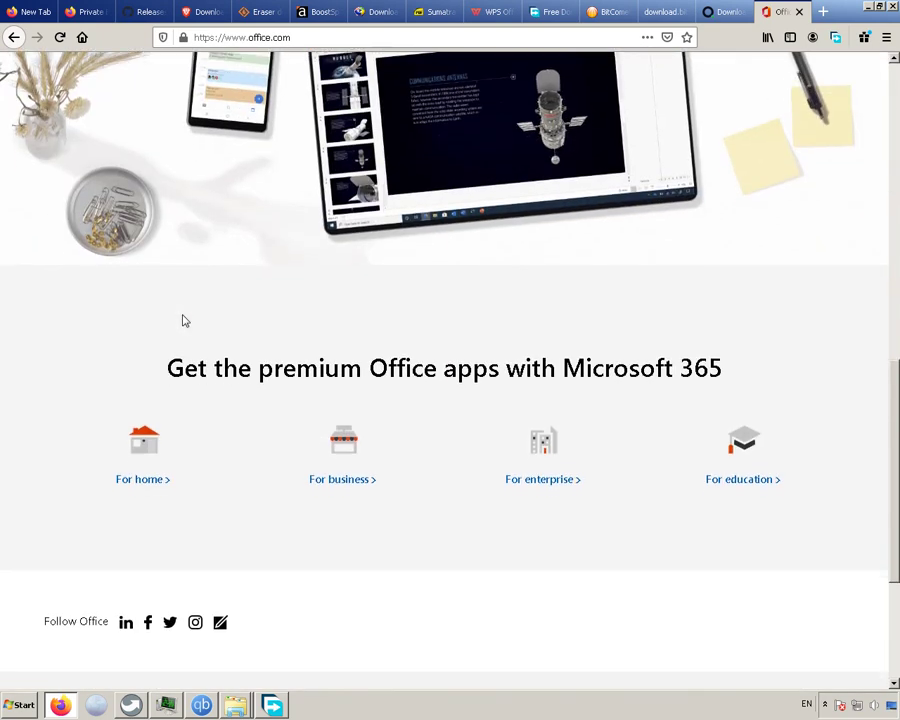
scroll(184, 321, up, 5)
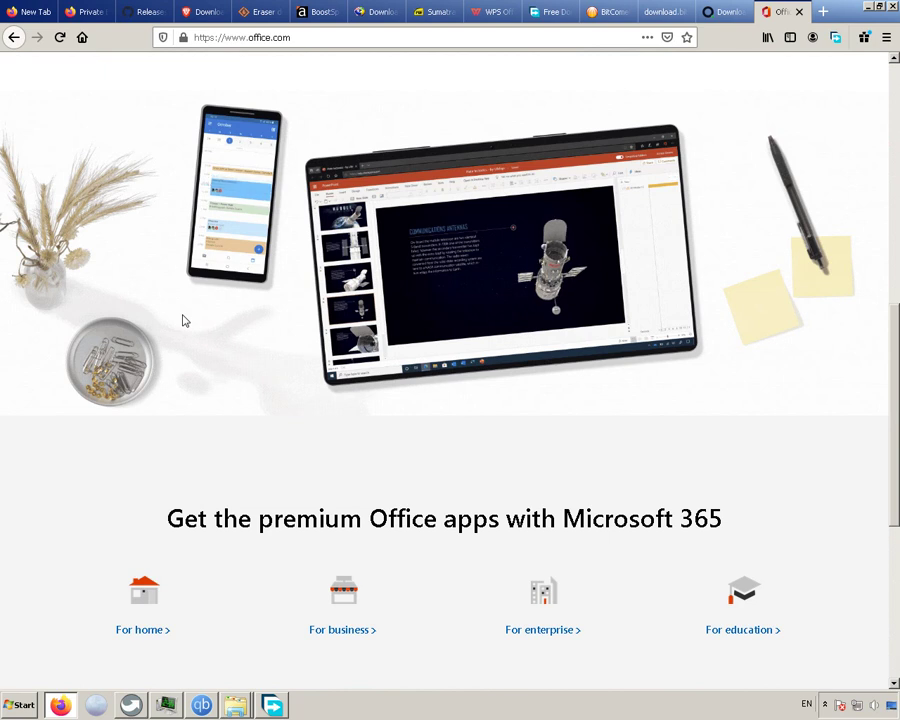
scroll(184, 321, up, 3)
scroll(184, 321, up, 1)
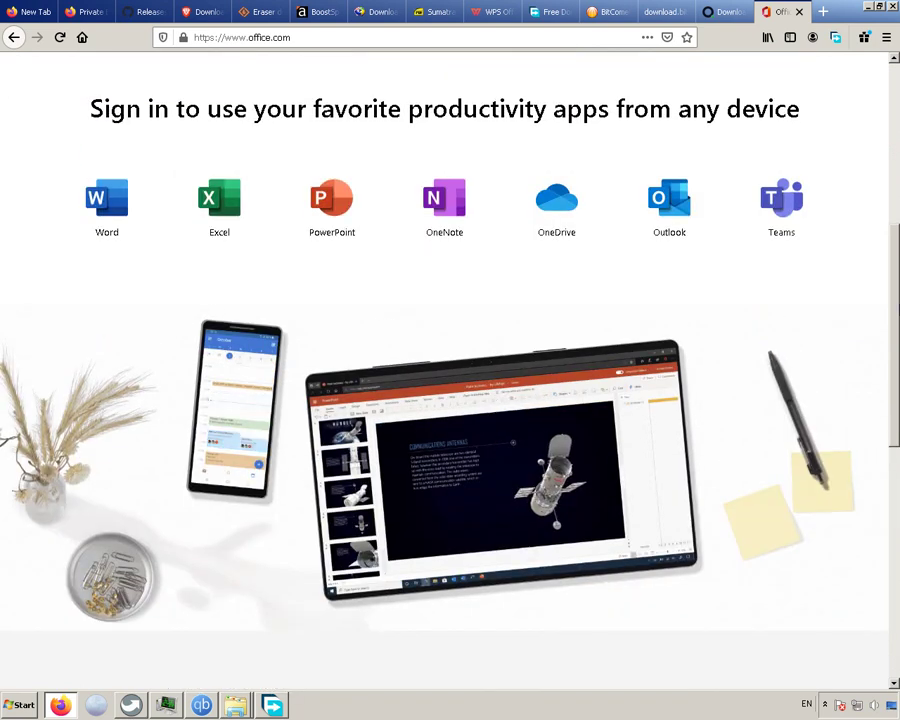
scroll(430, 175, down, 4)
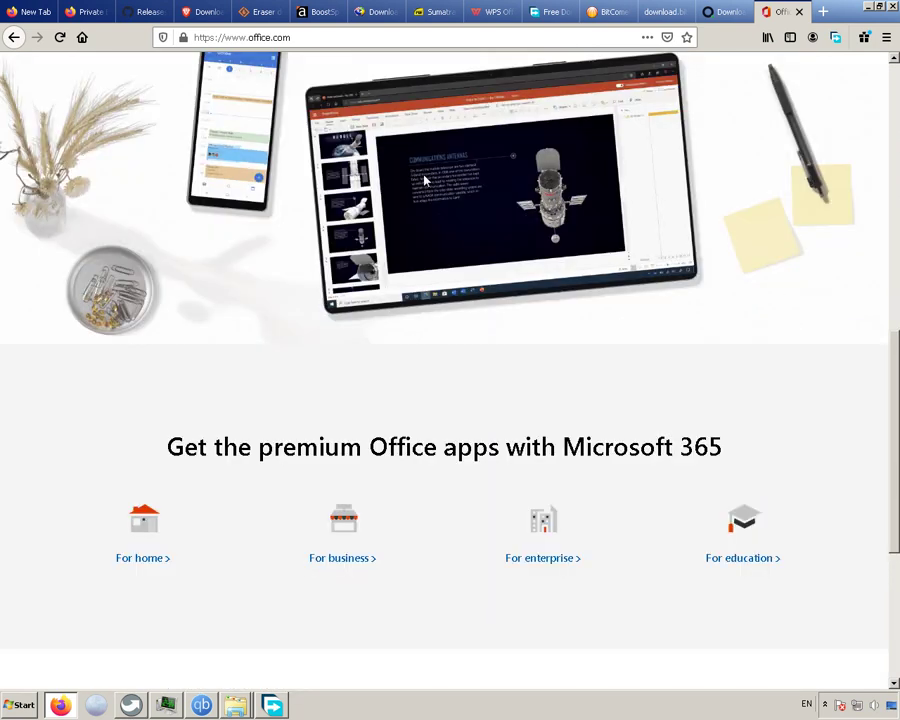